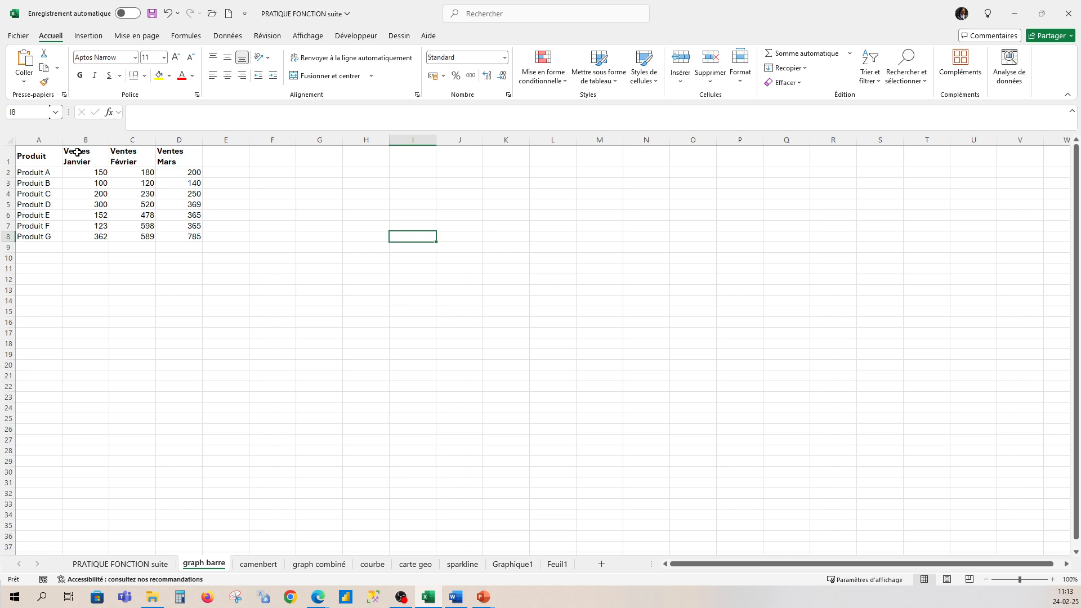
# - Copy the January to March sales block, B1:D8, into the adjacent columns starting at cell E1
pyautogui.moveTo(77, 152); pyautogui.dragTo(184, 237)
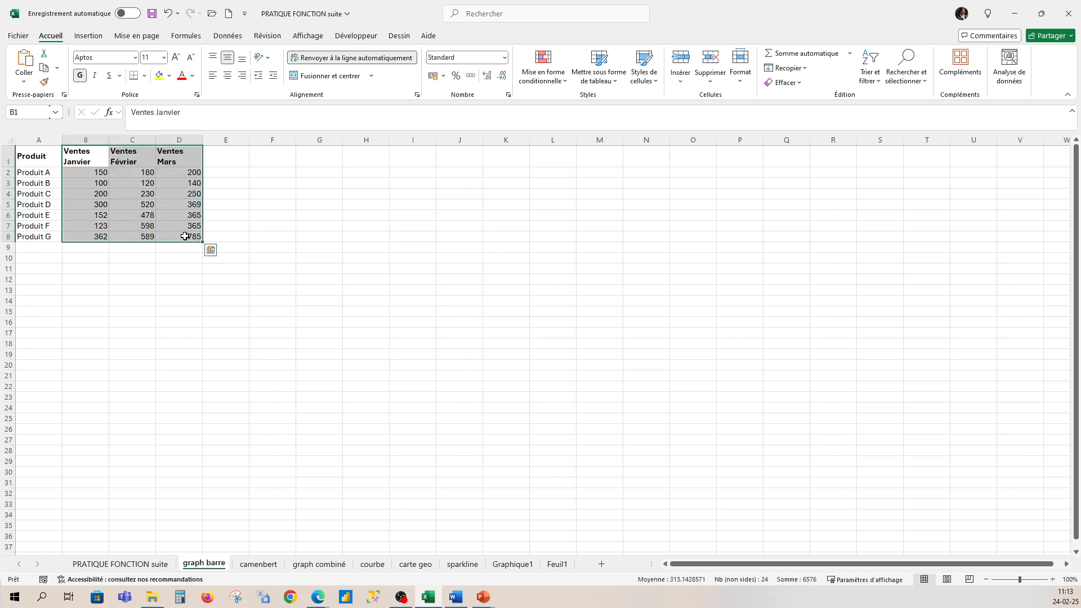
pyautogui.hotkey('ctrl', 'c')
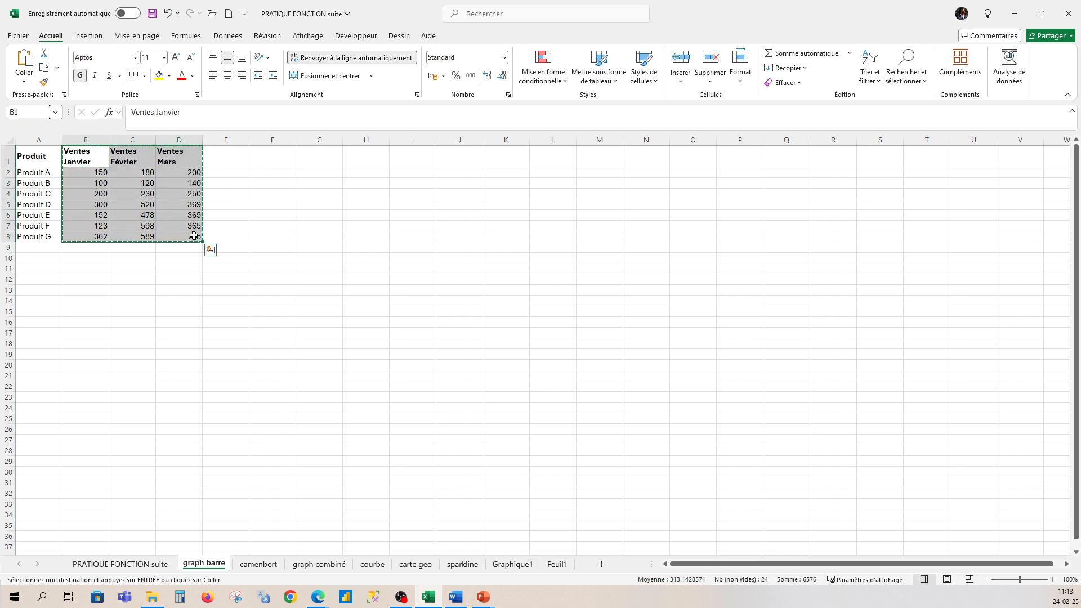
pyautogui.click(226, 159)
pyautogui.hotkey('ctrl', 'v')
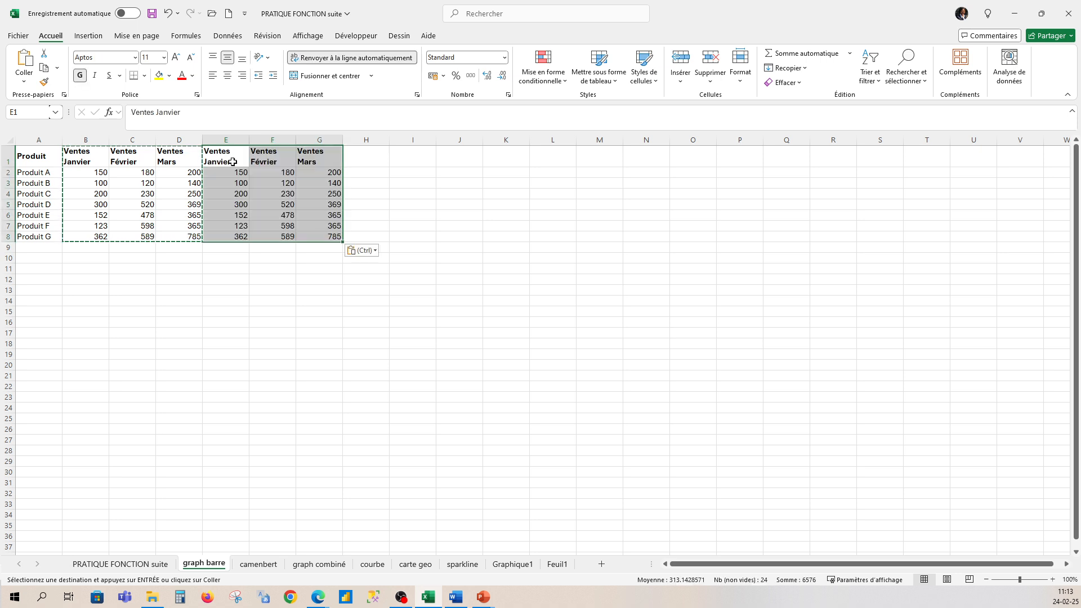
# - Change the header in cell E1 to "Ventes Avril"
pyautogui.doubleClick(230, 161)
pyautogui.moveTo(231, 161); pyautogui.dragTo(203, 161)
pyautogui.write('Avril')
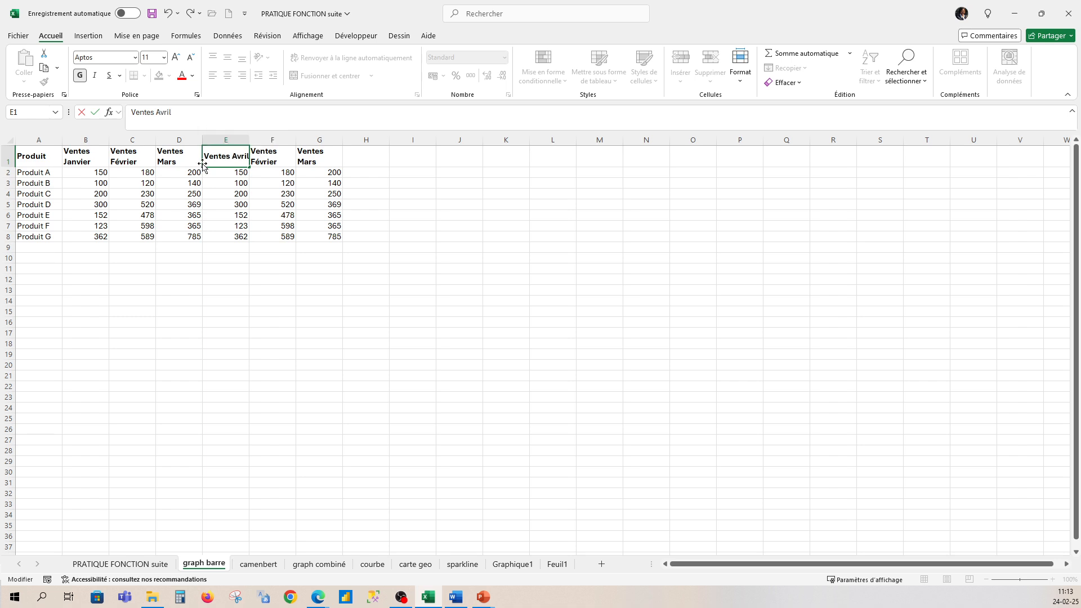
pyautogui.click(373, 269)
# - Change the header in cell F1 to "Ventes Mai"
pyautogui.doubleClick(274, 165)
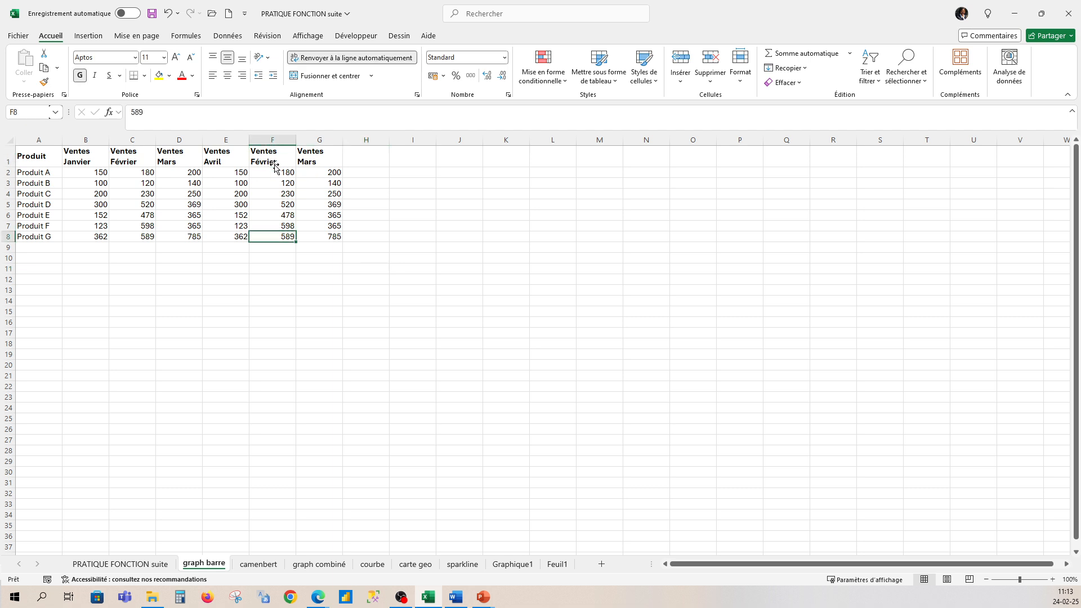
pyautogui.doubleClick(278, 161)
pyautogui.moveTo(278, 163); pyautogui.dragTo(251, 165)
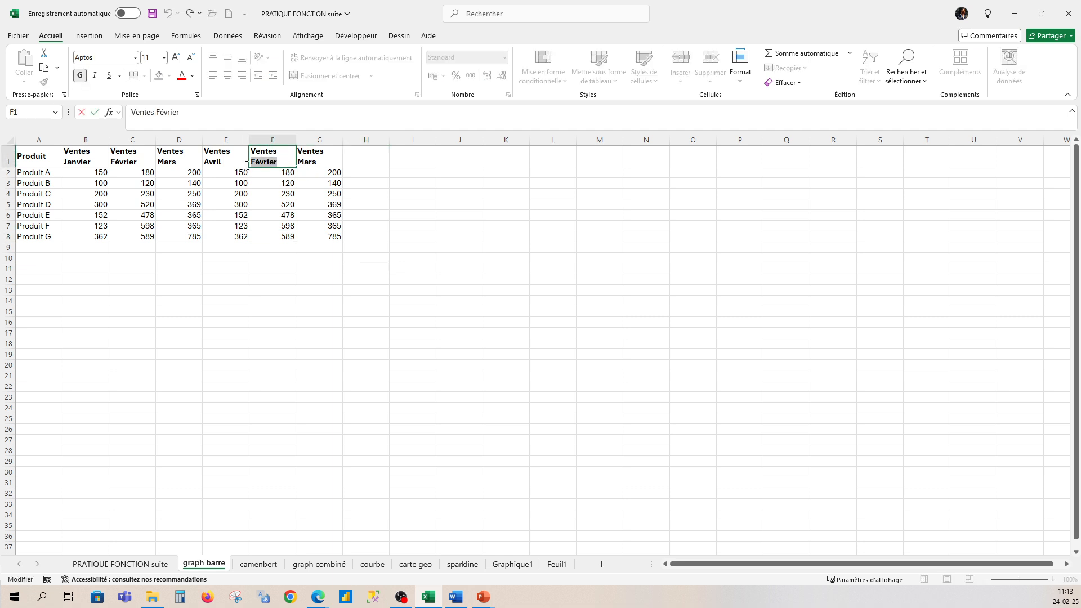
pyautogui.write('Ma')
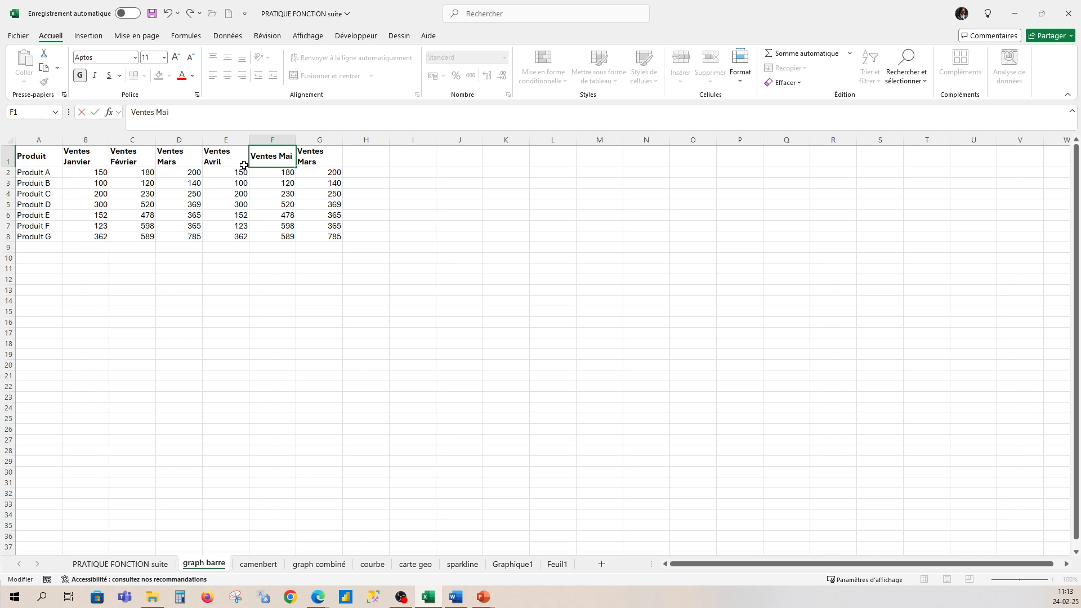
pyautogui.click(337, 278)
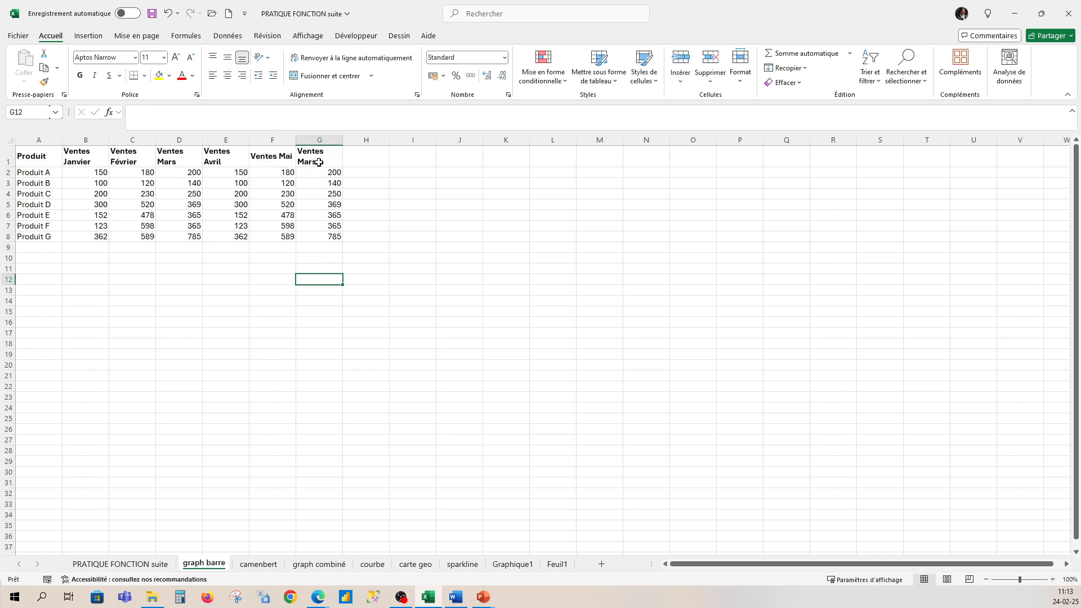
# - Change the header in cell G1 to "Ventes Juin"
pyautogui.doubleClick(319, 162)
pyautogui.press('BackSpace')
pyautogui.press('BackSpace')
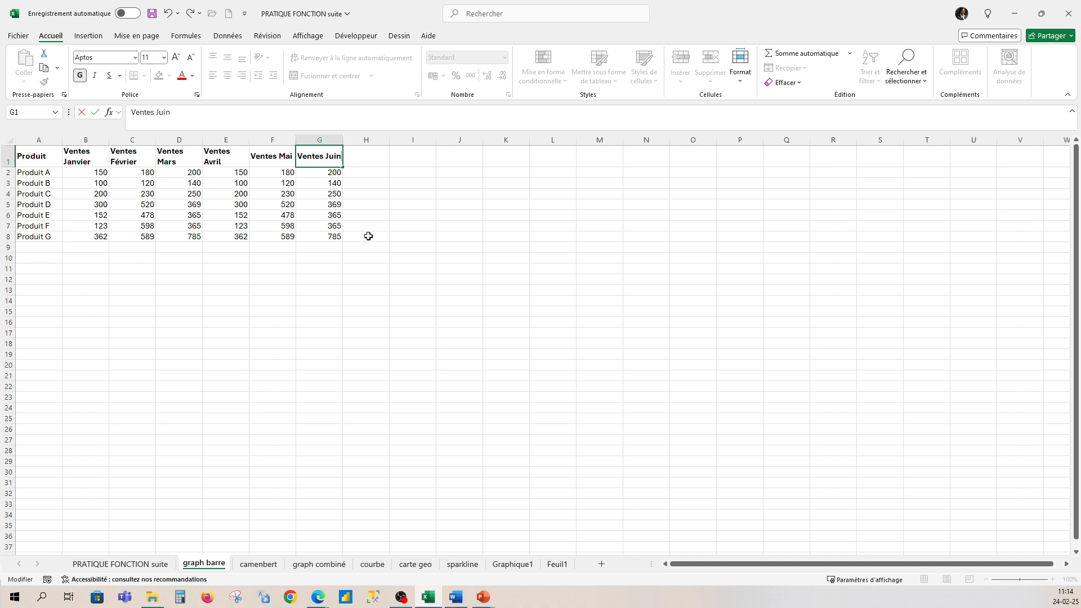
pyautogui.write('Juin')
pyautogui.click(359, 258)
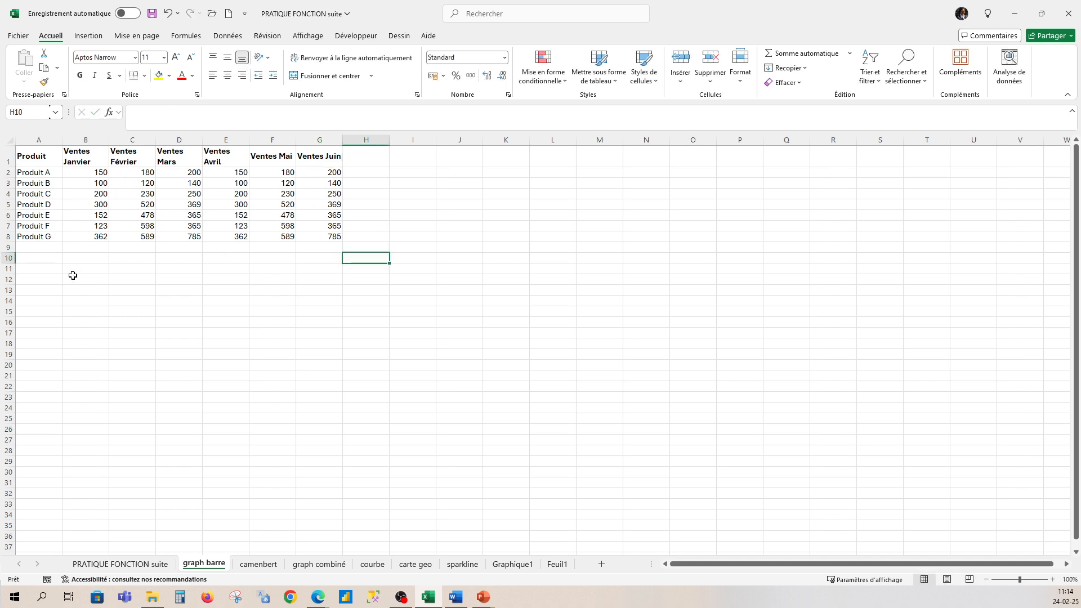
pyautogui.click(38, 246)
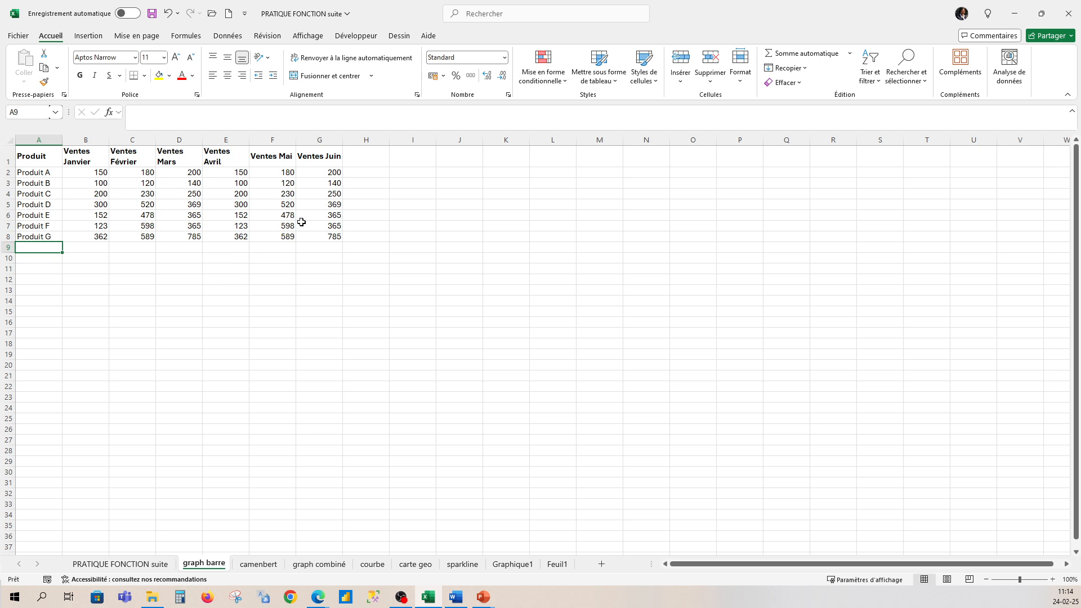
pyautogui.click(305, 267)
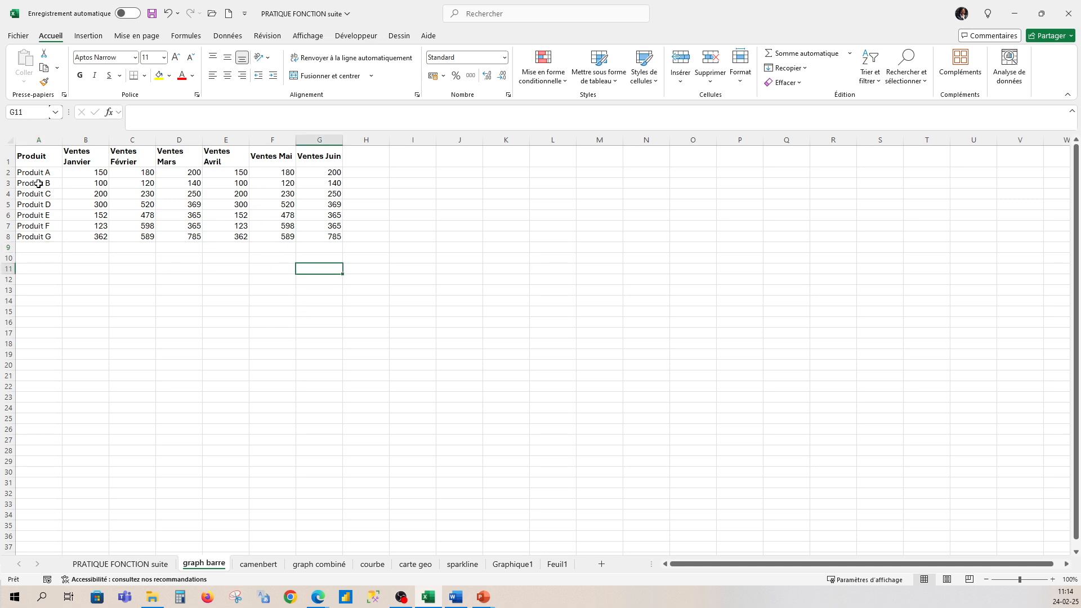
pyautogui.moveTo(35, 154); pyautogui.dragTo(317, 240)
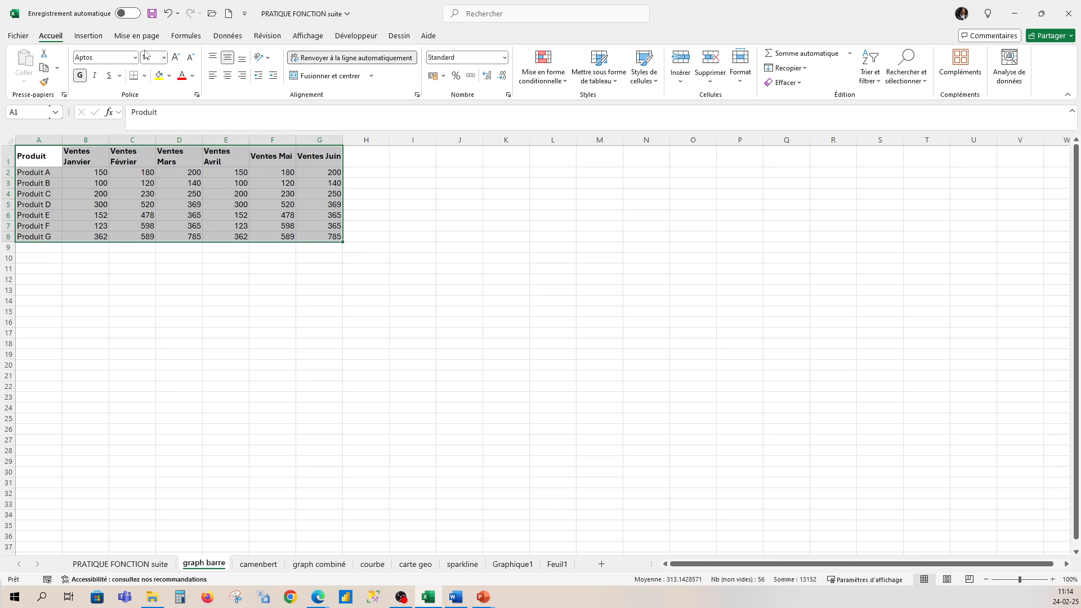
pyautogui.click(411, 276)
# - Insert a clustered bar chart (Barres groupées) from range A1:F8, with the products as categories and the months as series
pyautogui.moveTo(31, 153); pyautogui.dragTo(274, 235)
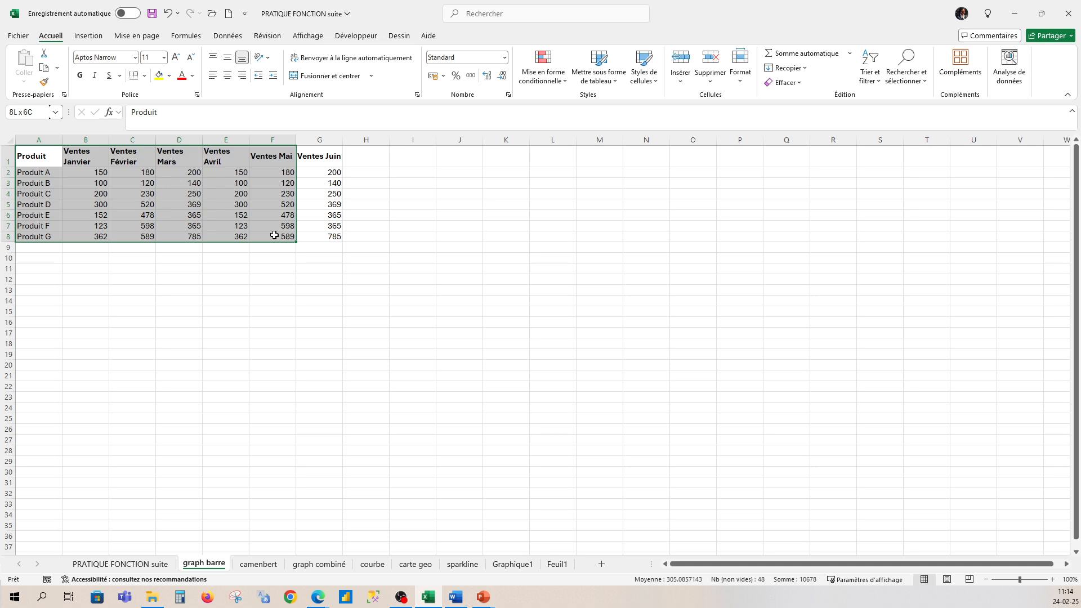
pyautogui.moveTo(274, 235); pyautogui.dragTo(274, 236)
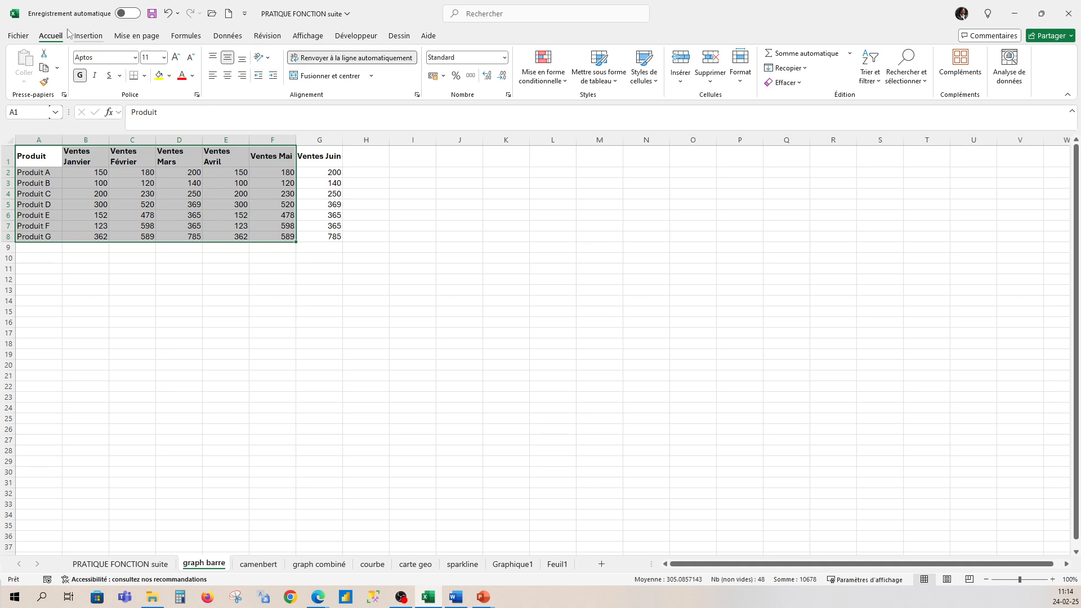
pyautogui.click(89, 36)
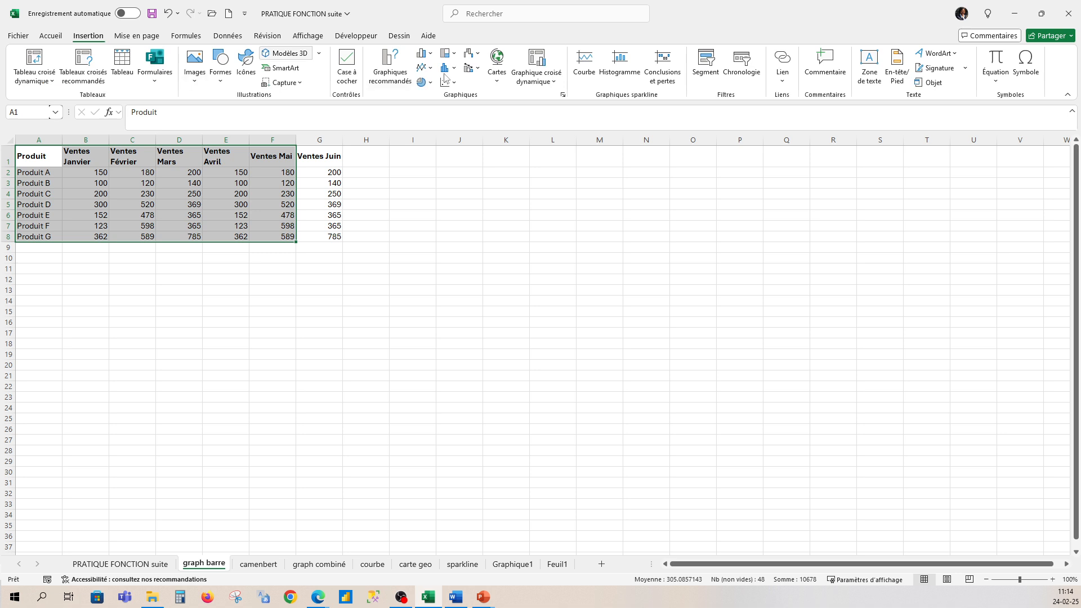
pyautogui.click(410, 83)
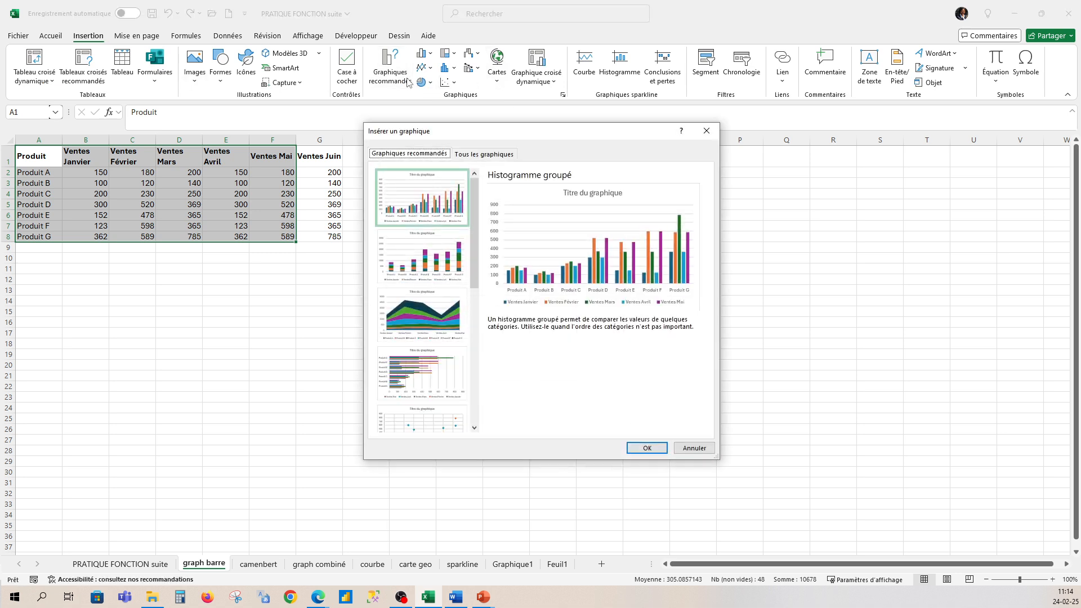
pyautogui.click(482, 156)
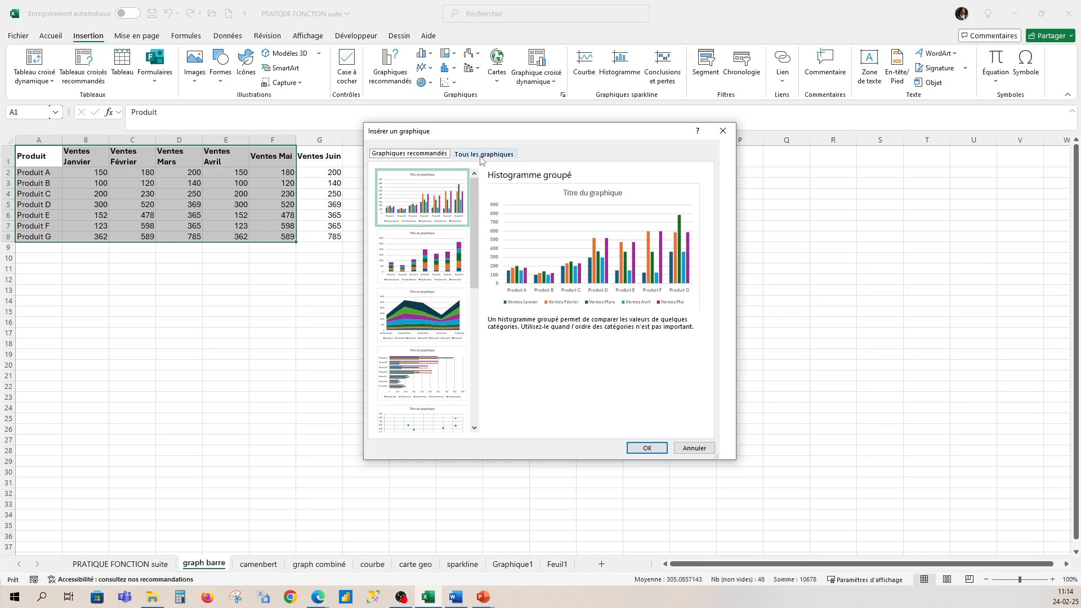
pyautogui.click(421, 246)
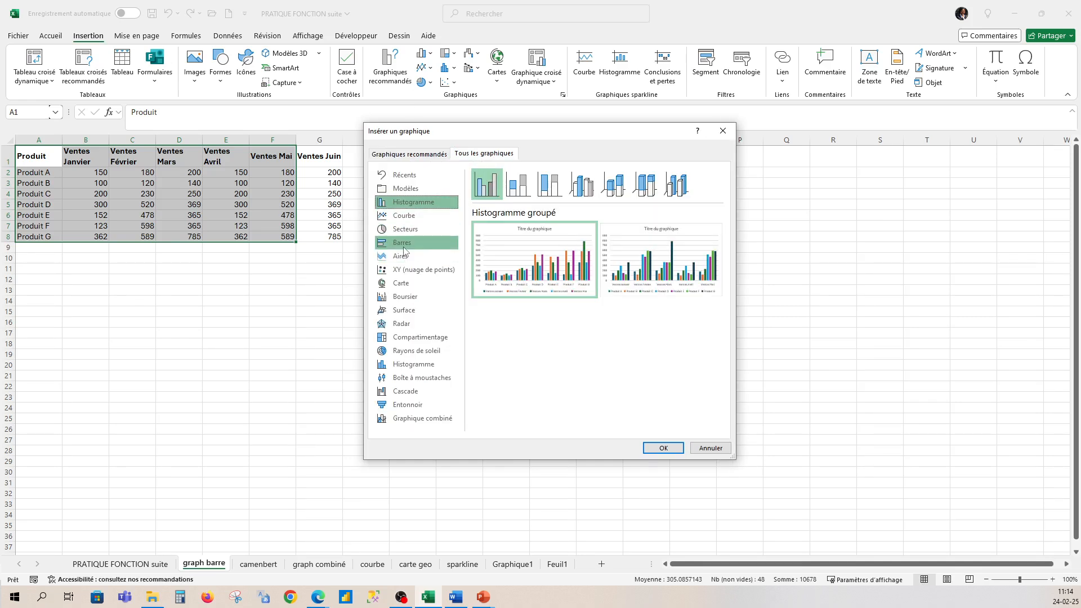
pyautogui.moveTo(545, 280)
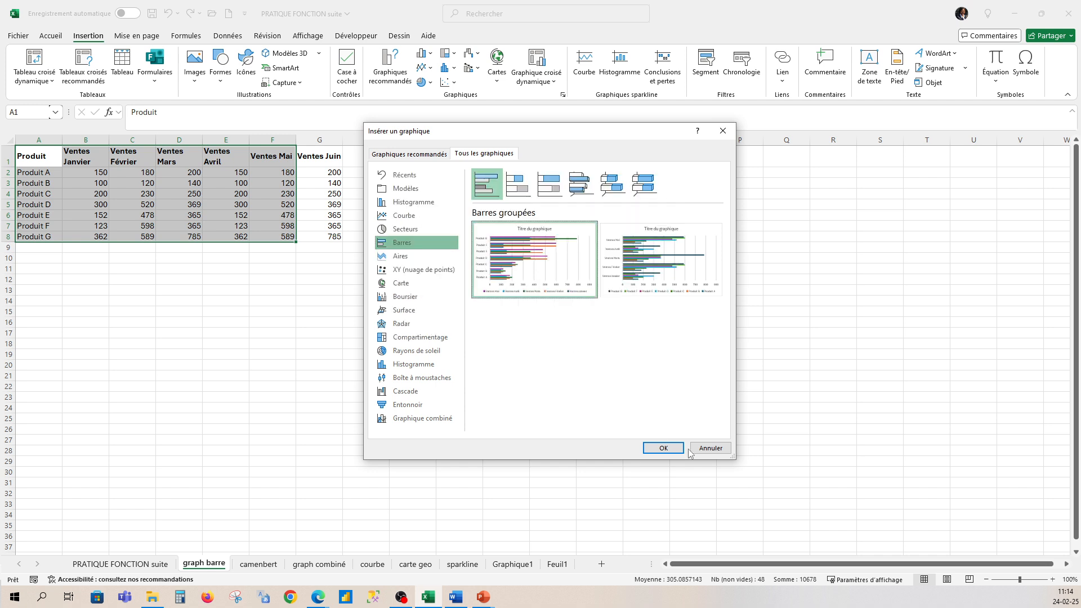
pyautogui.moveTo(661, 273)
pyautogui.click(664, 449)
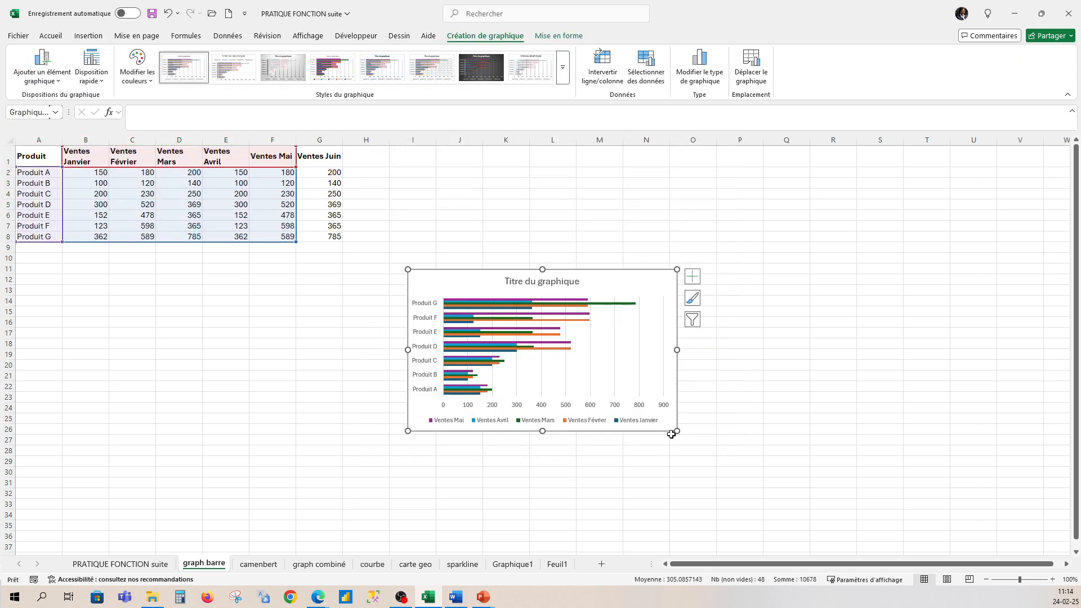
# - Enlarge the bar chart and move it up beside the sales table, starting near row 1
pyautogui.moveTo(677, 432); pyautogui.dragTo(866, 533)
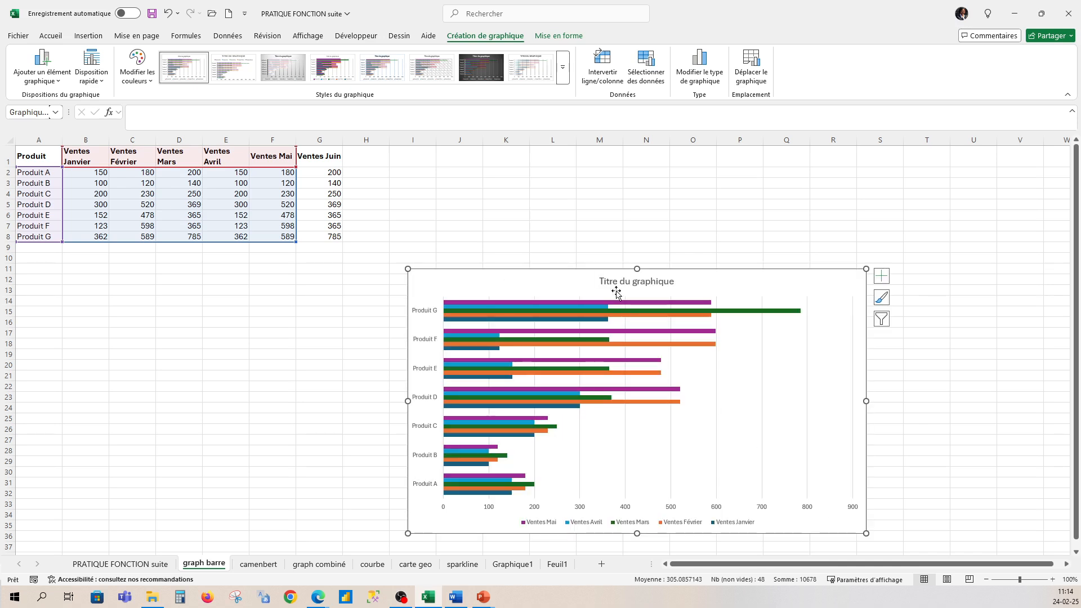
pyautogui.moveTo(600, 272); pyautogui.dragTo(573, 157)
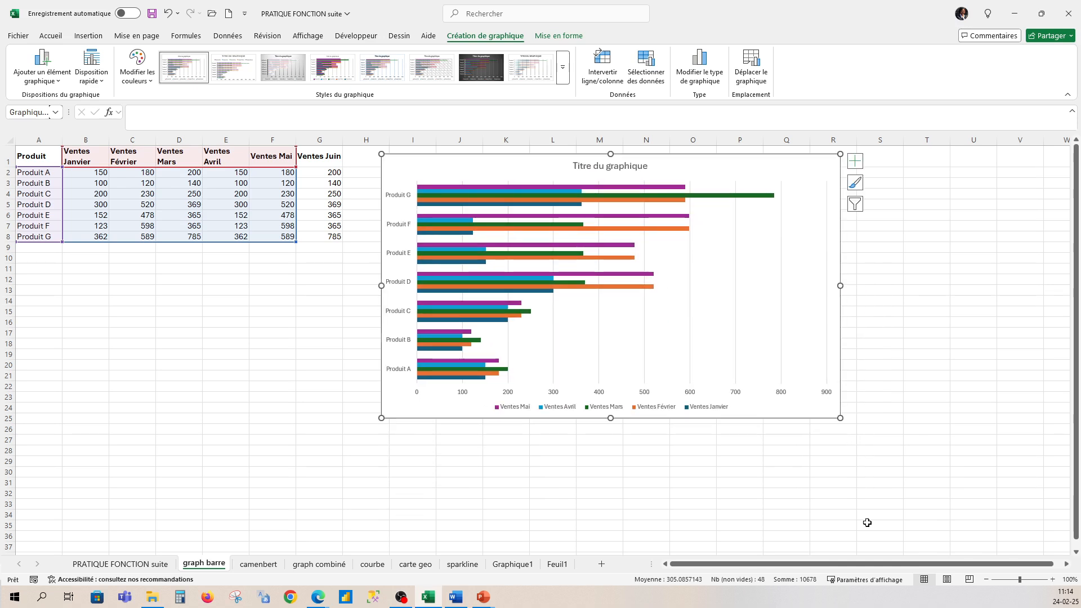
pyautogui.click(1024, 579)
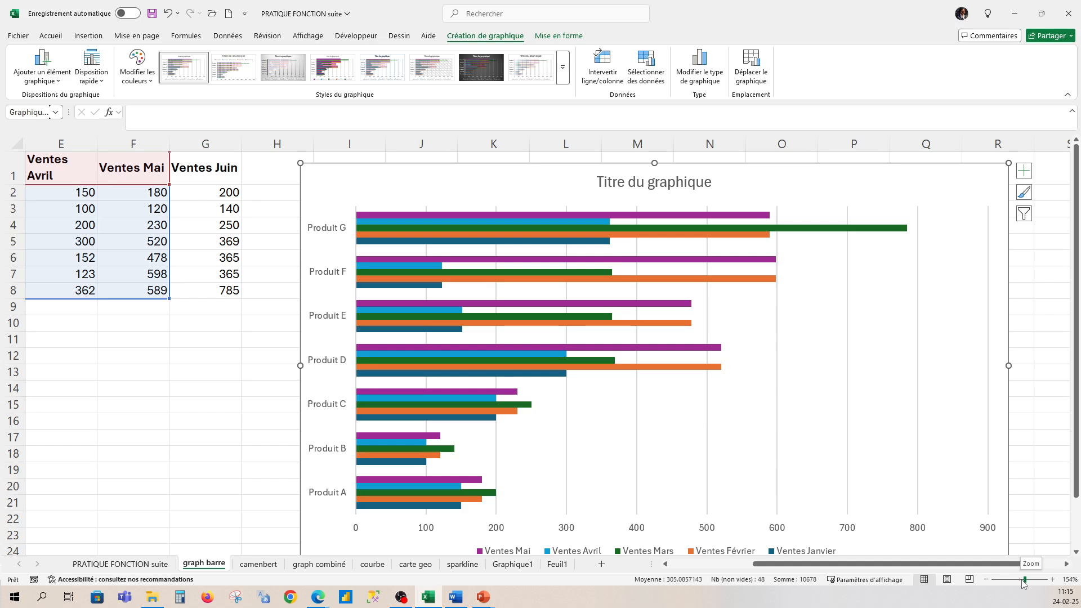
pyautogui.click(1021, 580)
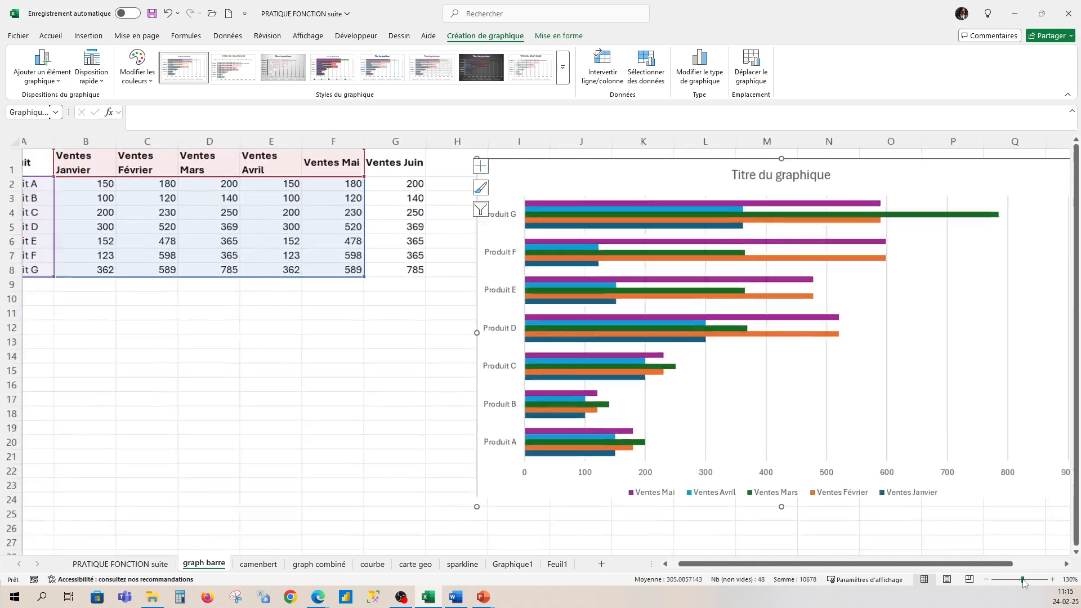
pyautogui.moveTo(658, 167); pyautogui.dragTo(170, 323)
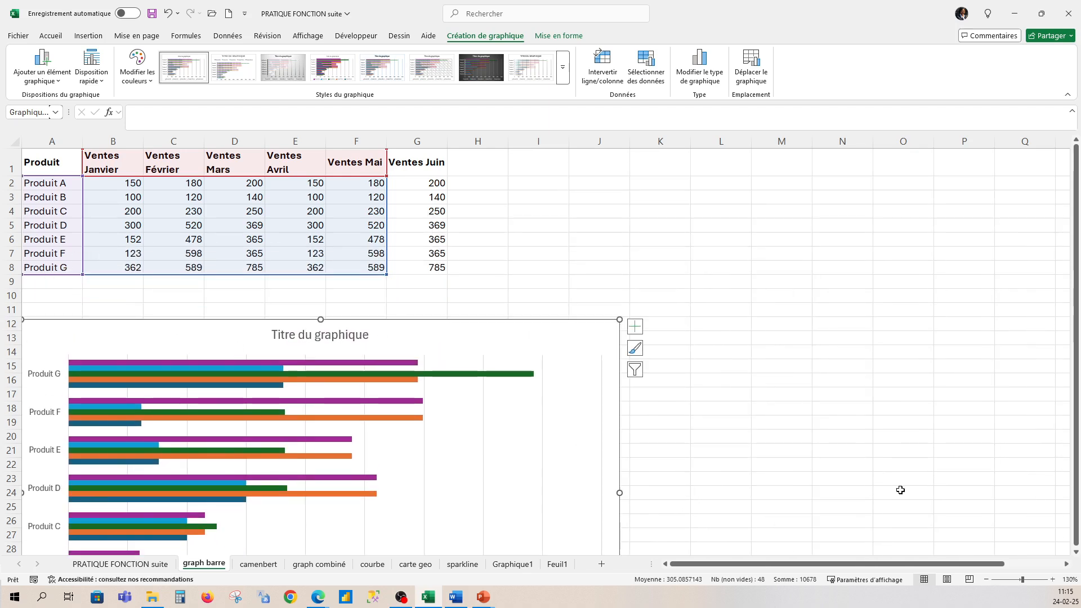
pyautogui.click(1024, 394)
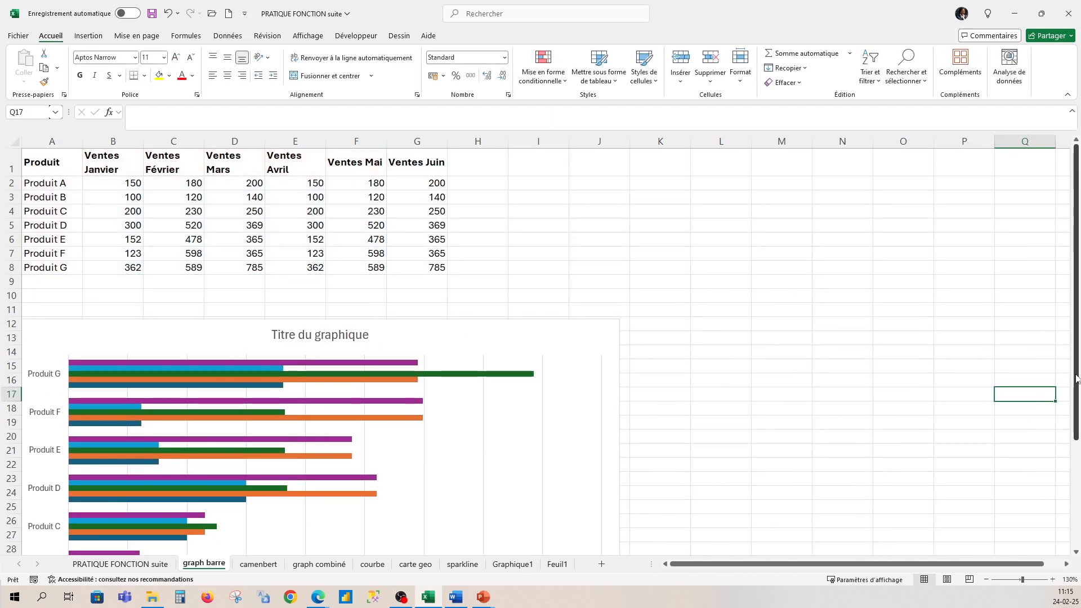
pyautogui.moveTo(1076, 376); pyautogui.dragTo(1078, 485)
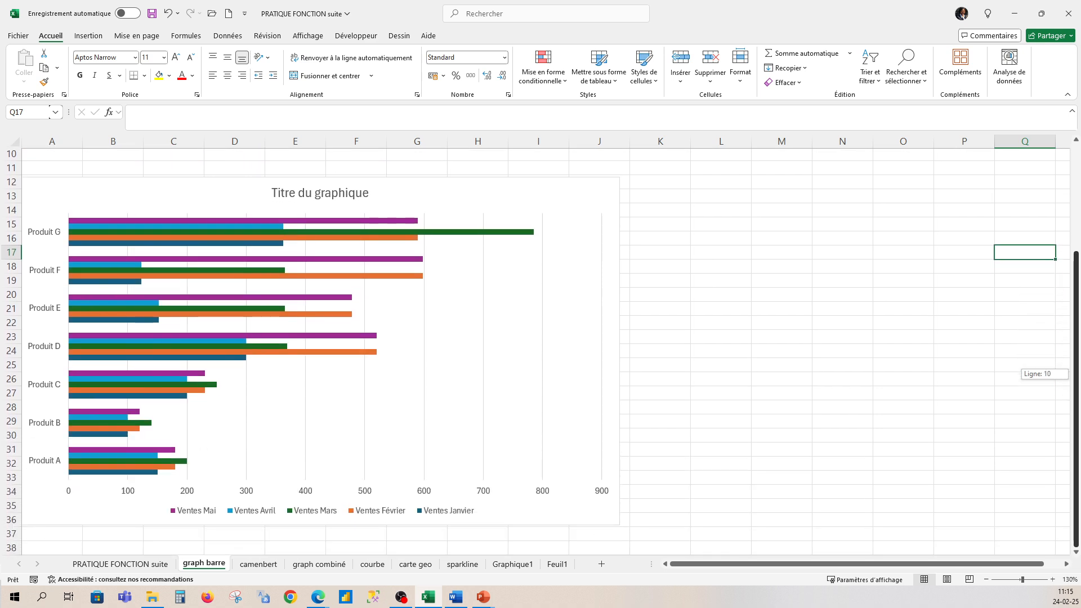
pyautogui.click(169, 14)
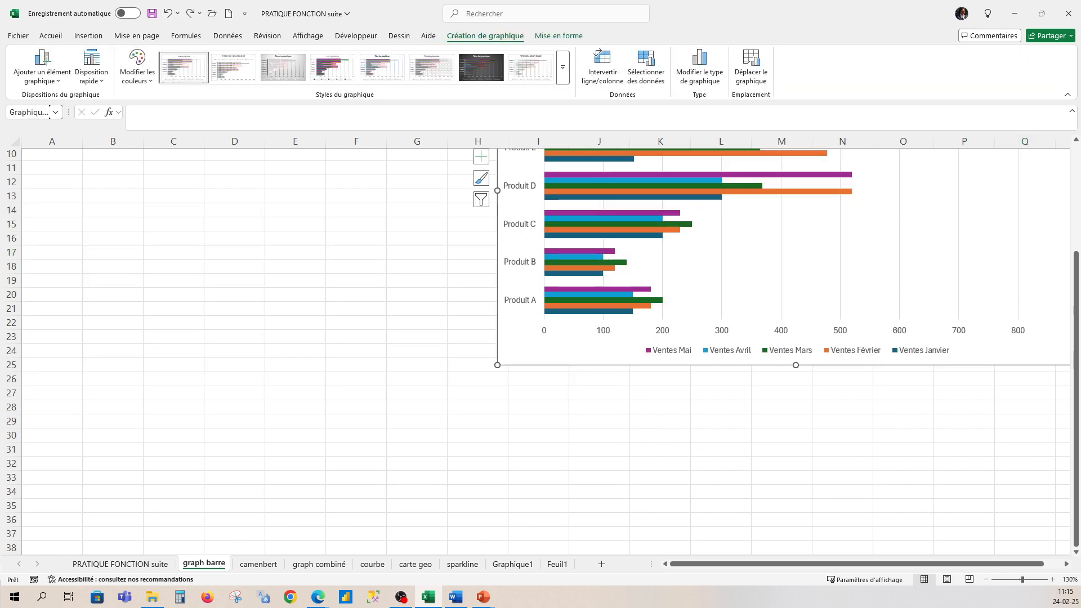
pyautogui.moveTo(1078, 426); pyautogui.dragTo(1079, 259)
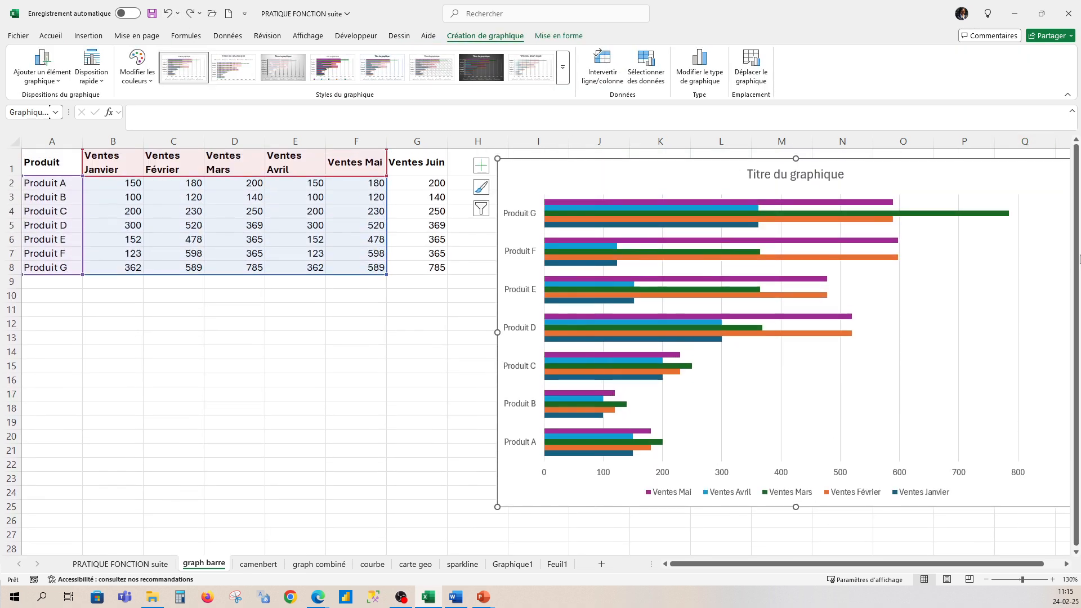
# - Shrink the bar chart and reposition it beside the table, from about row 4 to row 23, so it fits entirely in view
pyautogui.moveTo(497, 506); pyautogui.dragTo(586, 436)
pyautogui.moveTo(733, 178); pyautogui.dragTo(627, 227)
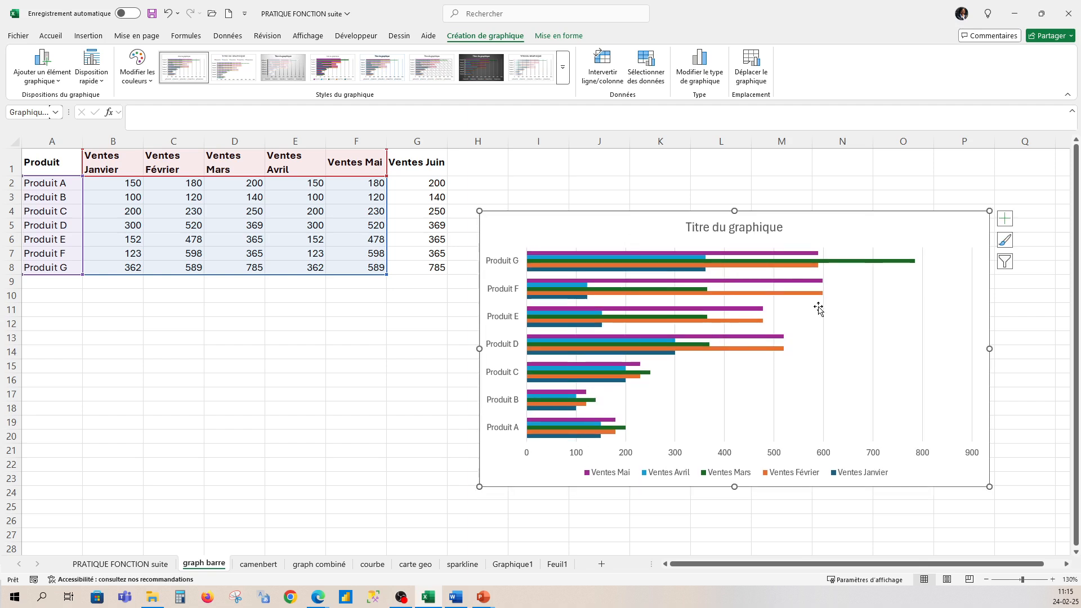
# - Replace the chart's placeholder title with "Ventes par mois"
pyautogui.click(749, 228)
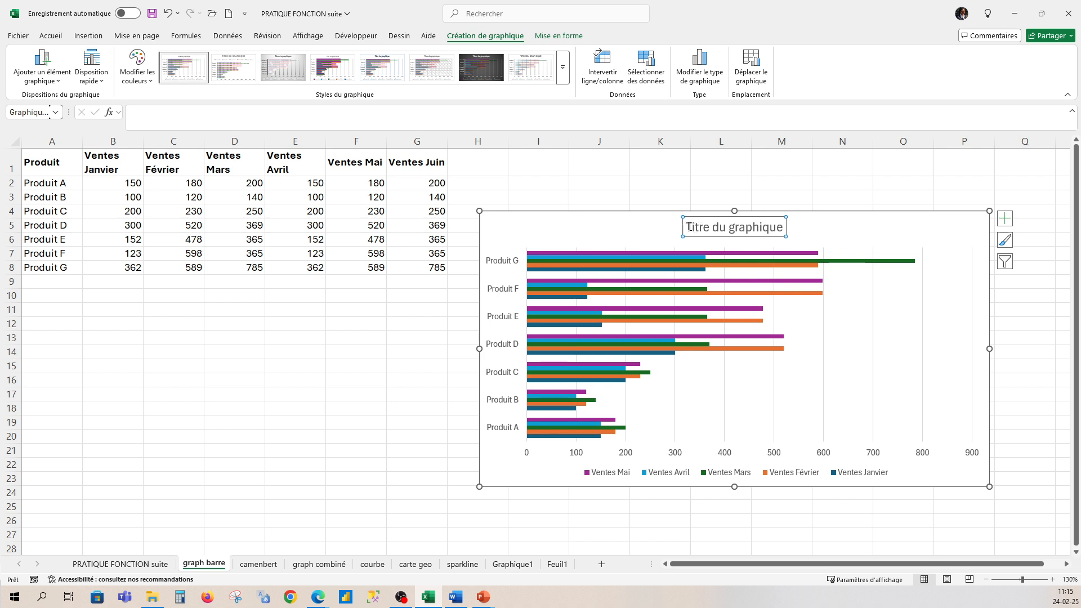
pyautogui.moveTo(689, 227); pyautogui.dragTo(776, 235)
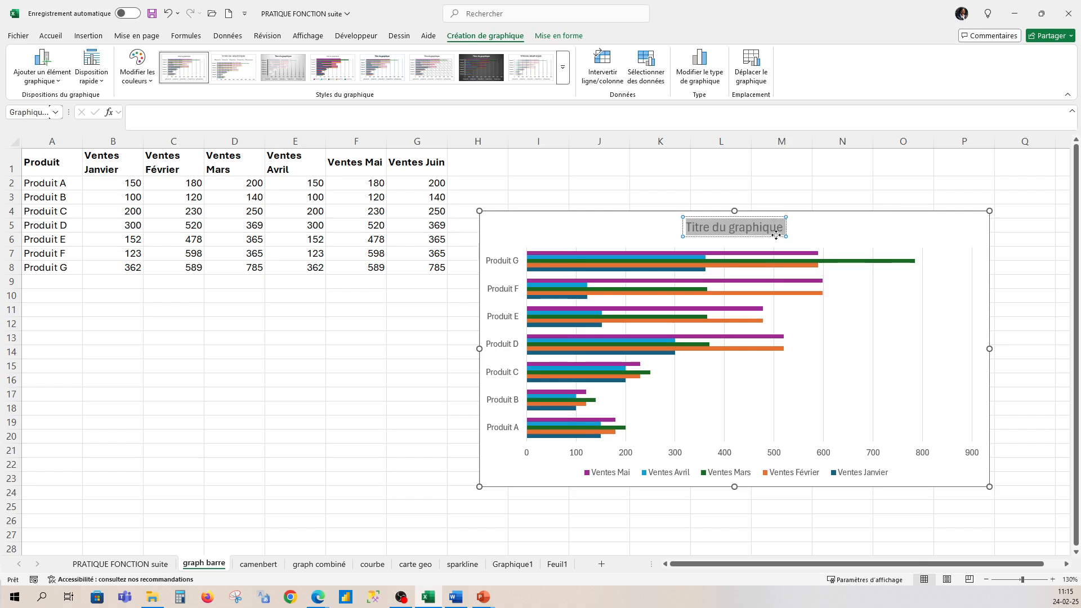
pyautogui.write('Vnete')
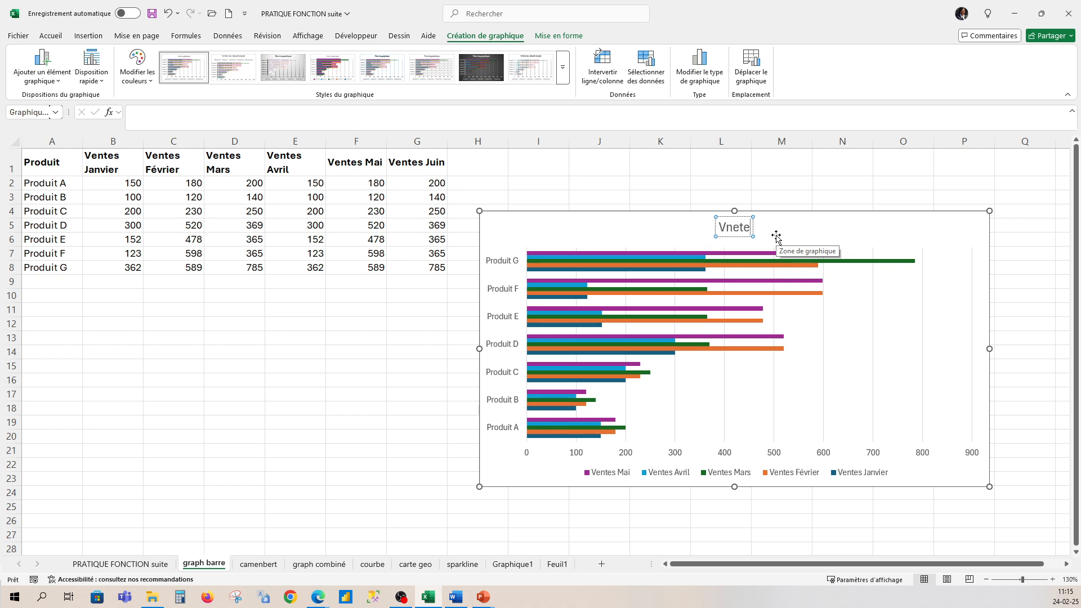
pyautogui.press('BackSpace')
pyautogui.press('BackSpace')
pyautogui.press('BackSpace')
pyautogui.press('BackSpace')
pyautogui.write('entes par mois')
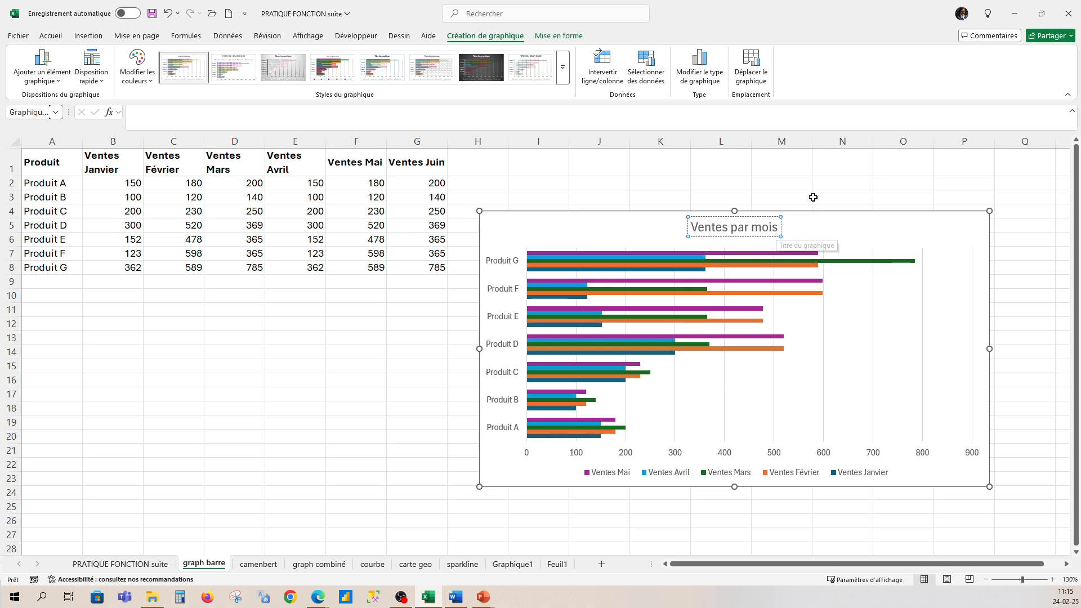
# - Add a main horizontal axis title to the bar chart and set its text to "Ventes"
pyautogui.click(829, 206)
pyautogui.click(812, 230)
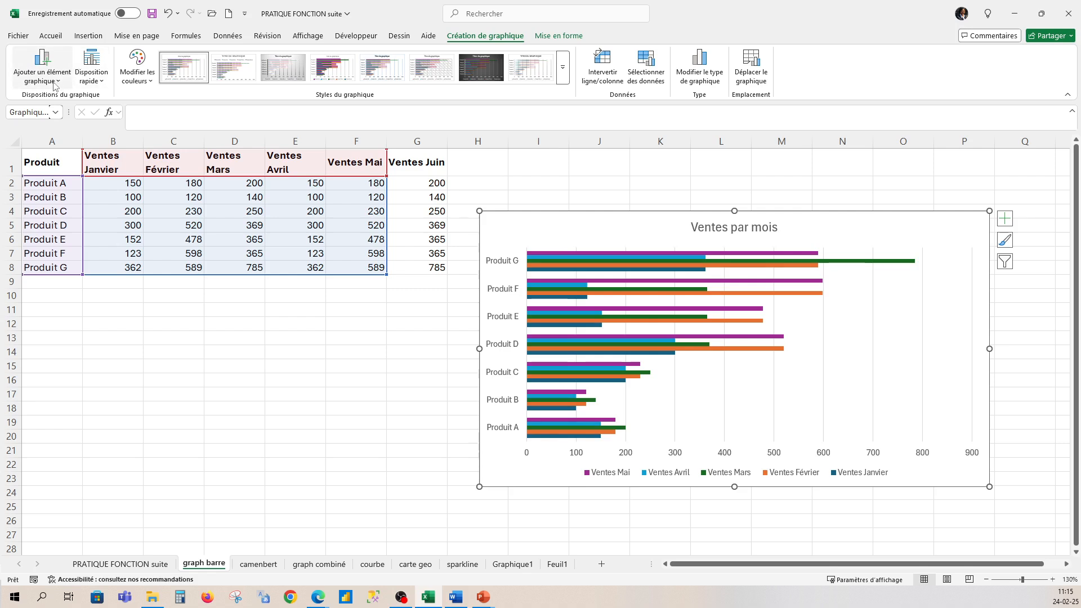
pyautogui.click(60, 82)
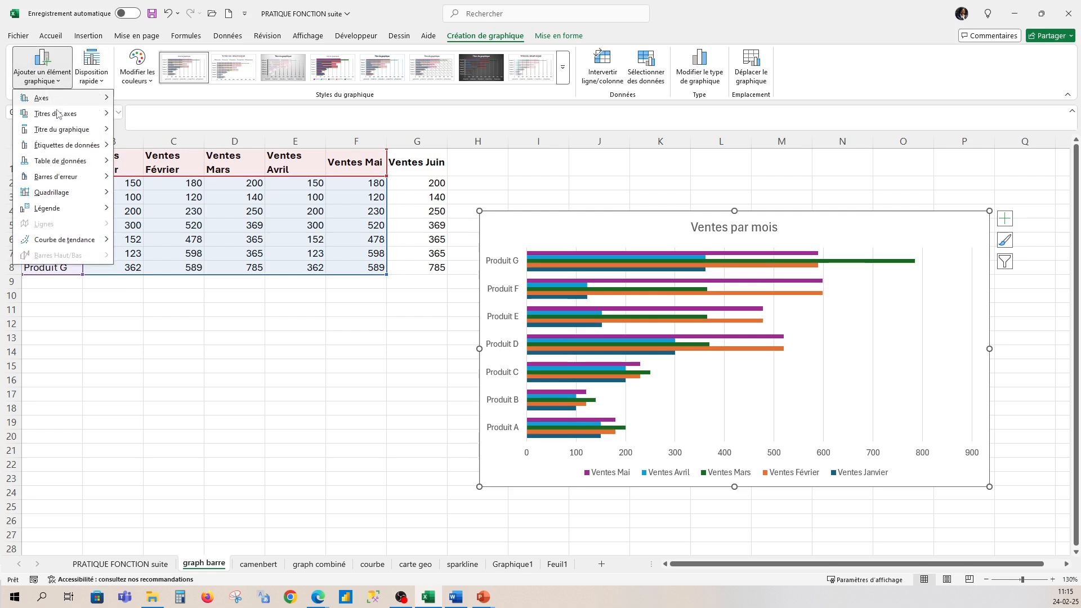
pyautogui.moveTo(60, 114)
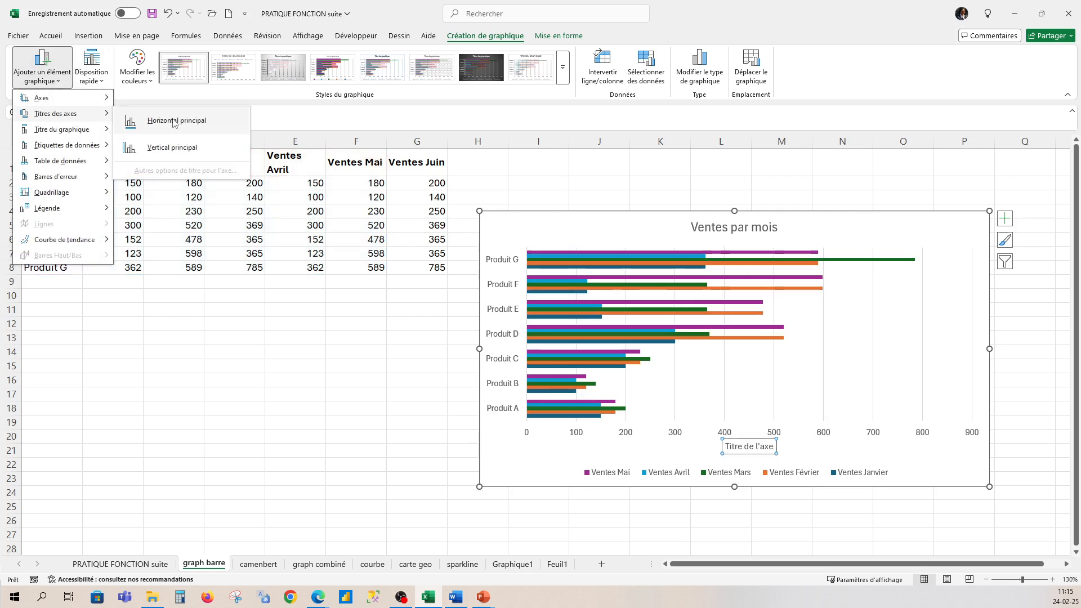
pyautogui.click(174, 122)
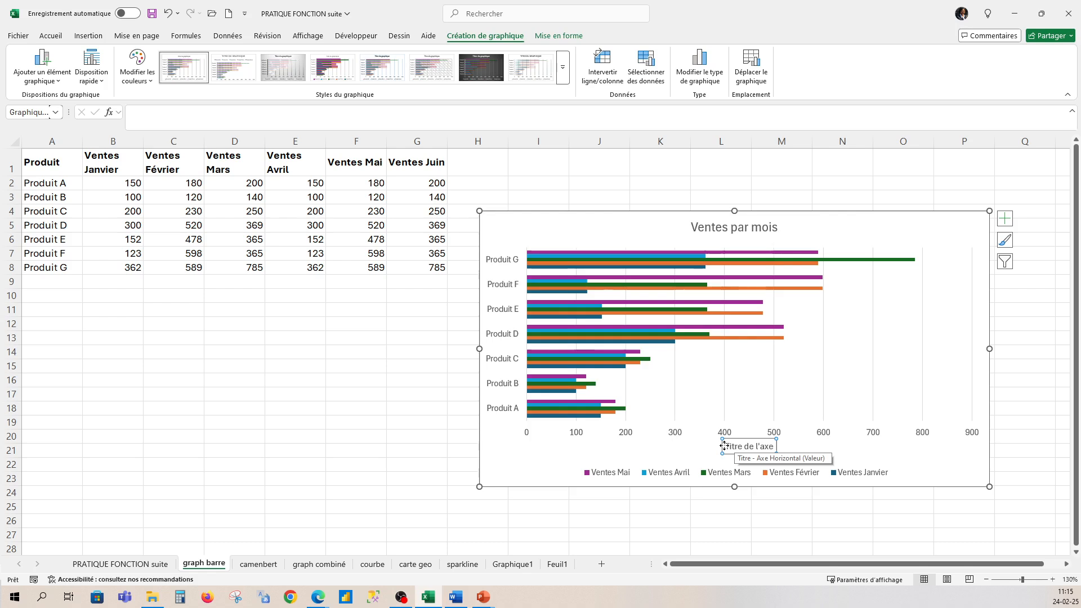
pyautogui.moveTo(727, 446); pyautogui.dragTo(775, 447)
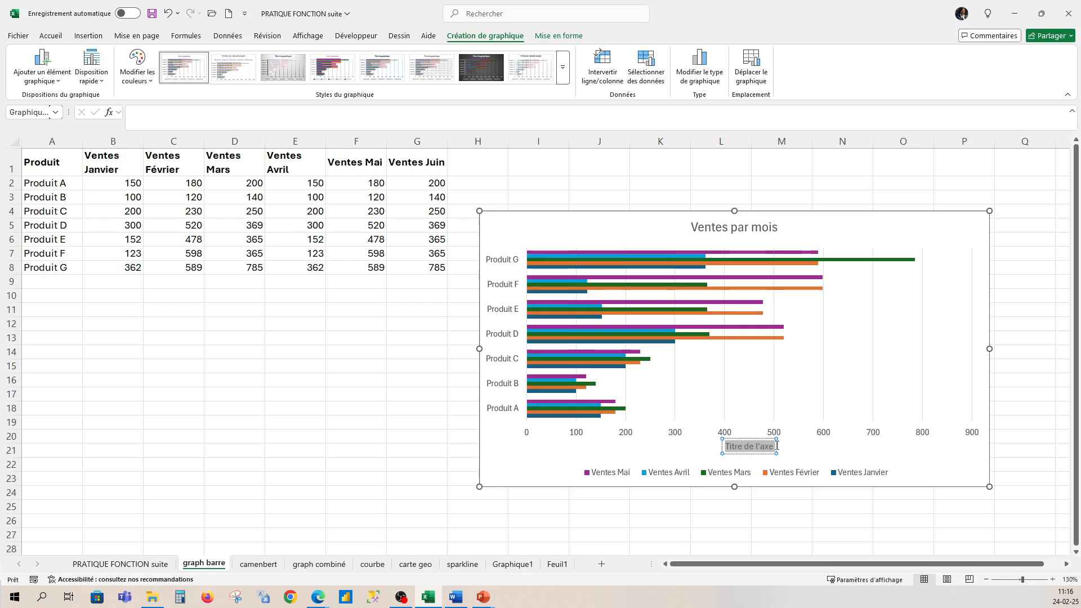
pyautogui.write('Vntes')
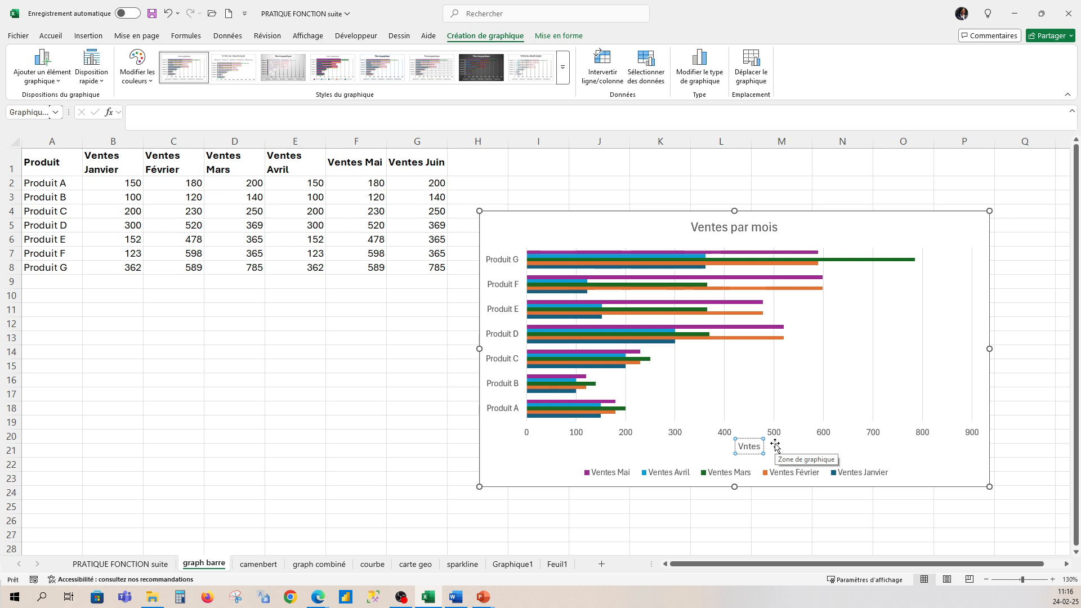
pyautogui.press('BackSpace')
pyautogui.write('entes')
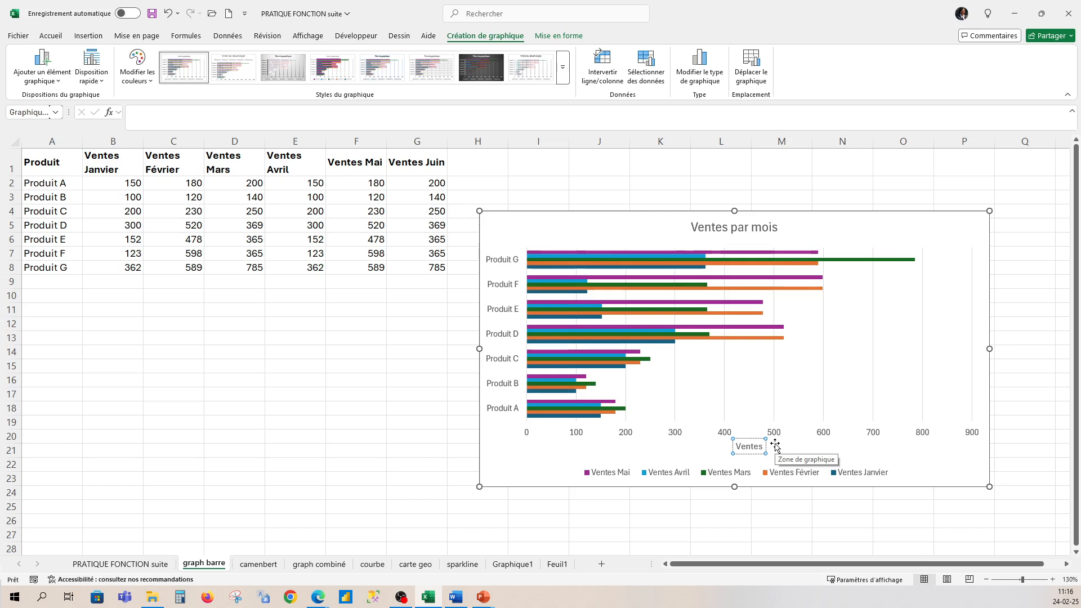
pyautogui.click(569, 469)
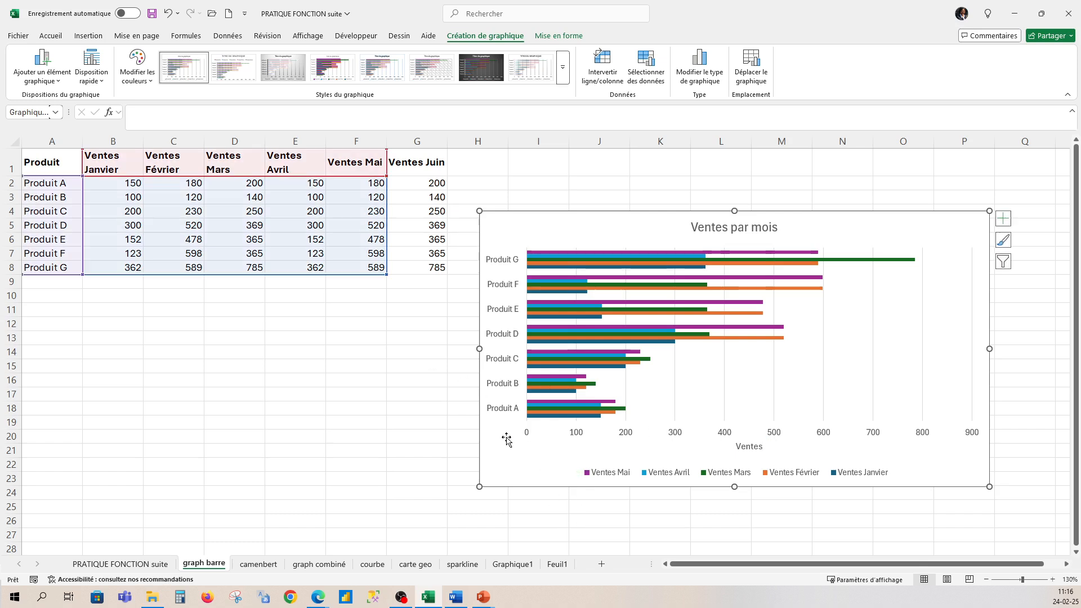
pyautogui.click(60, 84)
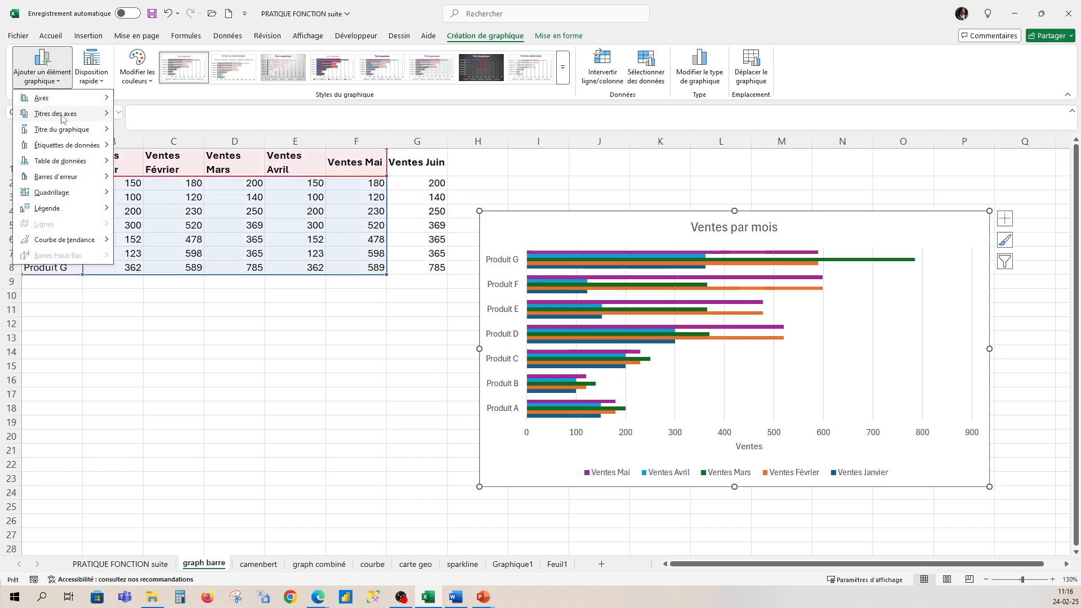
pyautogui.moveTo(73, 99)
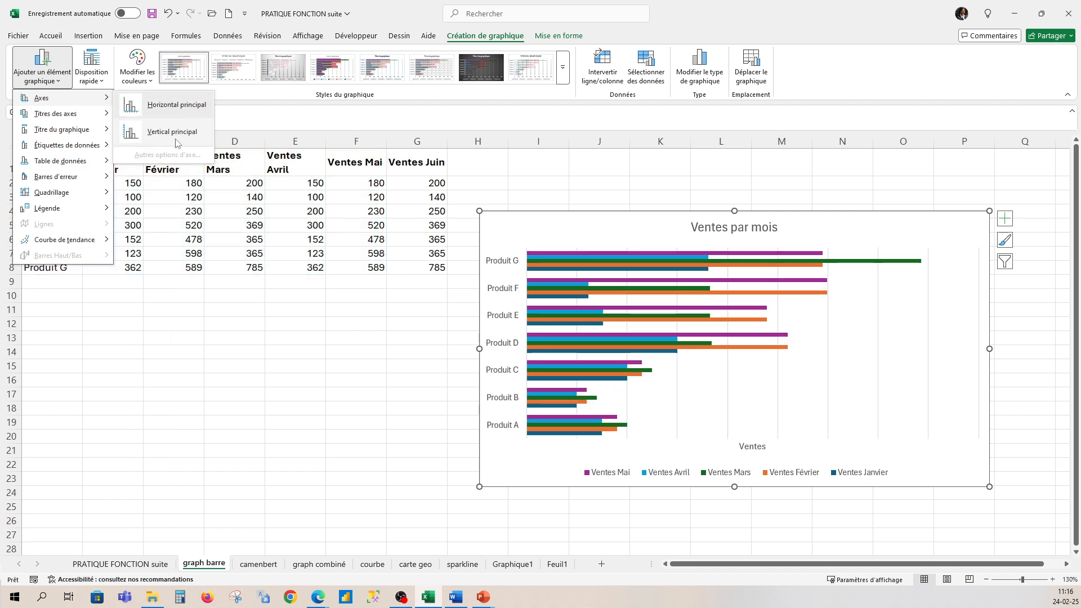
pyautogui.click(176, 133)
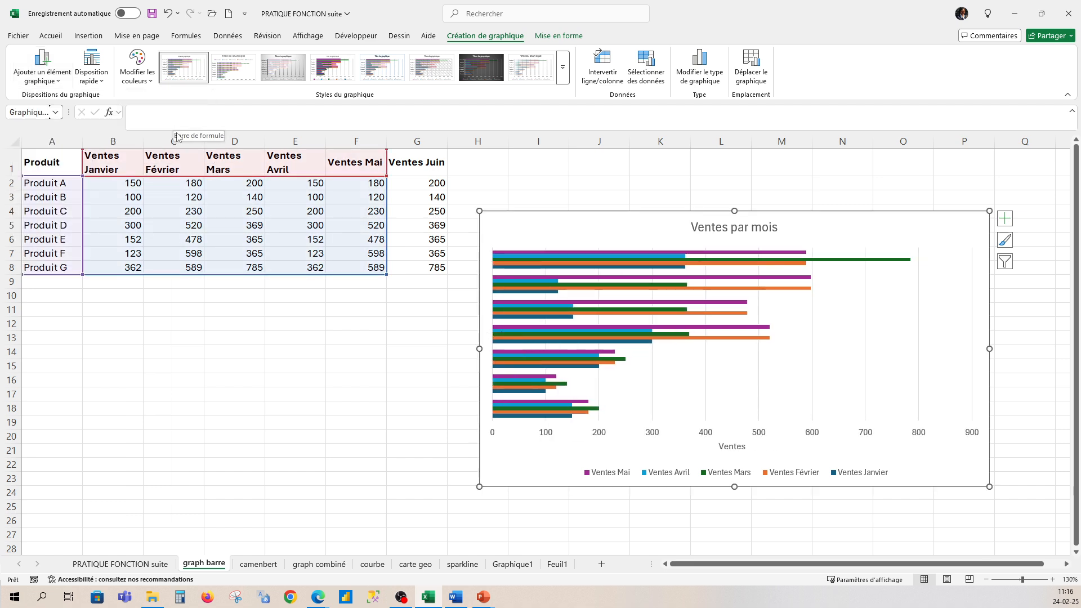
pyautogui.click(169, 13)
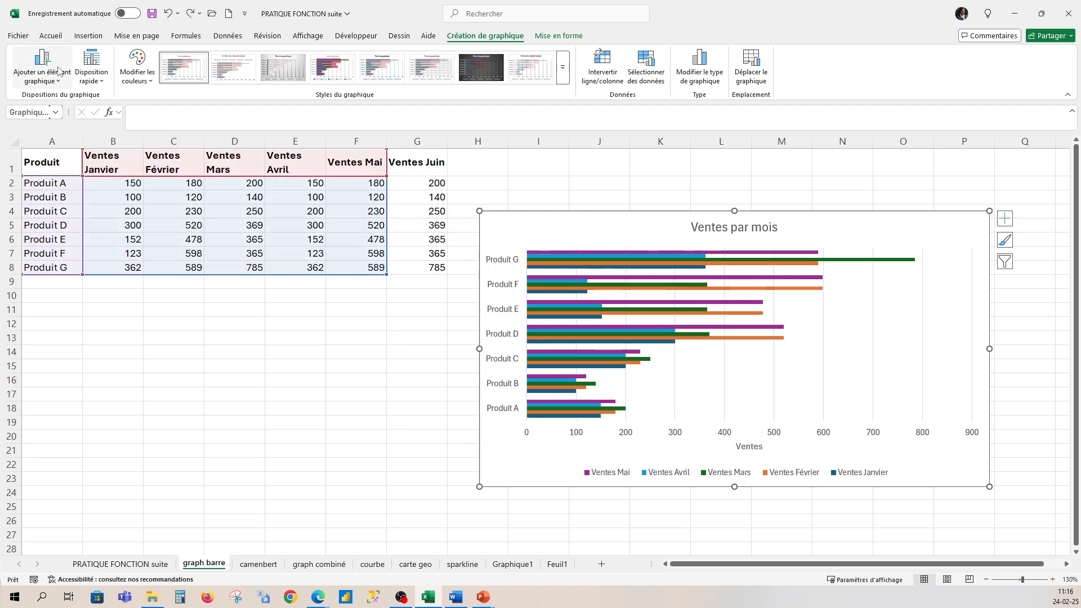
# - Add a main vertical axis title to the bar chart and set its text to "Type de produits"
pyautogui.click(61, 84)
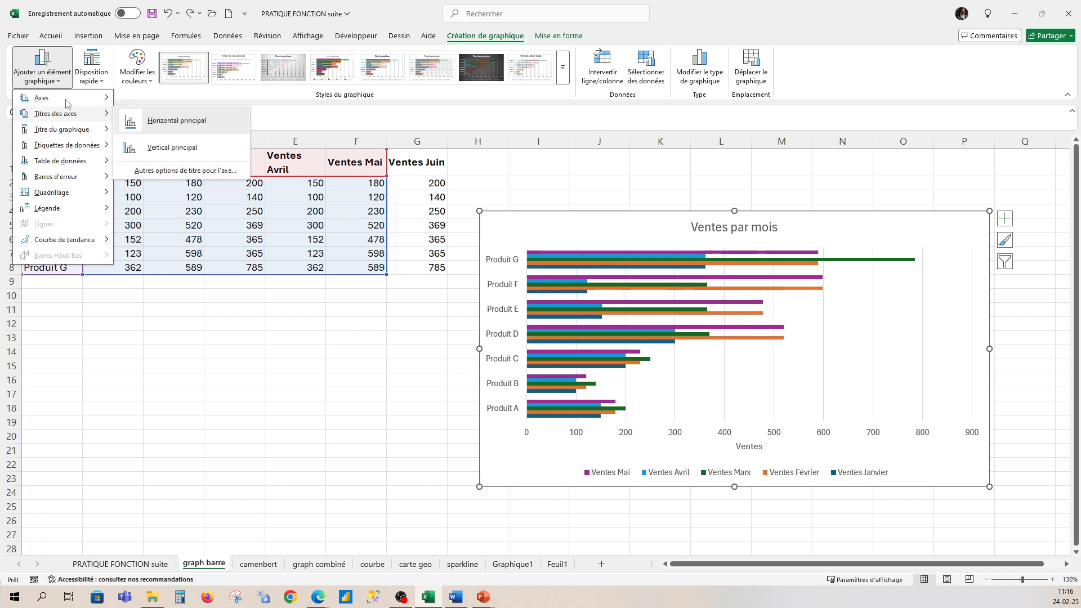
pyautogui.click(156, 146)
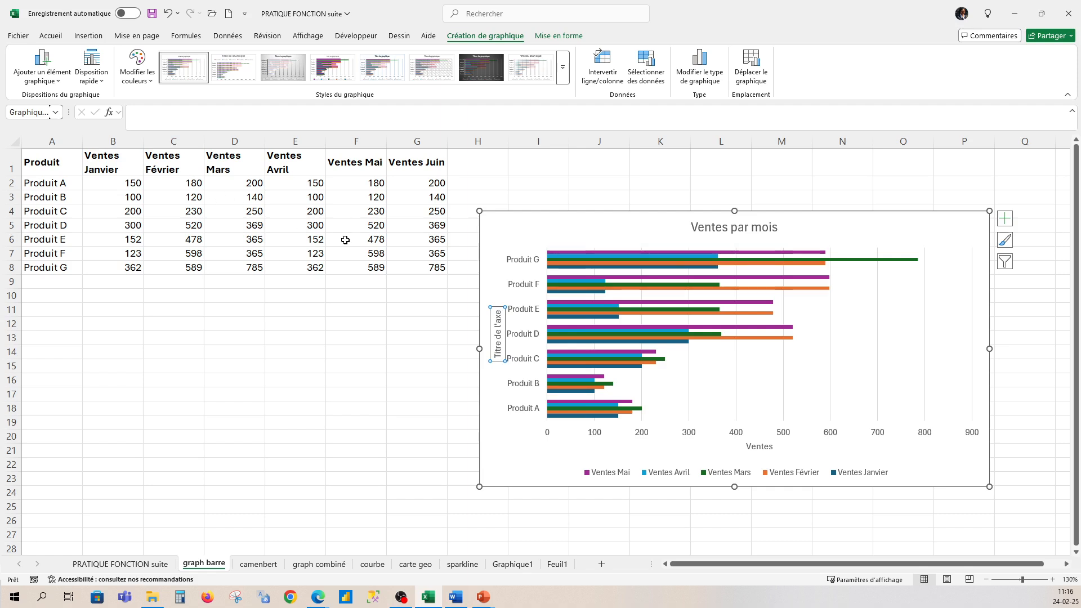
pyautogui.write('Ty')
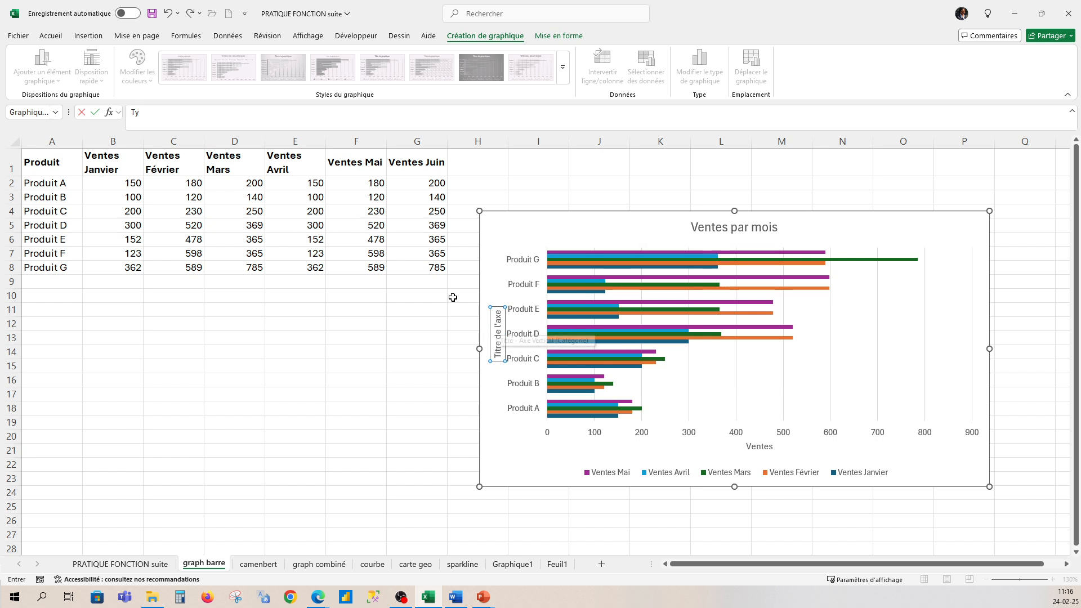
pyautogui.press('BackSpace')
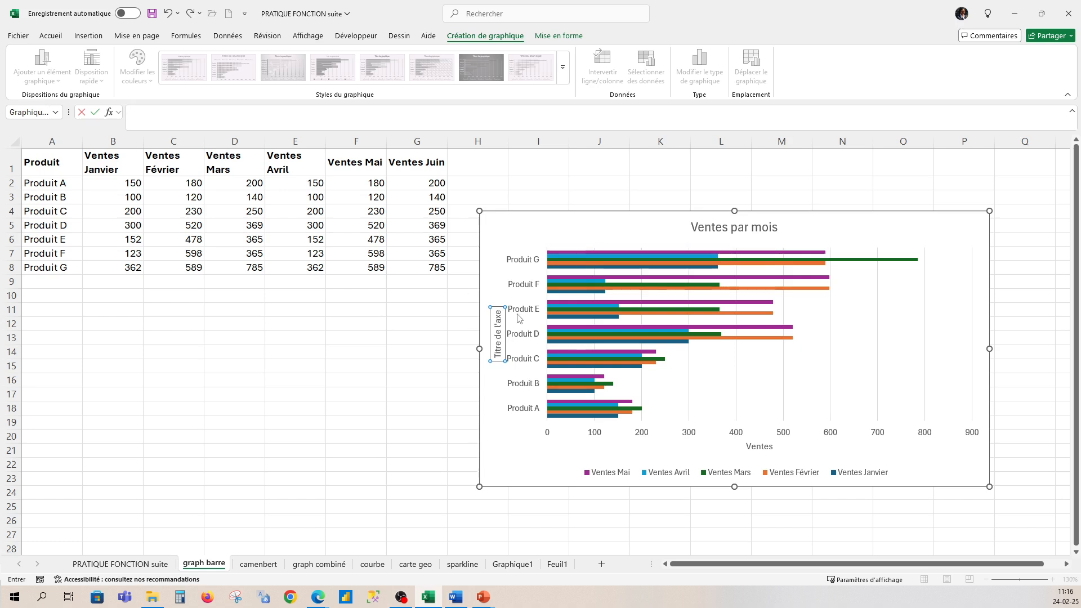
pyautogui.doubleClick(497, 320)
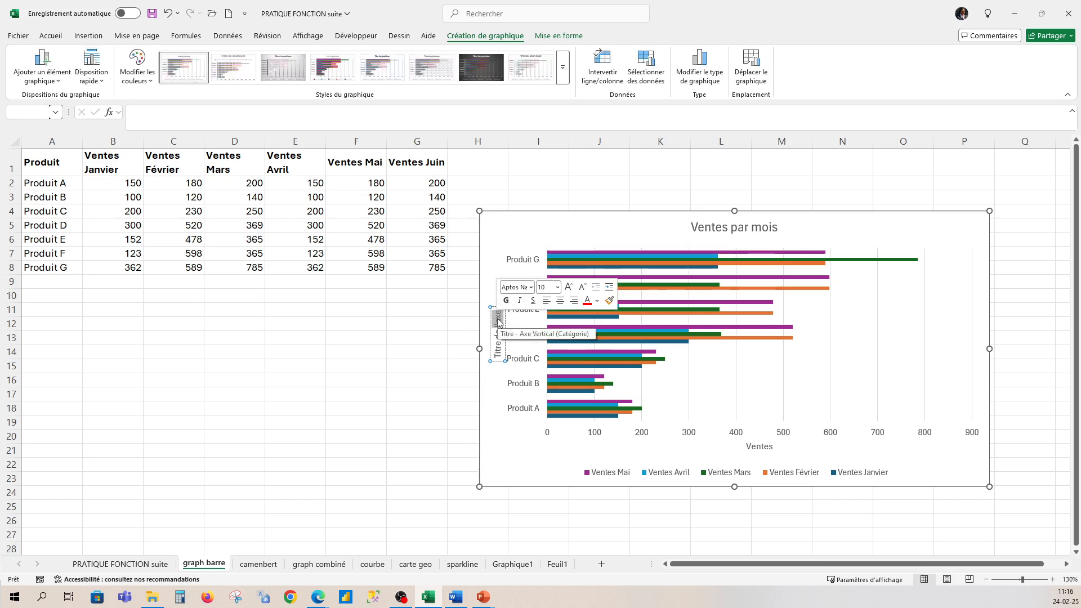
pyautogui.press('BackSpace')
pyautogui.press('BackSpace')
pyautogui.press('BackSpace')
pyautogui.press('BackSpace')
pyautogui.press('BackSpace')
pyautogui.press('BackSpace')
pyautogui.press('BackSpace')
pyautogui.press('BackSpace')
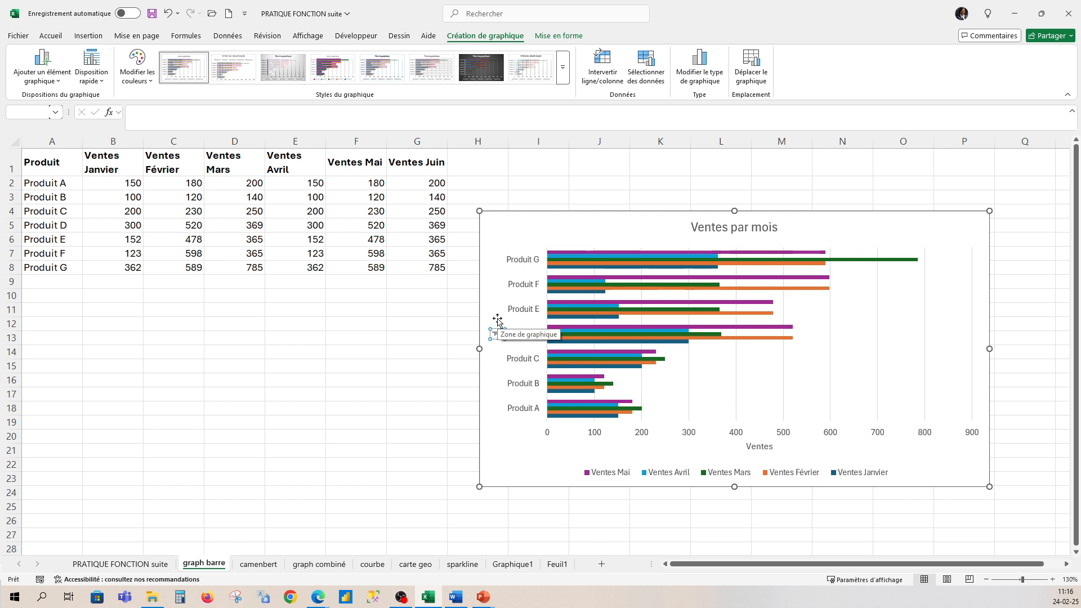
pyautogui.write('ype de')
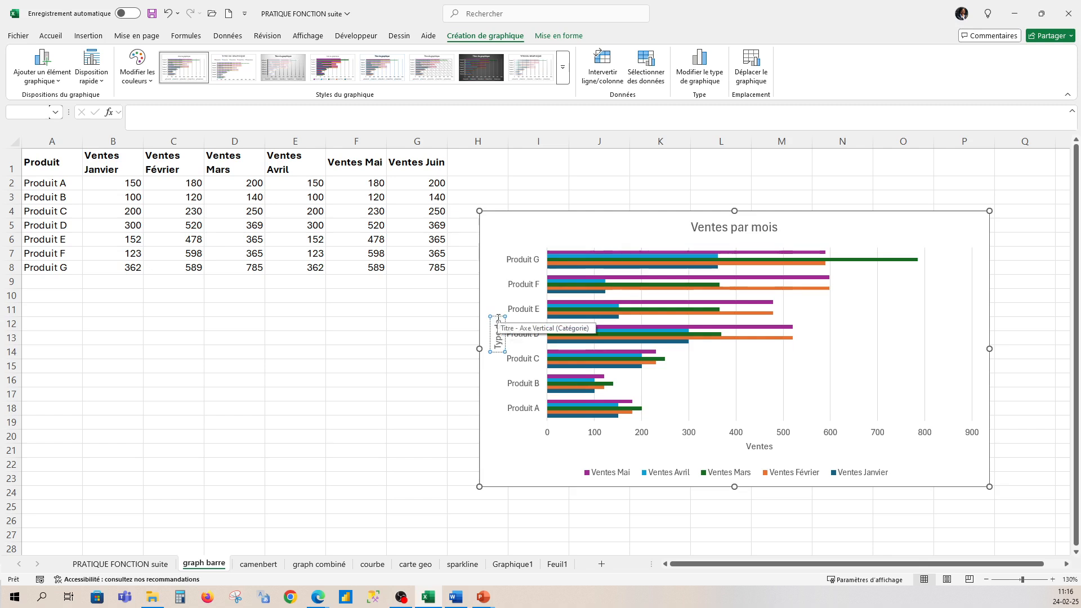
pyautogui.write(' produit')
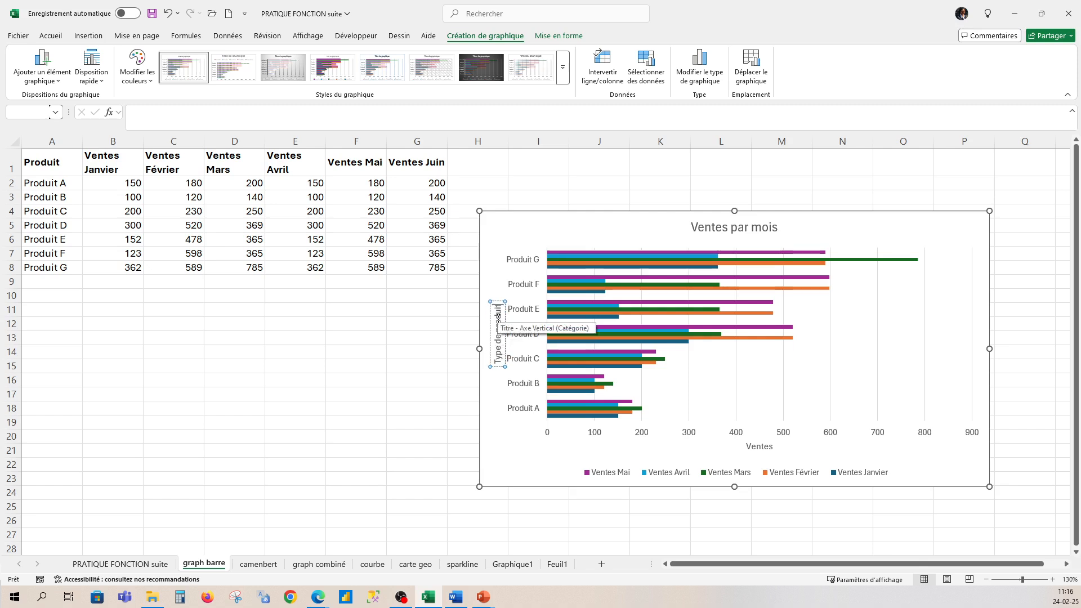
pyautogui.write('s')
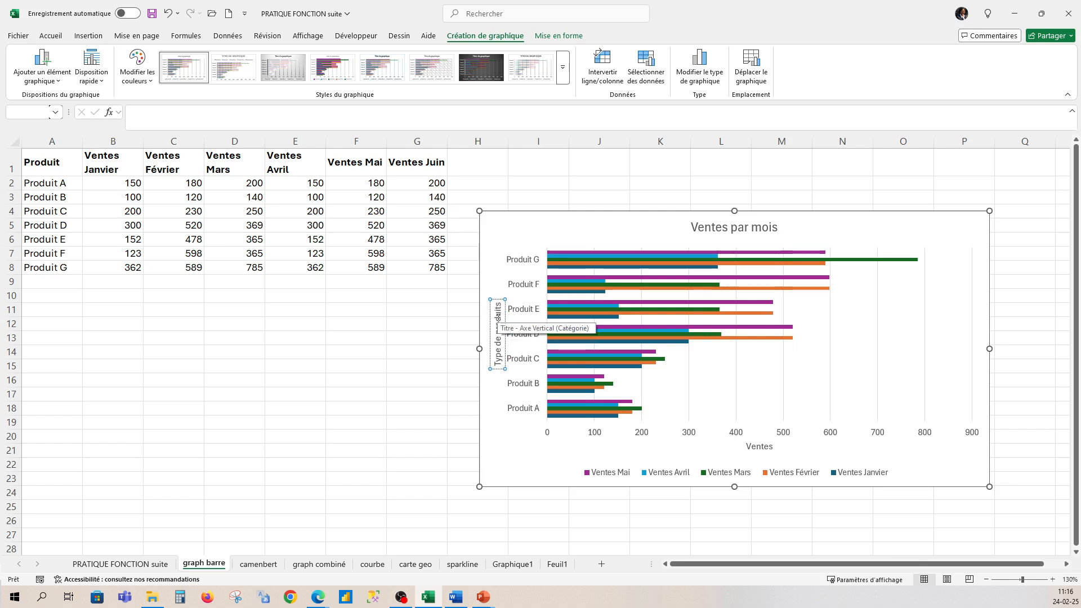
pyautogui.click(506, 441)
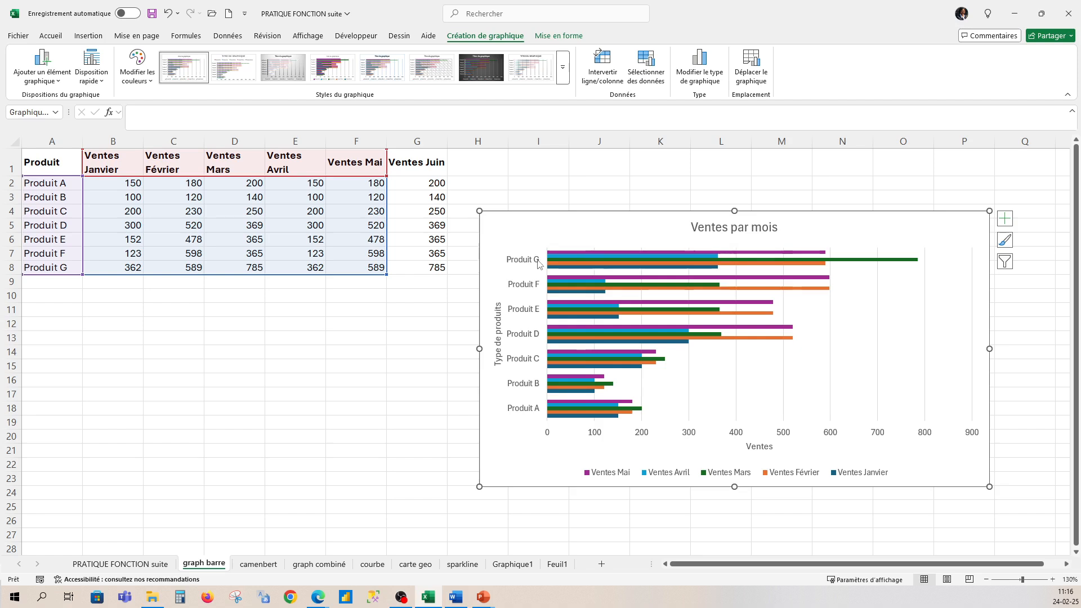
# - Examine the monthly sales values of the Produit G bars in the chart
pyautogui.moveTo(704, 255)
pyautogui.moveTo(755, 262)
pyautogui.moveTo(848, 265)
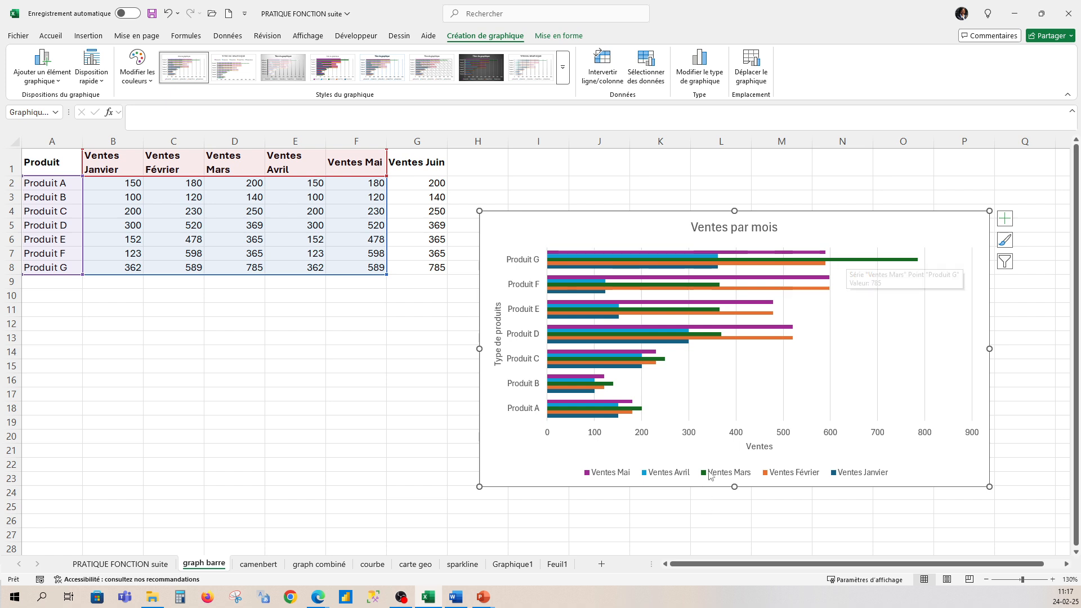
pyautogui.moveTo(890, 262)
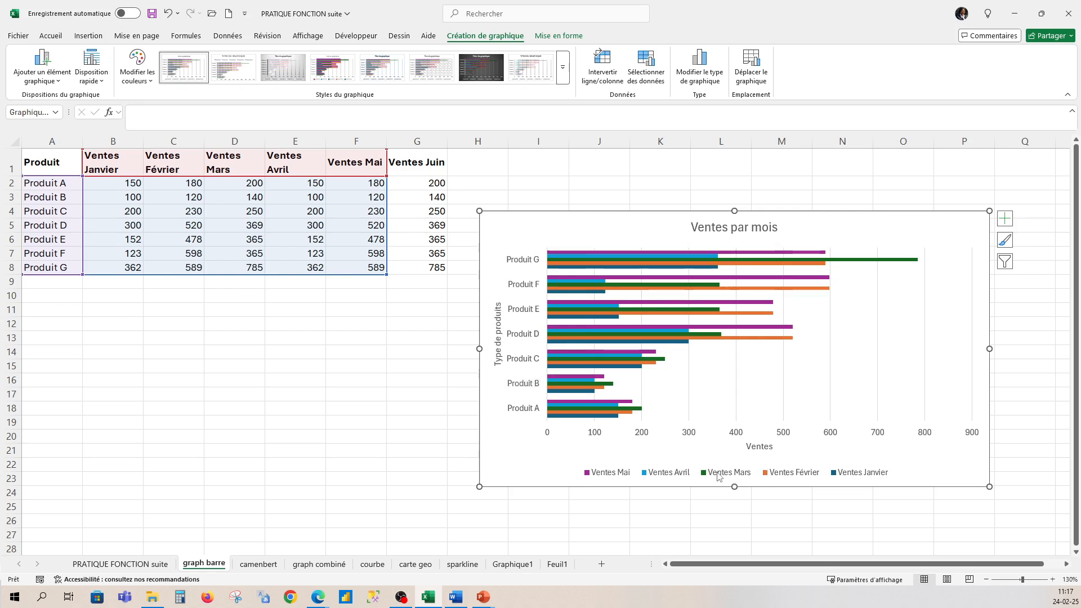
# - Filter the chart's categories to exclude Produit A and Produit B, and apply the filter
pyautogui.click(1006, 262)
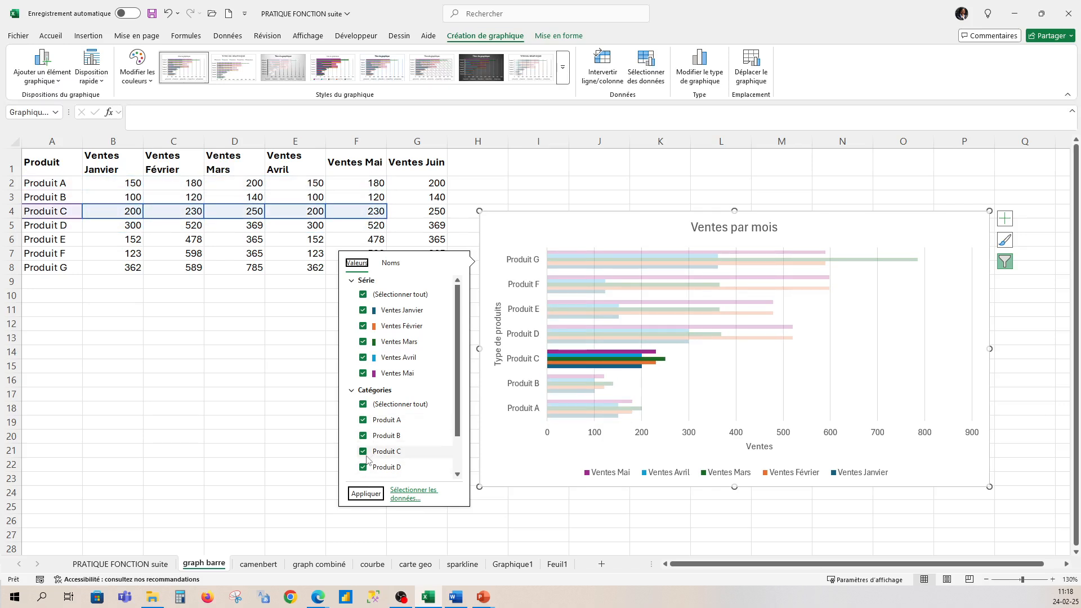
pyautogui.click(363, 421)
pyautogui.click(363, 436)
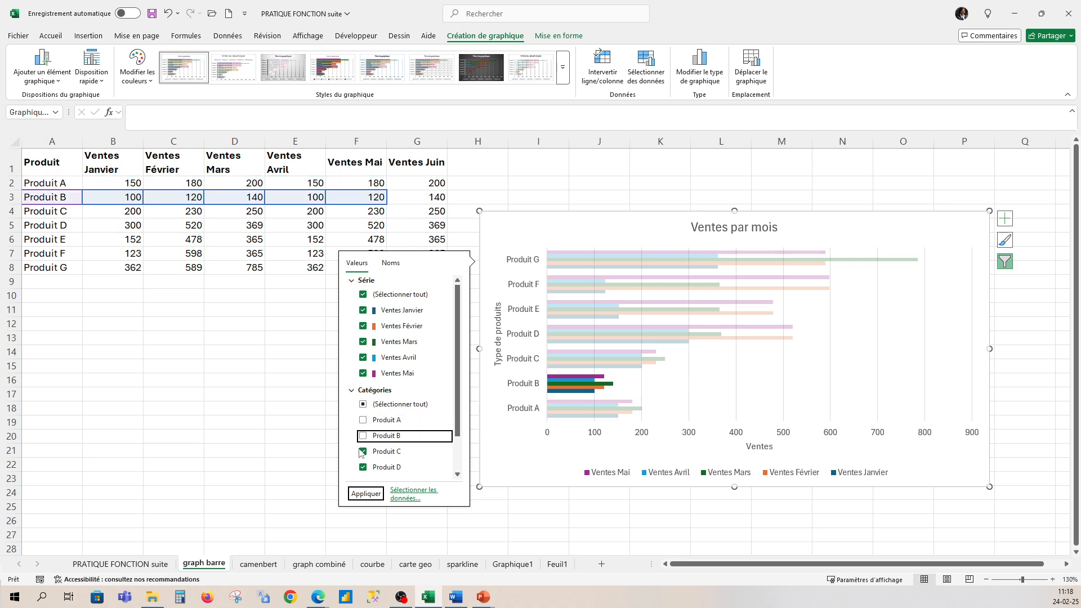
pyautogui.click(367, 495)
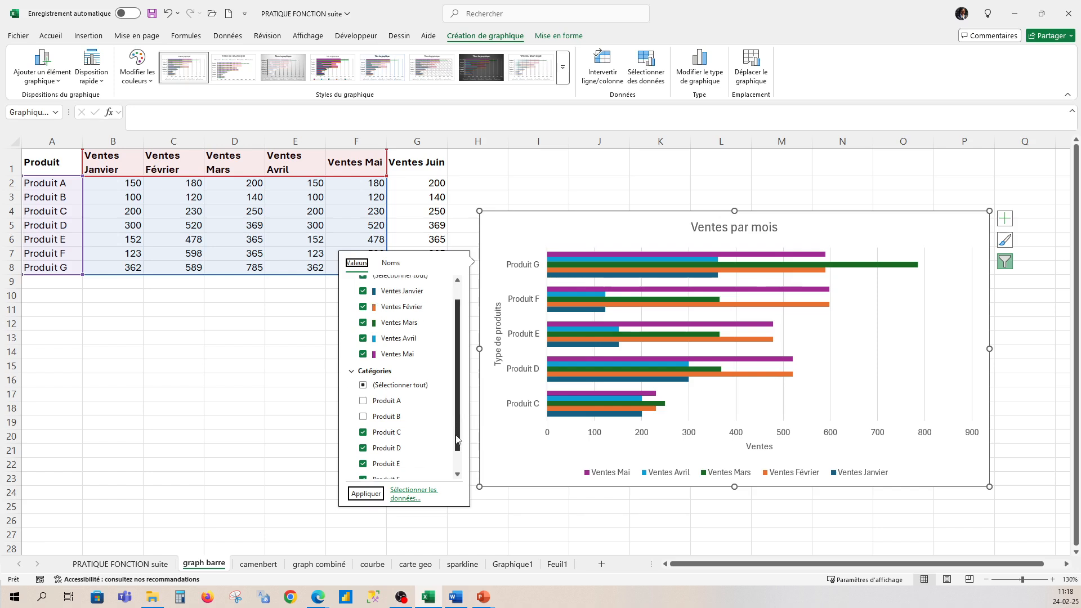
pyautogui.moveTo(458, 419); pyautogui.dragTo(458, 453)
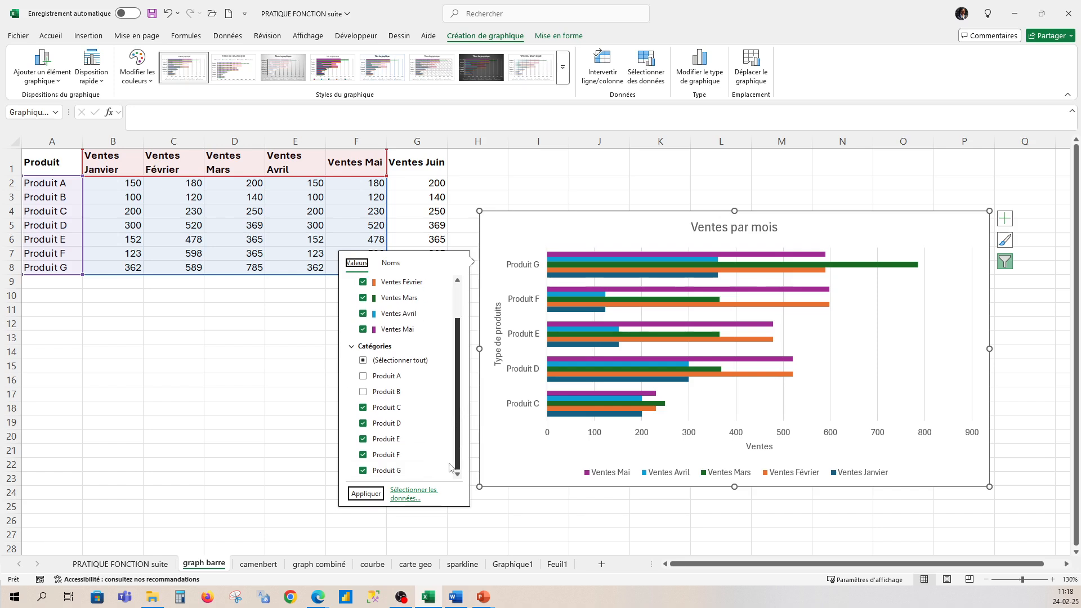
pyautogui.click(1006, 240)
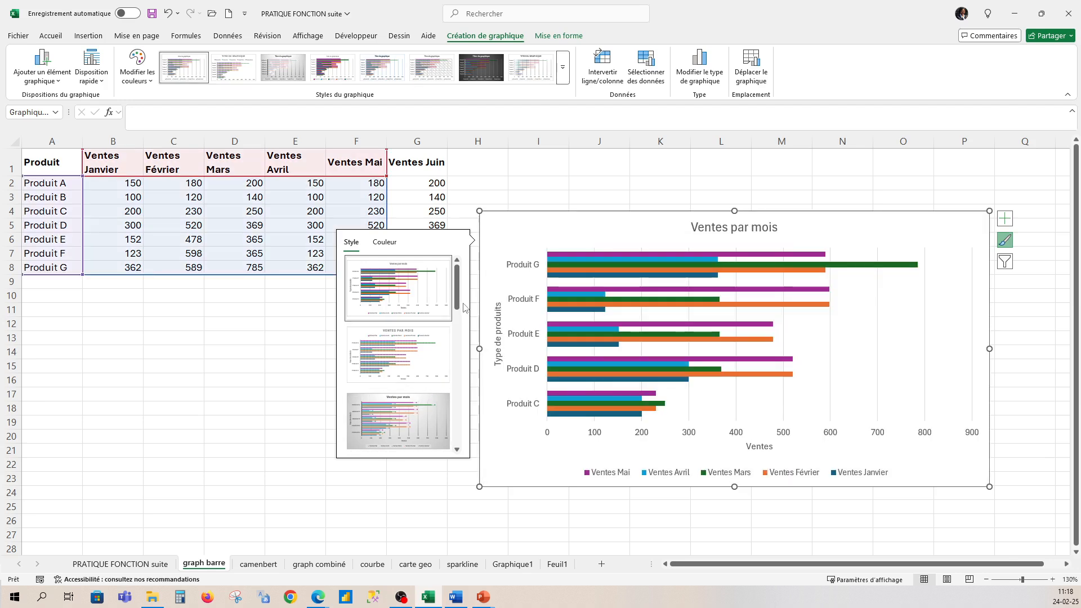
pyautogui.moveTo(459, 302)
pyautogui.mouseDown()
pyautogui.moveTo(459, 339)
pyautogui.moveTo(460, 299)
pyautogui.mouseUp()
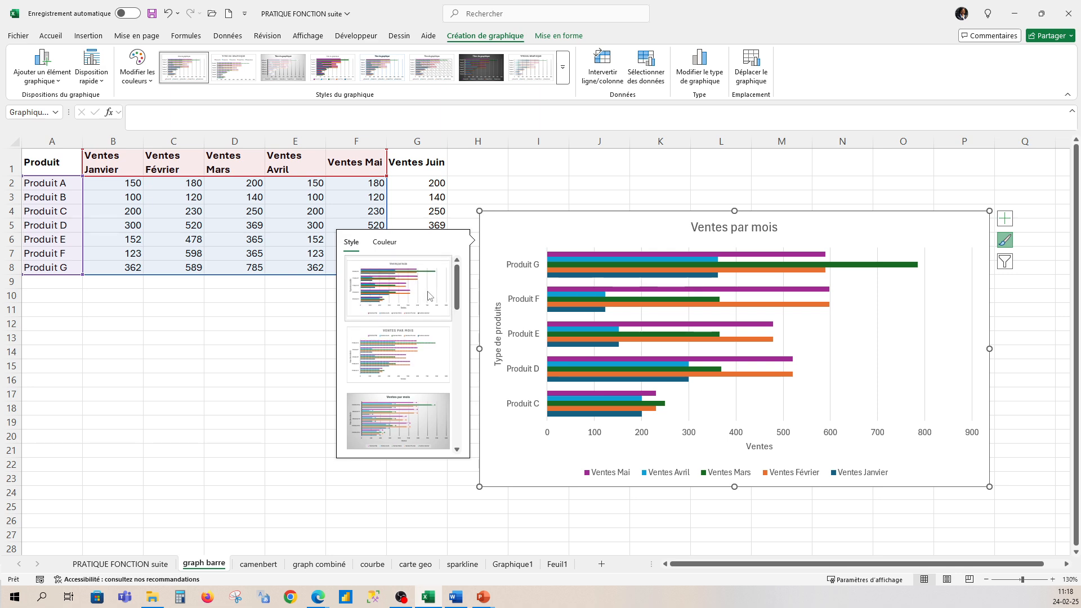
# - Add a data table (Table de données) to the bar chart
pyautogui.click(1009, 225)
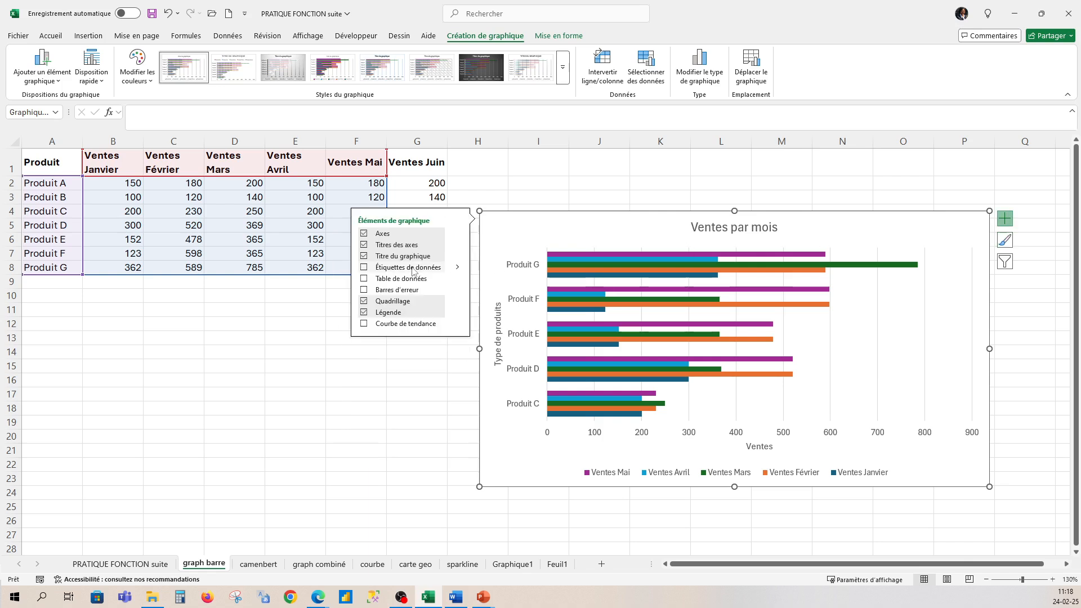
pyautogui.click(364, 280)
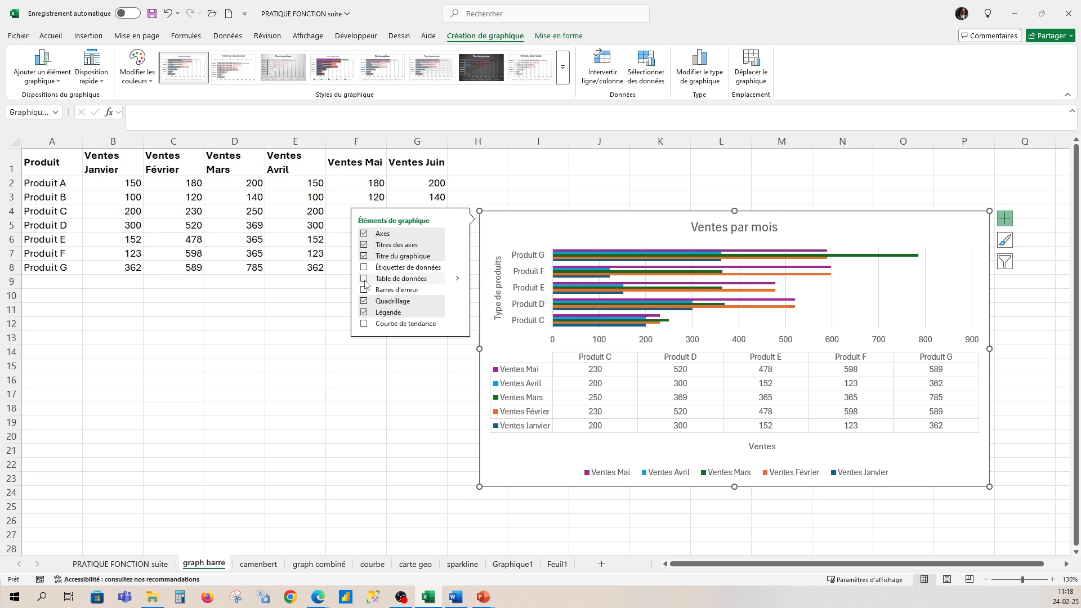
pyautogui.click(365, 279)
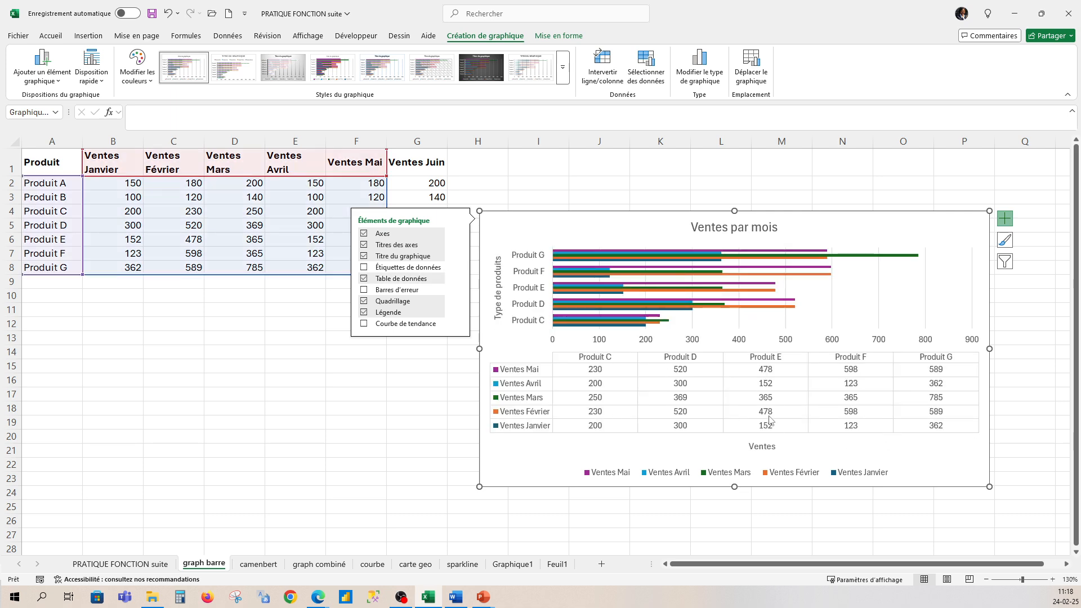
# - Enlarge the chart and move it so it sits beside the sales table, from about row 3 to row 25
pyautogui.moveTo(477, 488); pyautogui.dragTo(429, 520)
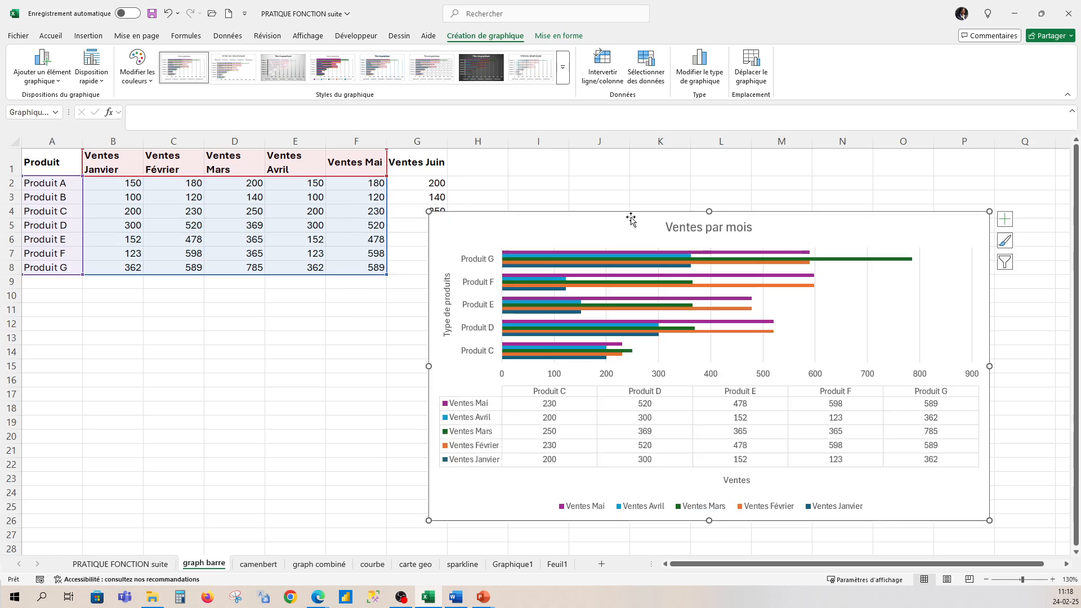
pyautogui.moveTo(630, 218); pyautogui.dragTo(660, 203)
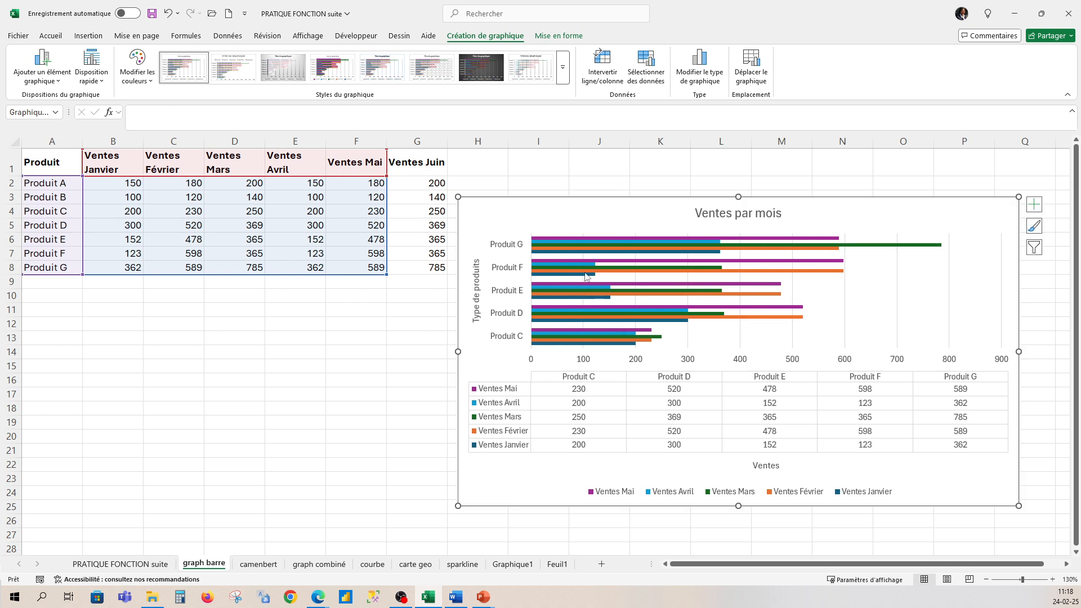
# - Try data labels in place of the bar chart's data table, and restore the data table
pyautogui.click(1034, 205)
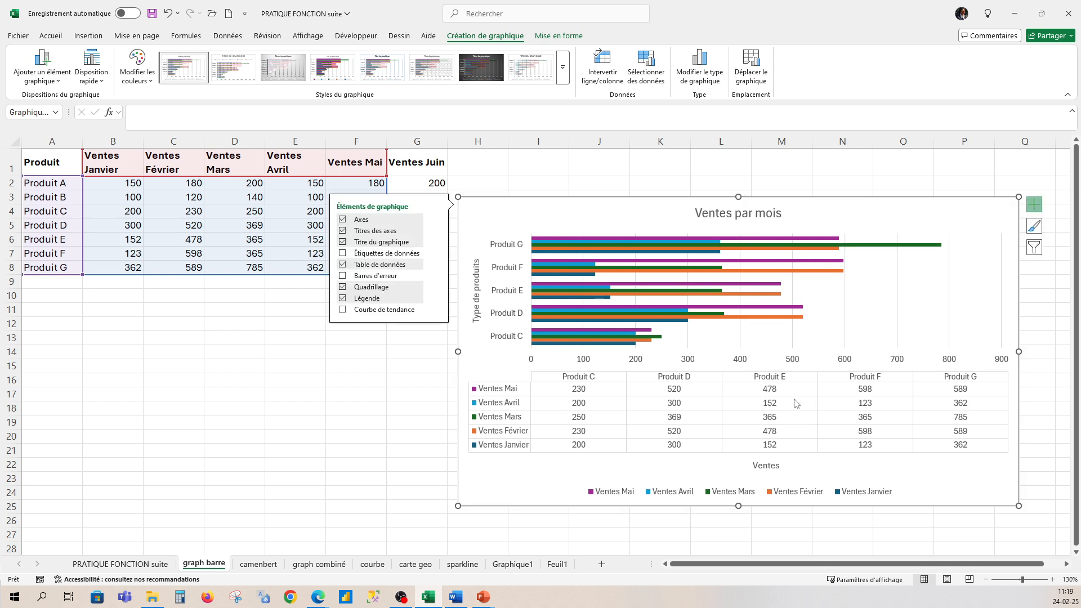
pyautogui.click(343, 264)
pyautogui.click(342, 253)
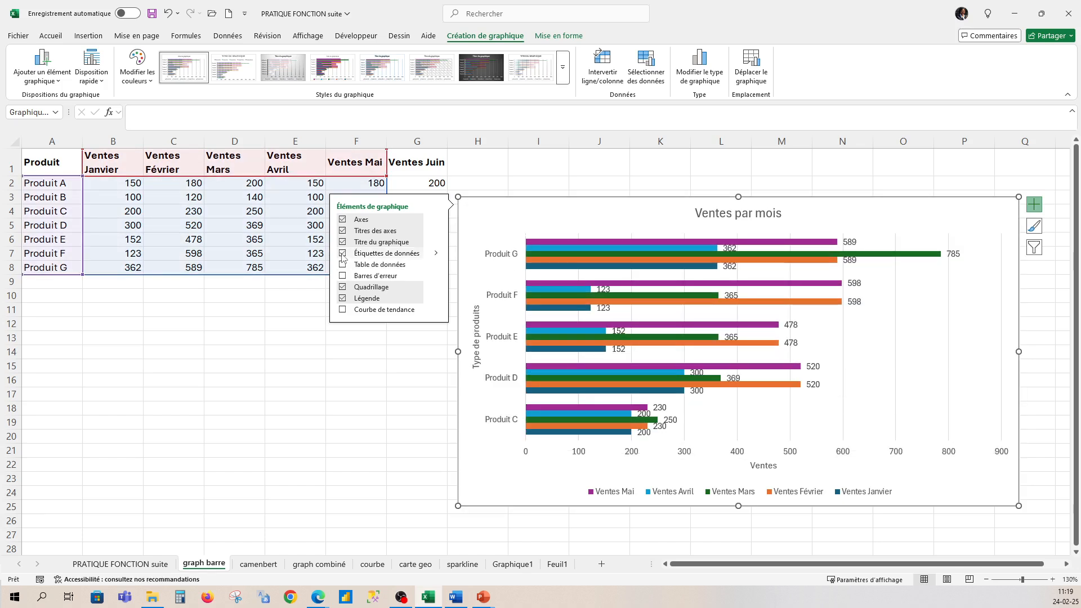
pyautogui.click(343, 253)
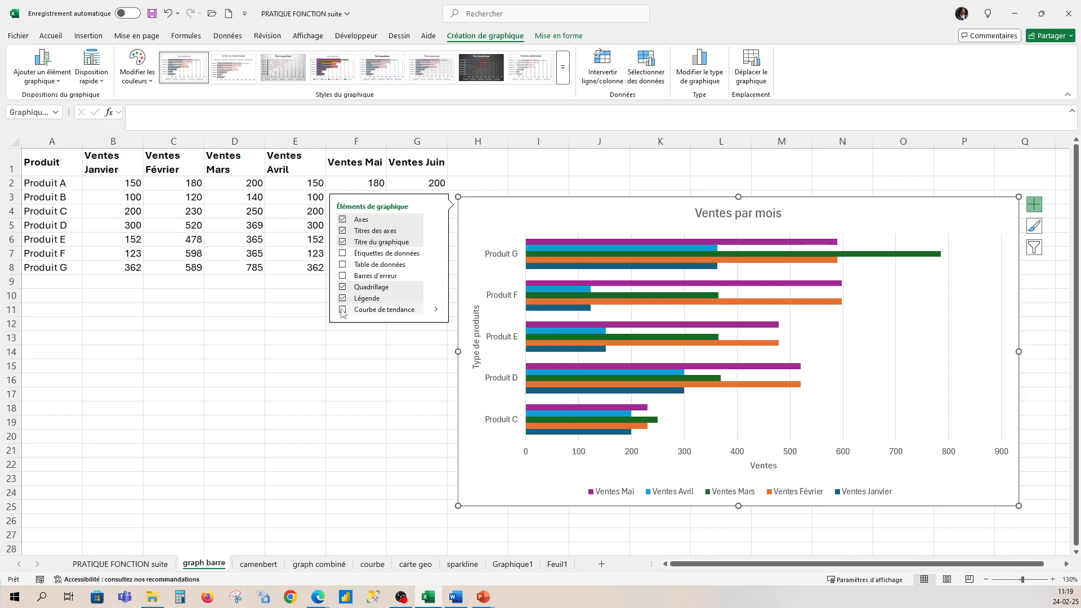
pyautogui.click(343, 265)
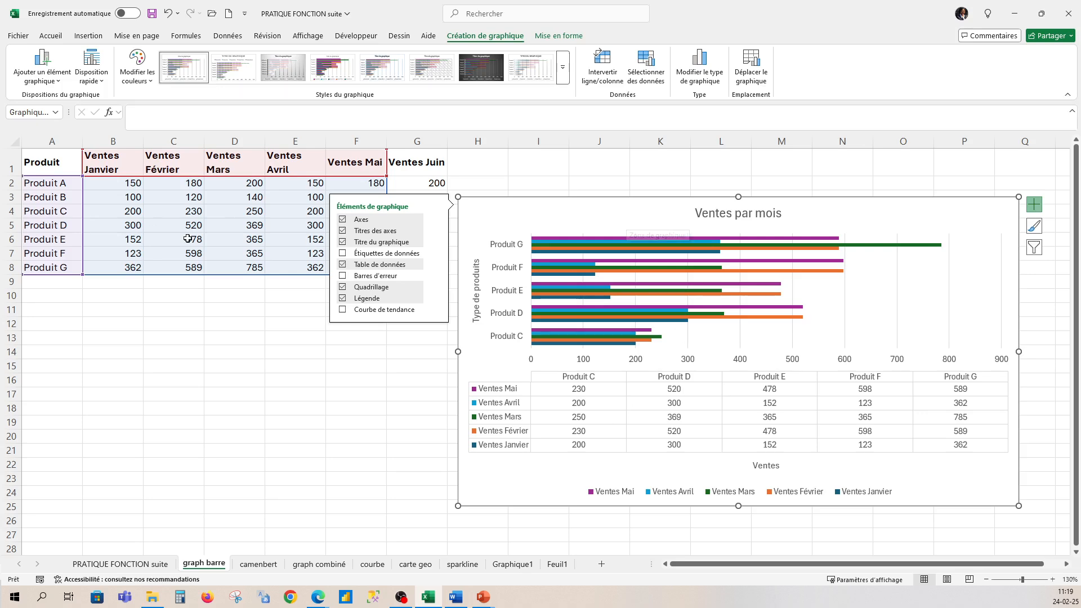
pyautogui.click(405, 383)
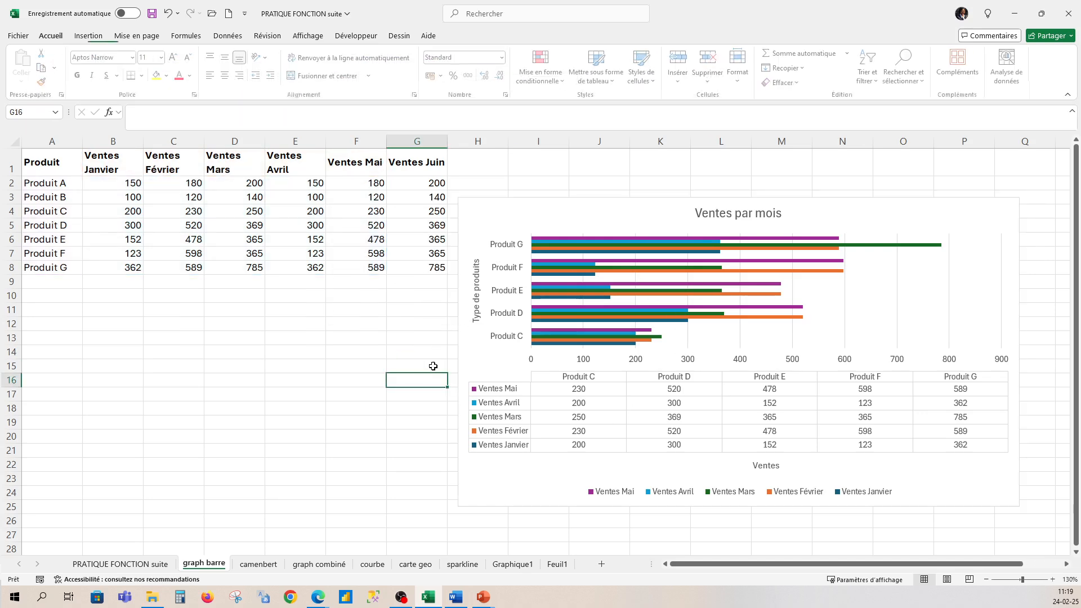
# - In the bar chart's data source, add a new series with cell G1 (Ventes Juin) as its name
pyautogui.click(553, 215)
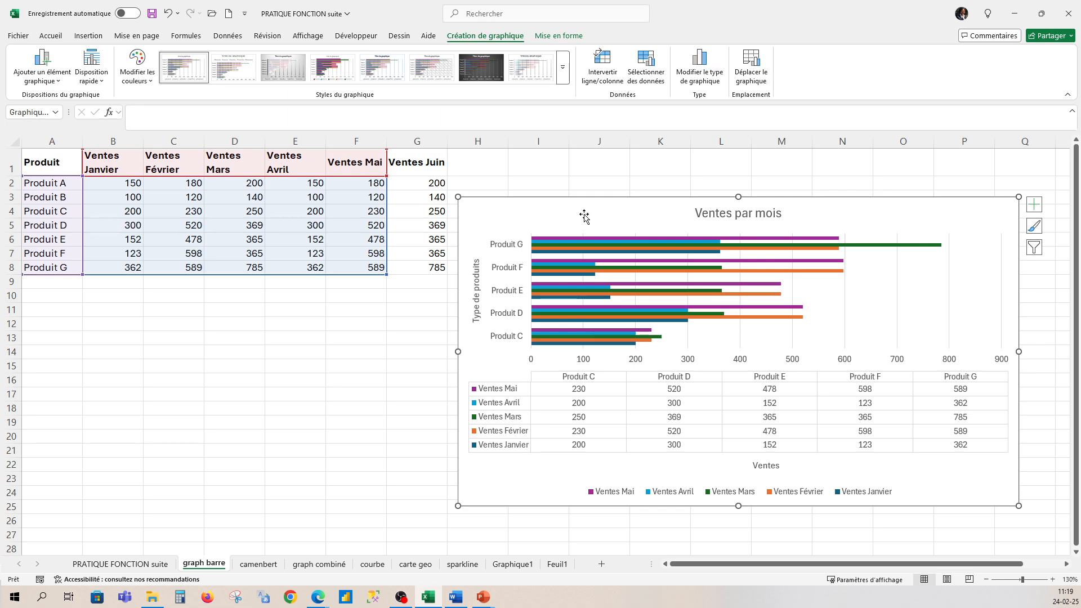
pyautogui.rightClick(584, 214)
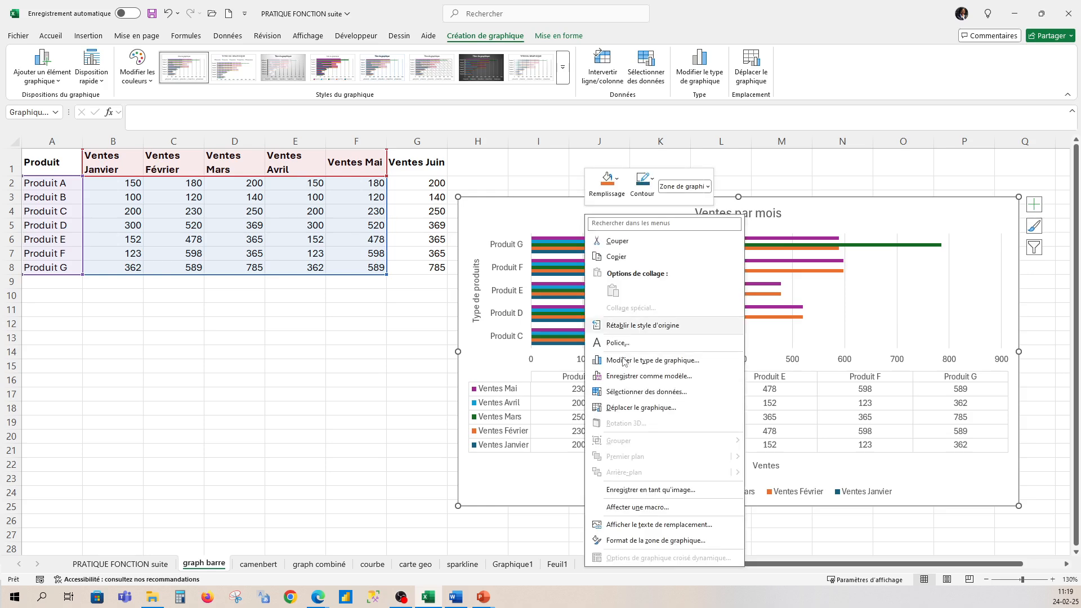
pyautogui.click(647, 393)
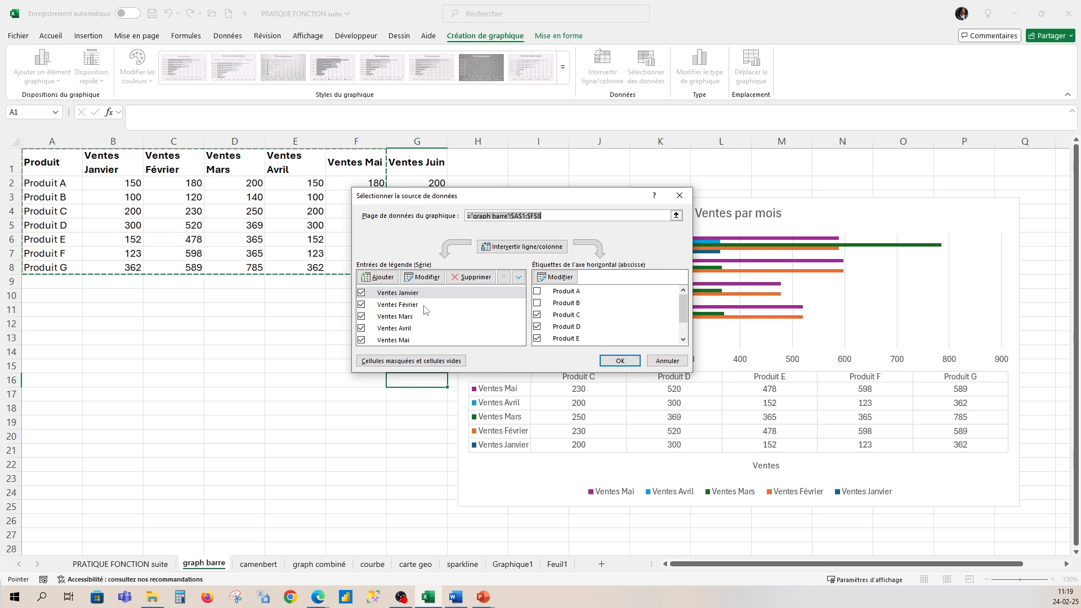
pyautogui.click(378, 277)
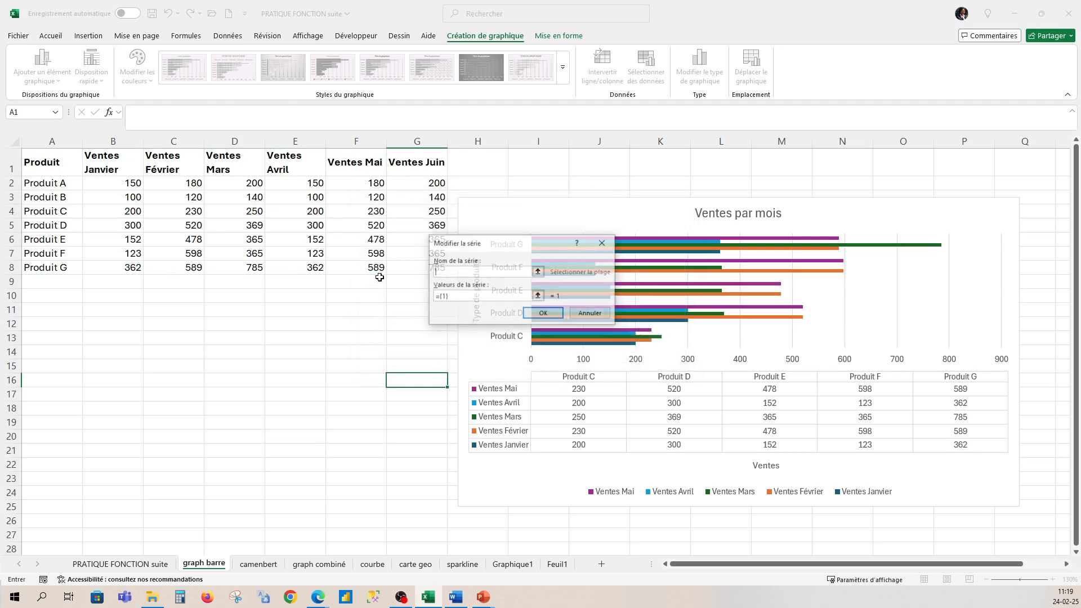
pyautogui.click(408, 164)
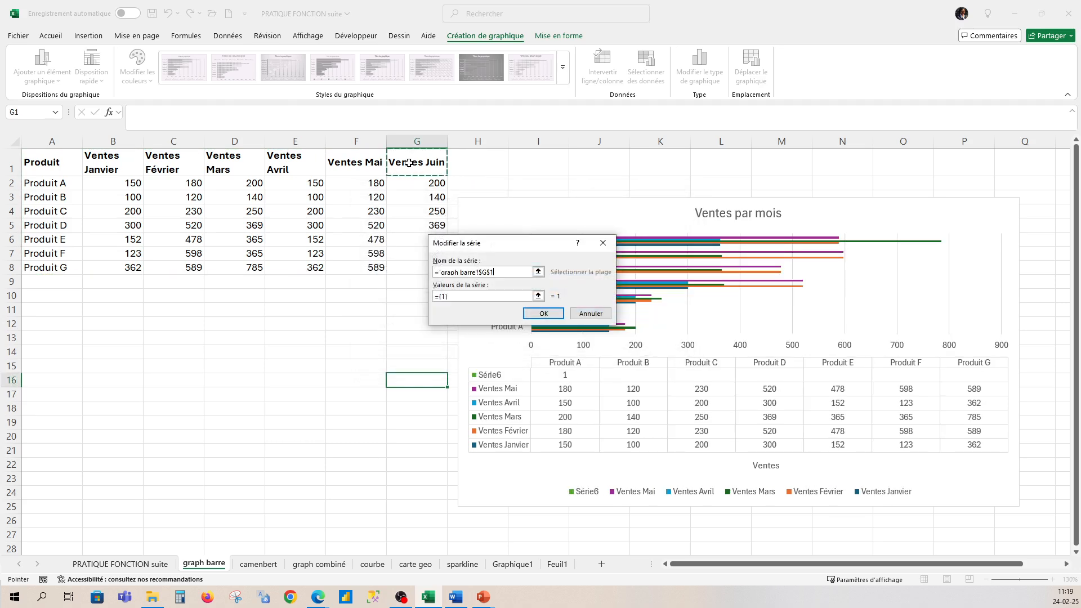
# - Set the new series' values to G2:G8 and confirm the data source changes
pyautogui.click(538, 296)
pyautogui.click(412, 184)
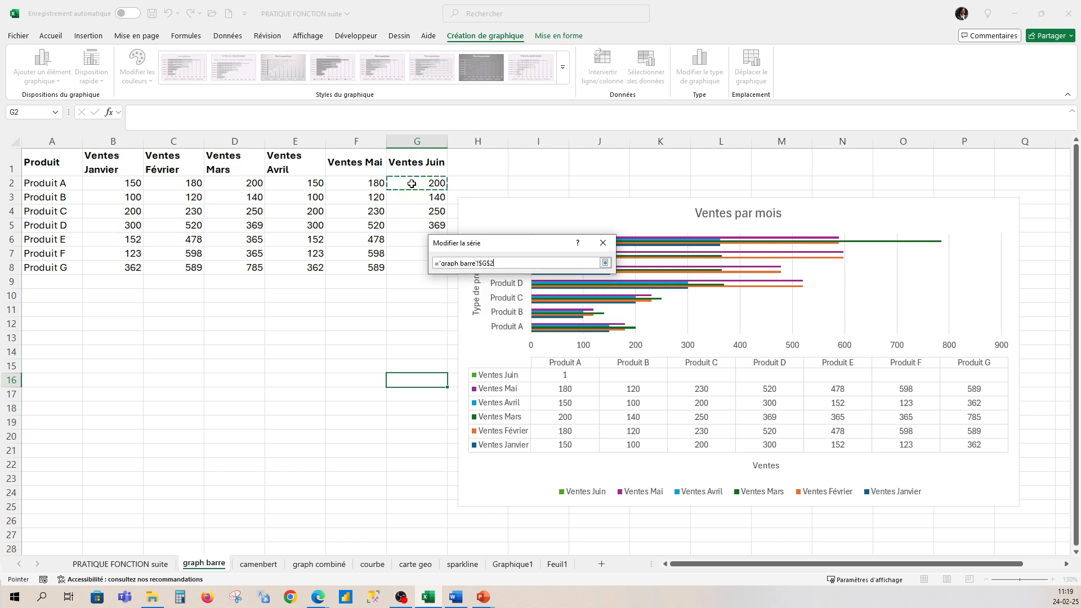
pyautogui.moveTo(412, 184); pyautogui.dragTo(415, 267)
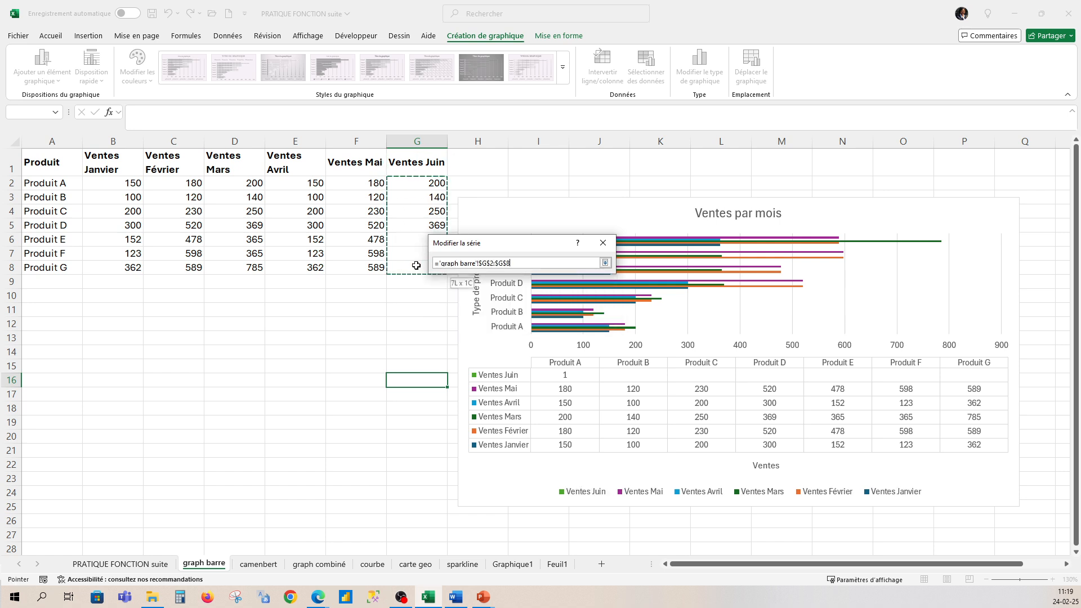
pyautogui.click(604, 262)
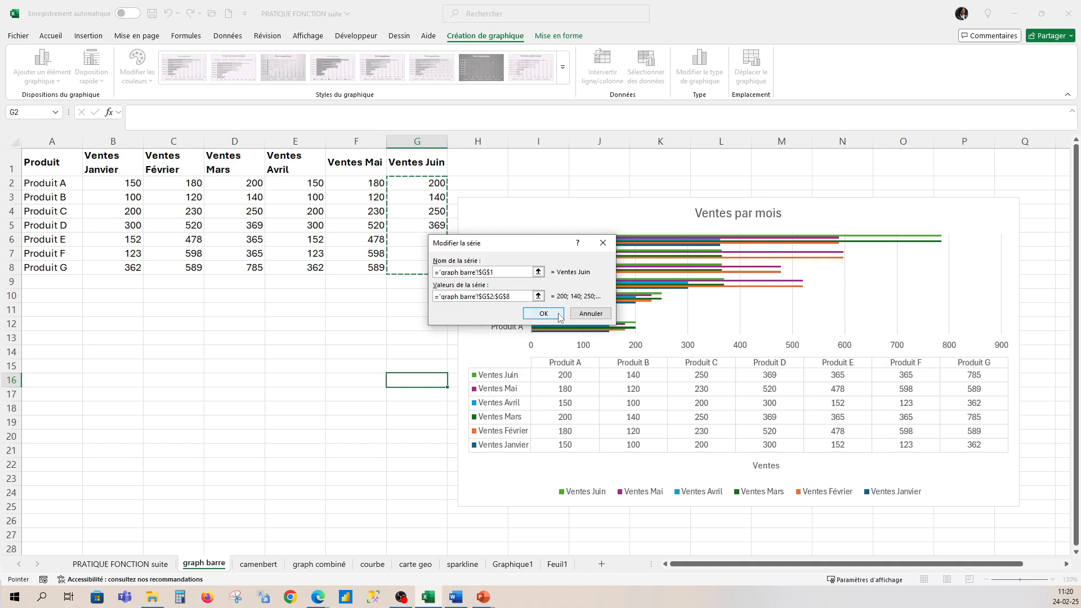
pyautogui.click(543, 314)
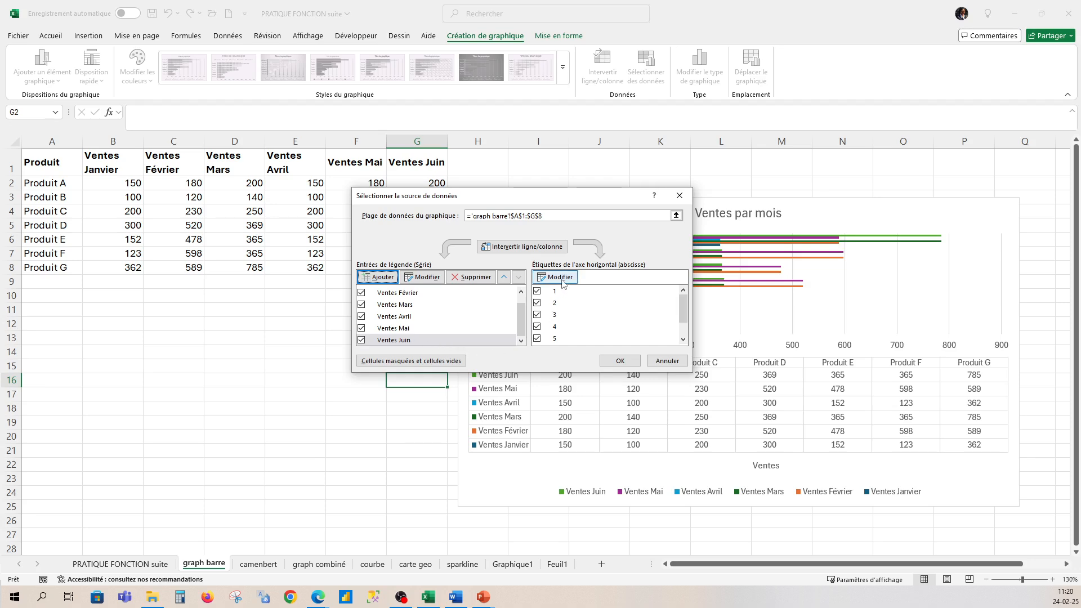
pyautogui.click(617, 361)
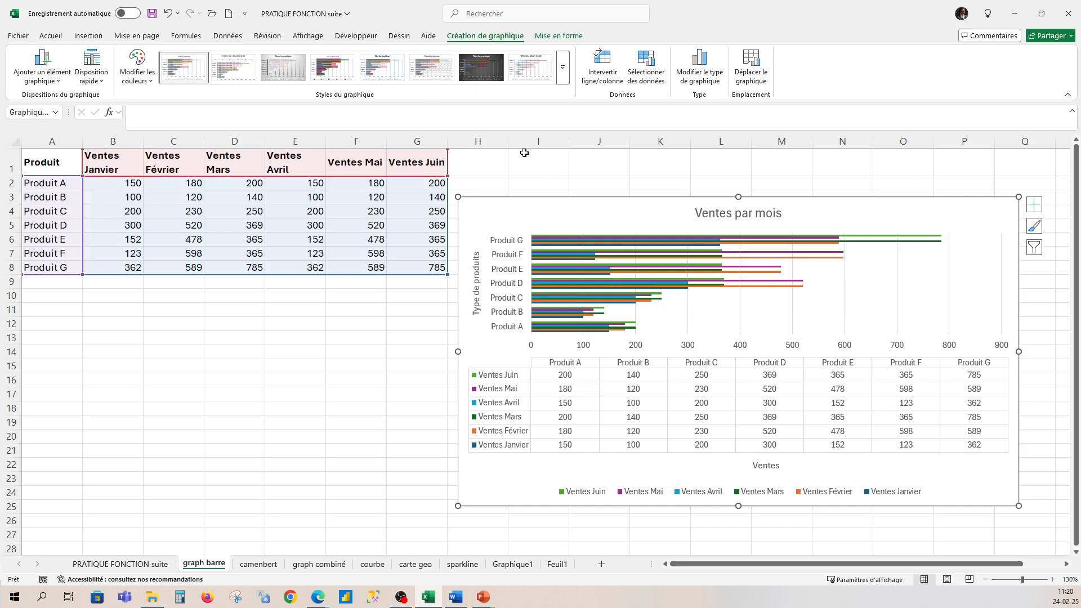
# - Try swapping the bar chart's rows and columns, swap them back, and view the available chart types without changing the type
pyautogui.click(605, 70)
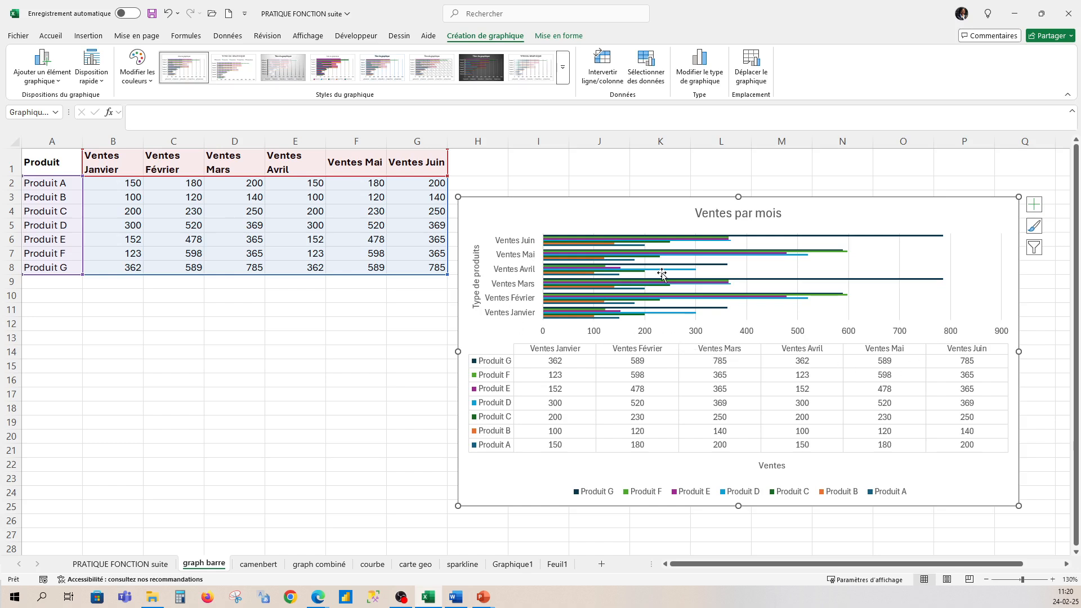
pyautogui.click(611, 74)
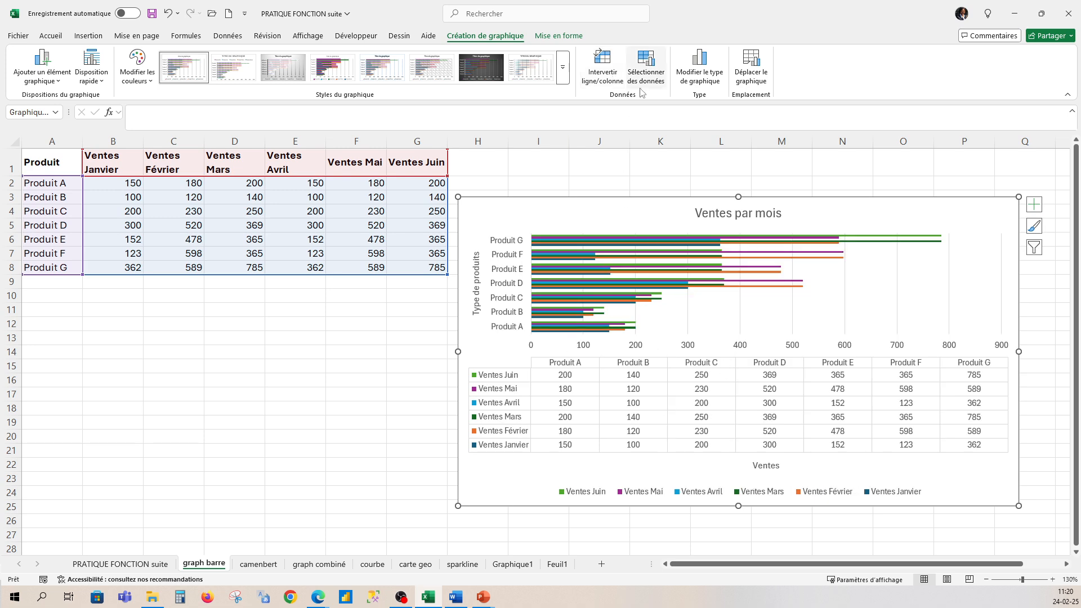
pyautogui.click(718, 83)
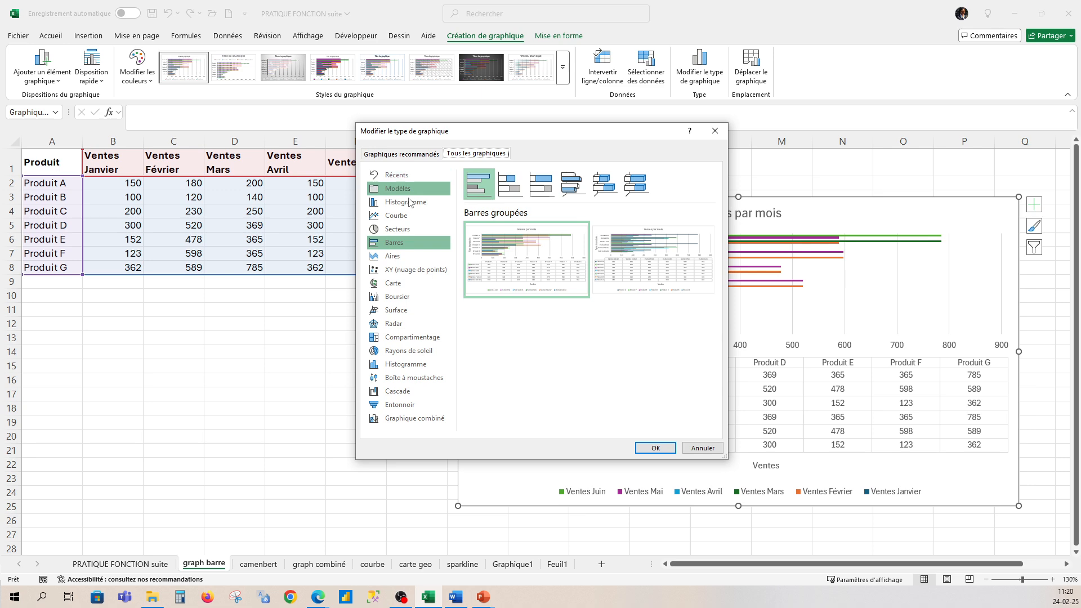
pyautogui.click(724, 128)
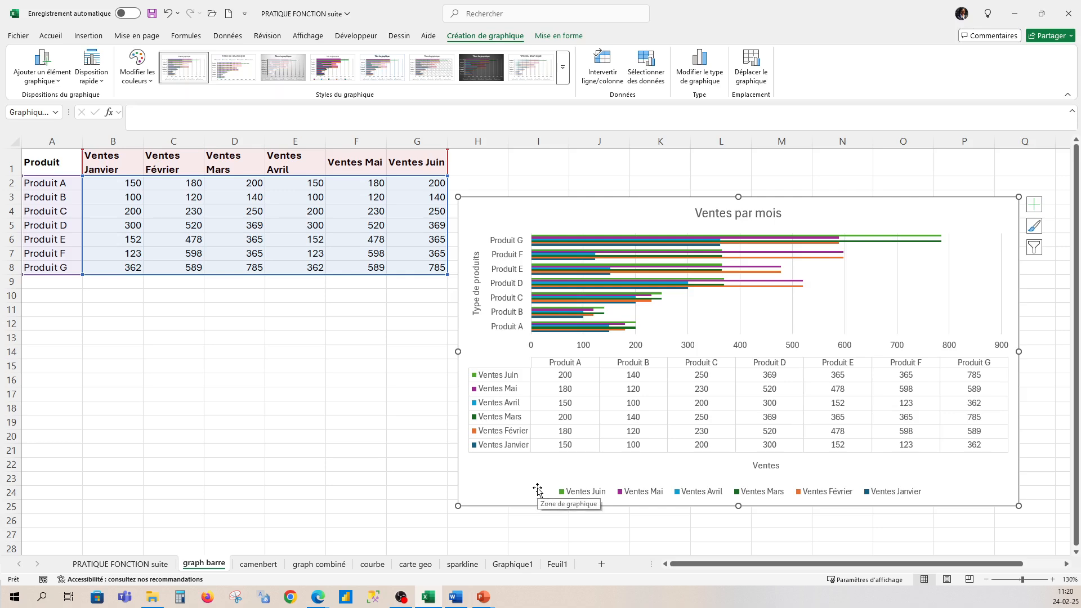
# - On the camenbert sheet, insert a 2-D pie chart from A1:B5 and enlarge it beside the table, spanning about G1 to M19
pyautogui.click(259, 564)
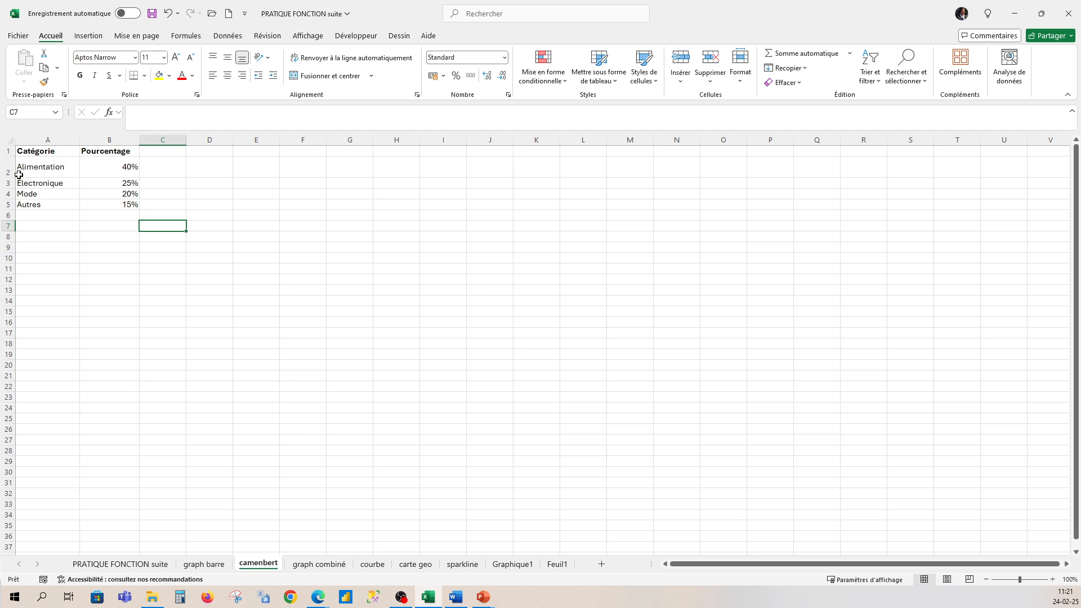
pyautogui.moveTo(33, 152); pyautogui.dragTo(107, 207)
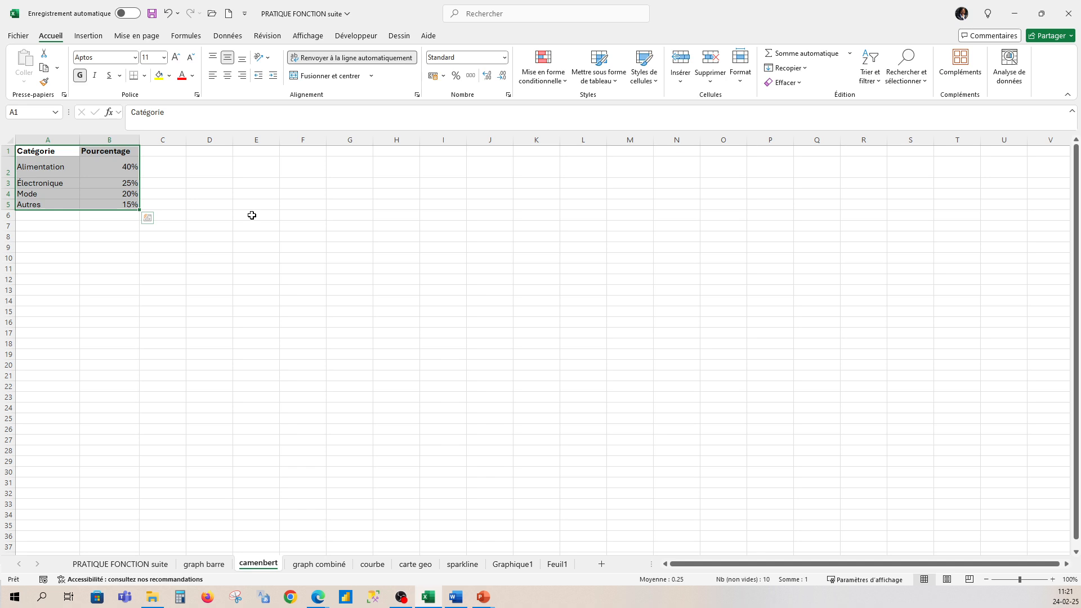
pyautogui.click(88, 36)
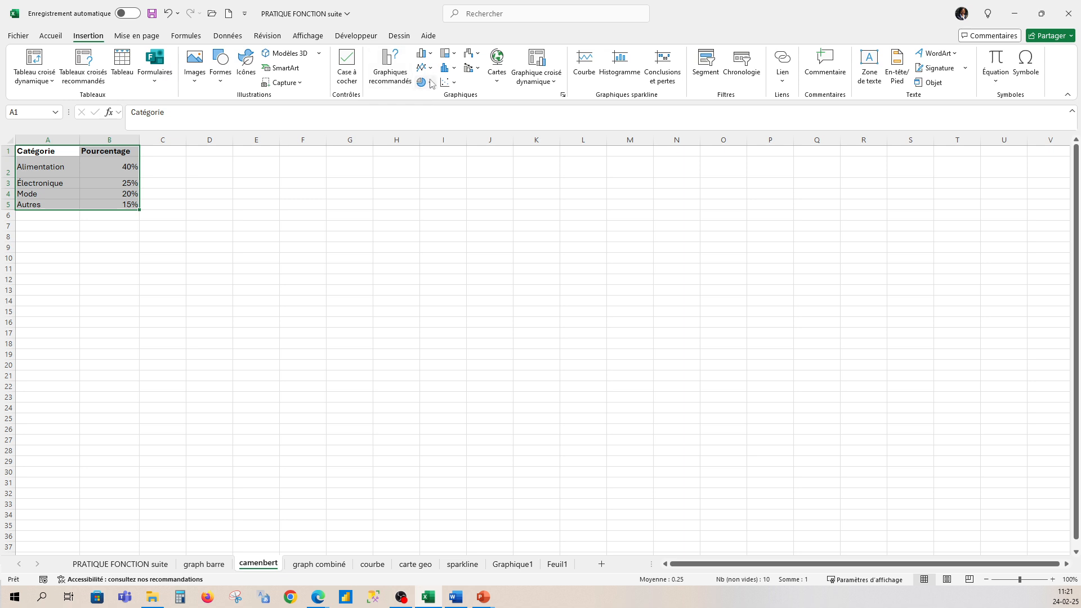
pyautogui.click(428, 82)
pyautogui.click(429, 122)
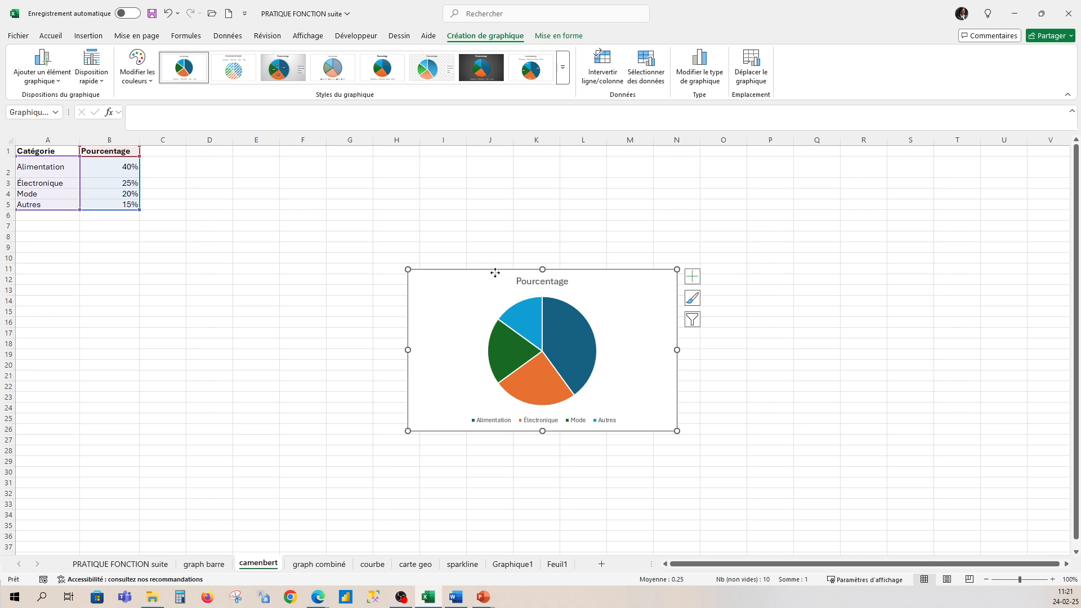
pyautogui.moveTo(495, 273); pyautogui.dragTo(413, 146)
pyautogui.moveTo(595, 308); pyautogui.dragTo(674, 357)
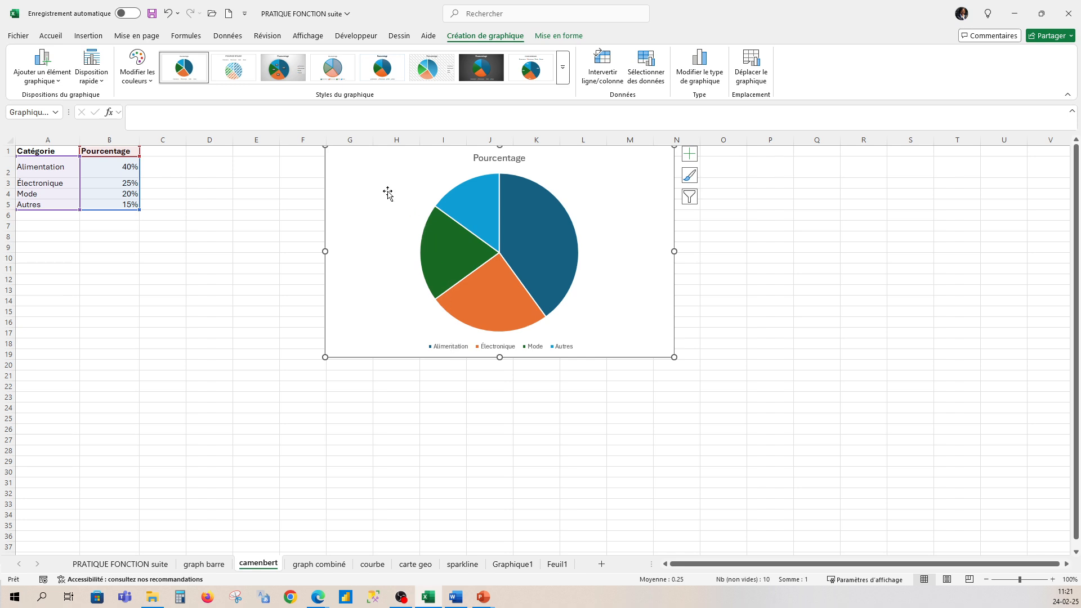
# - Add data labels to the pie chart in the data callout style (Légende de données)
pyautogui.click(690, 155)
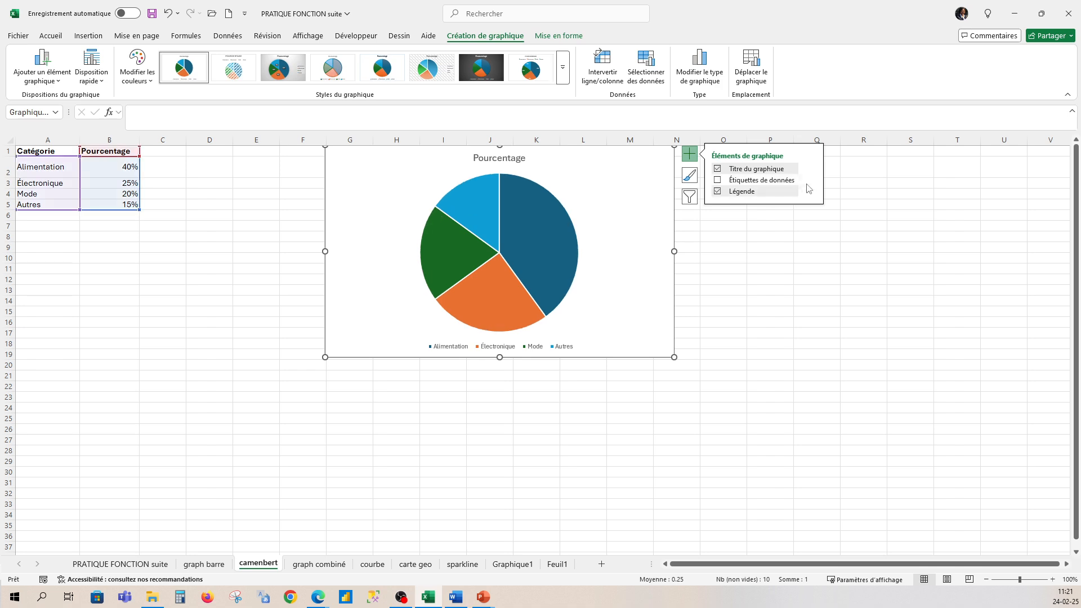
pyautogui.click(718, 180)
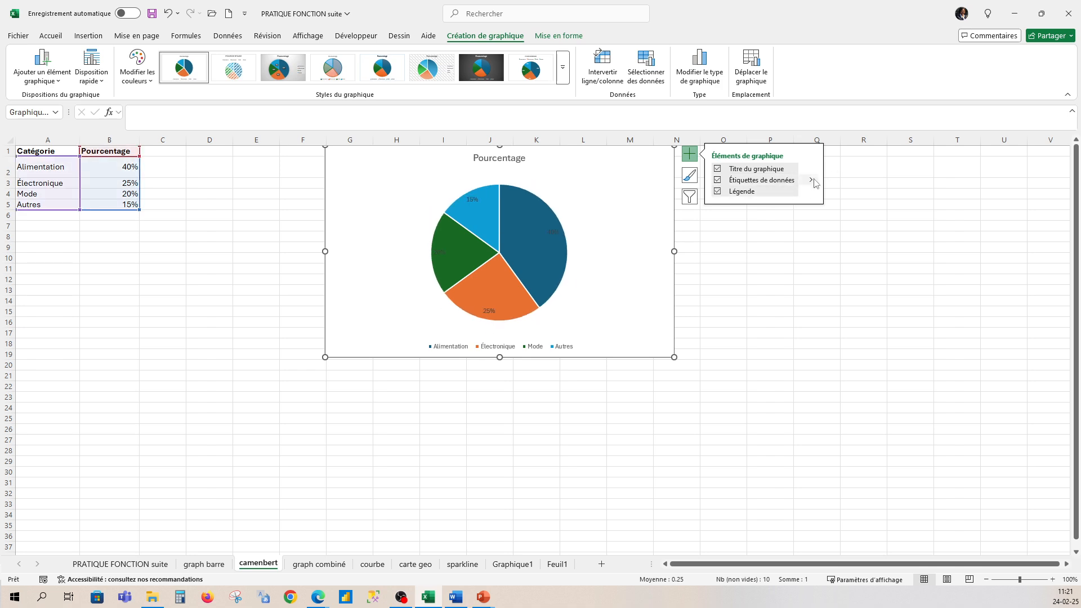
pyautogui.click(811, 180)
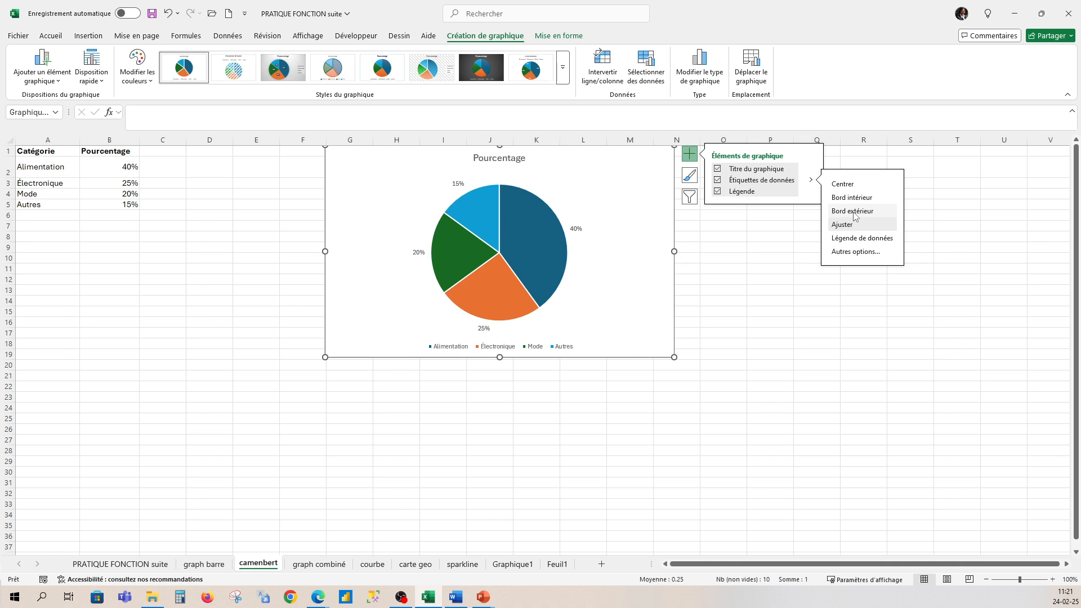
pyautogui.click(860, 241)
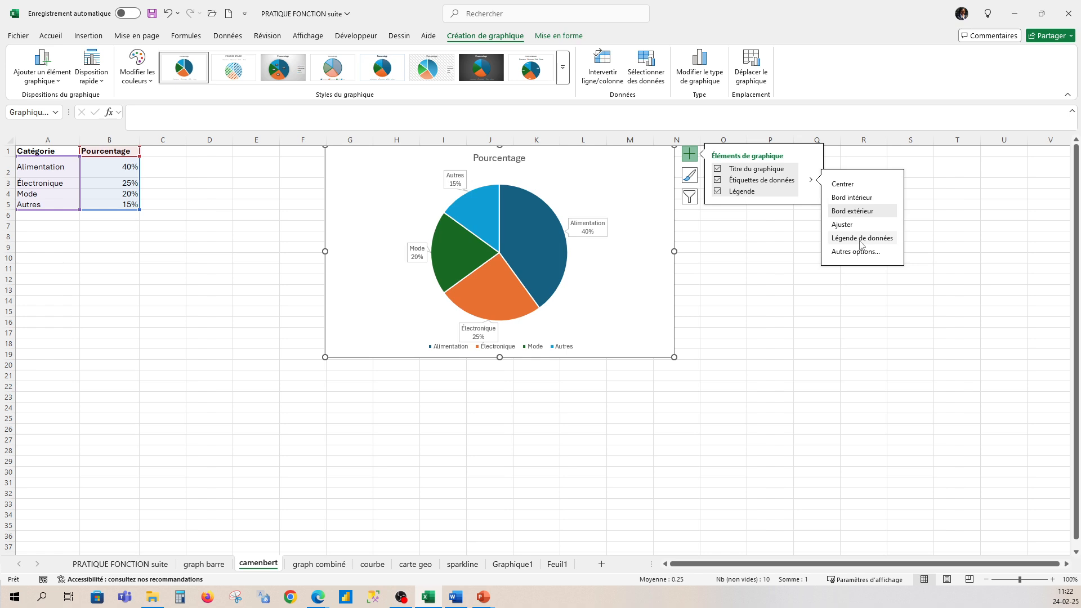
pyautogui.click(730, 341)
pyautogui.click(597, 319)
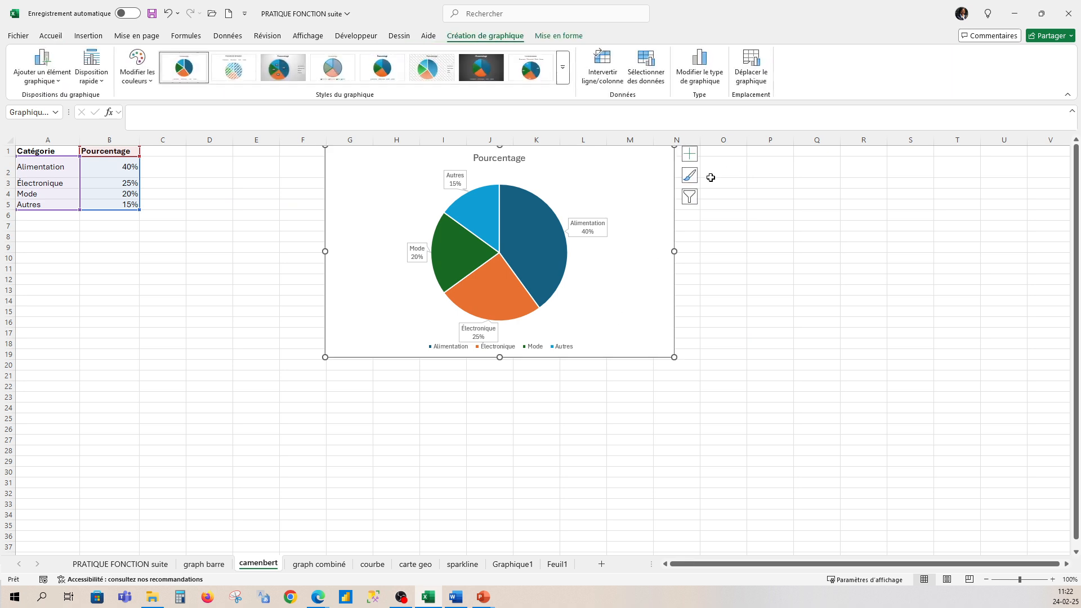
# - Remove the pie chart's legend, and enlarge and move the chart so it spans about rows 3 to 28
pyautogui.click(689, 154)
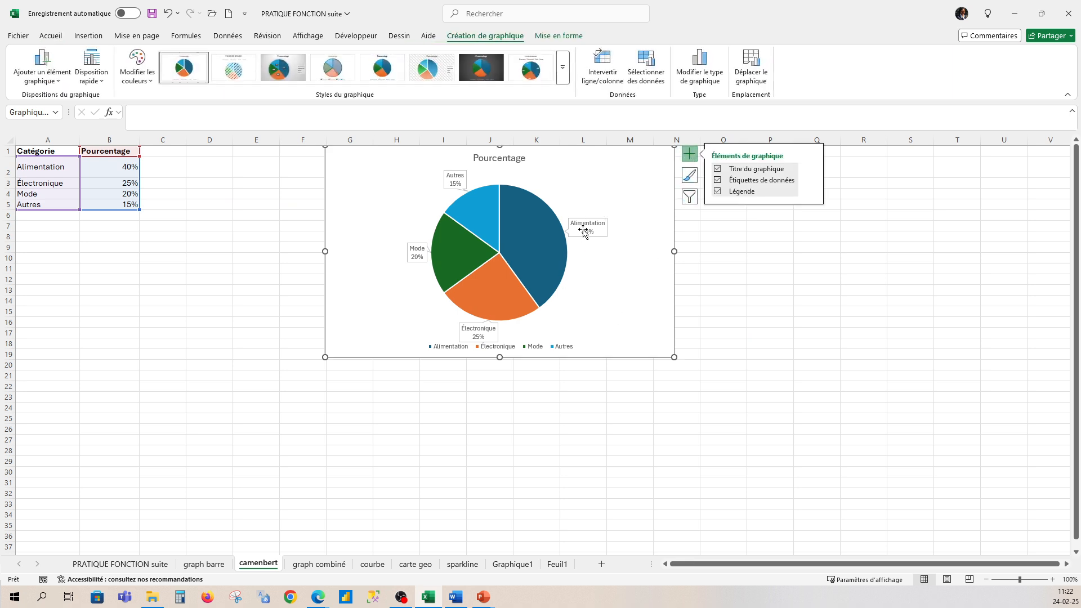
pyautogui.click(717, 191)
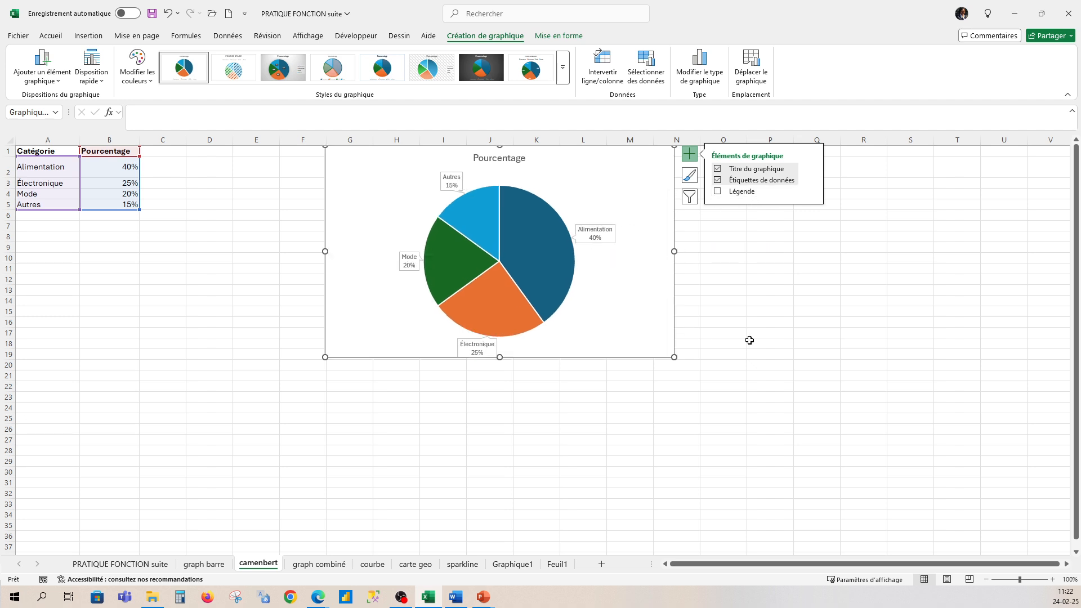
pyautogui.moveTo(674, 356); pyautogui.dragTo(745, 419)
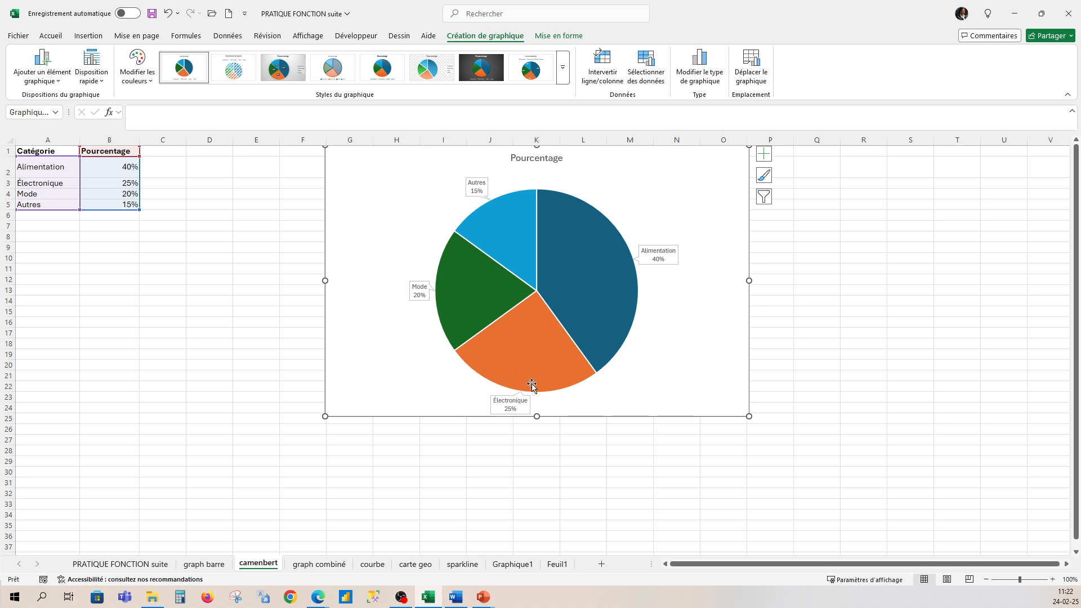
pyautogui.moveTo(619, 417); pyautogui.dragTo(613, 453)
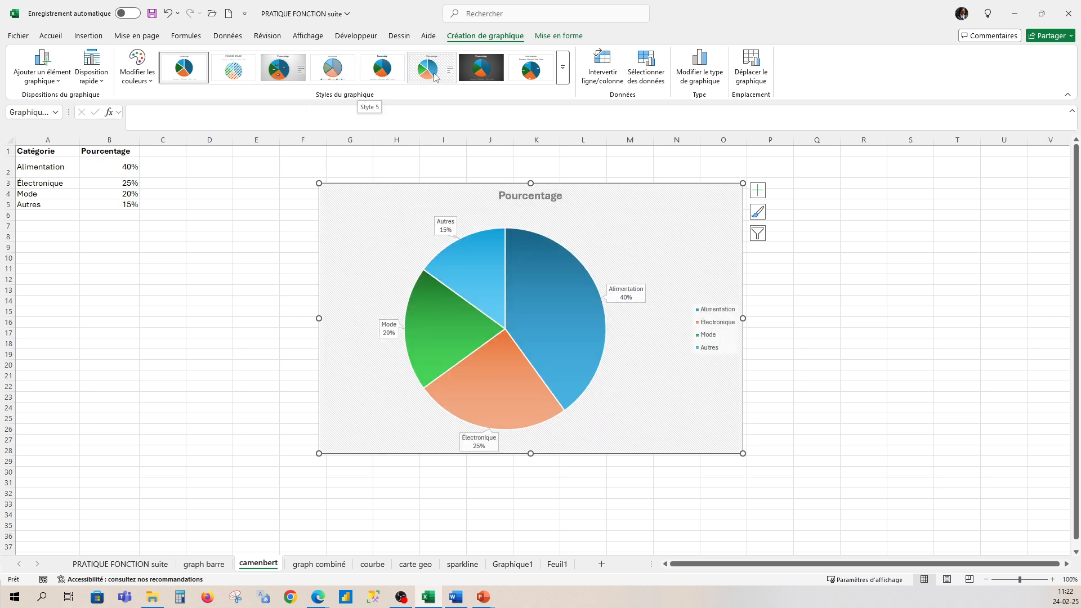
# - Apply the eighth chart style, with an uppercase title and the legend above the pie, and expand the full style gallery
pyautogui.click(530, 74)
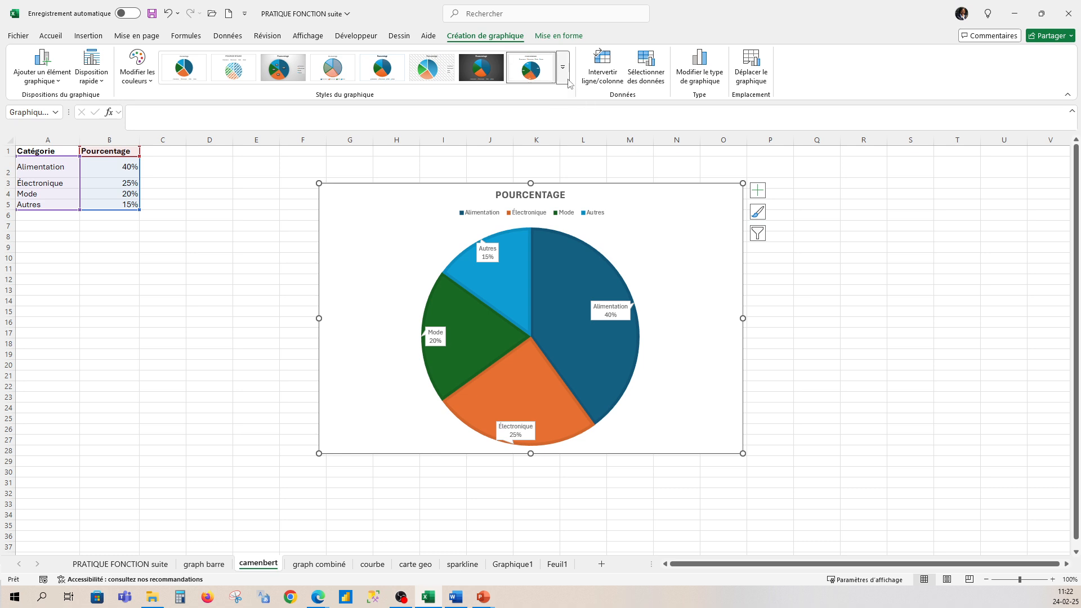
pyautogui.click(567, 81)
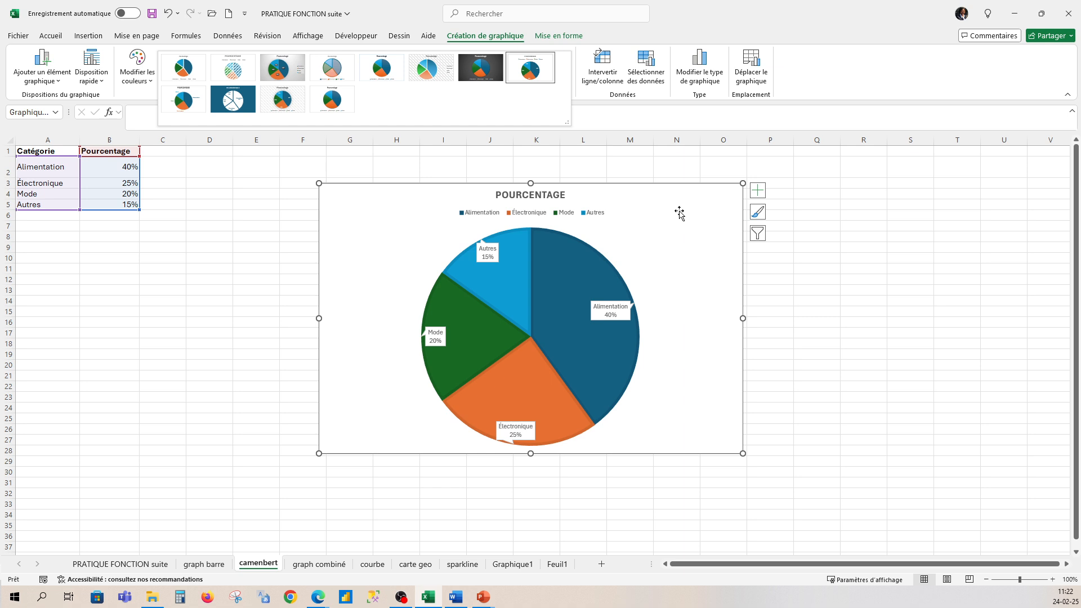
# - Apply the sixth chart style to the pie chart, with gradient slices, a hatched background and the legend beside the pie
pyautogui.click(442, 75)
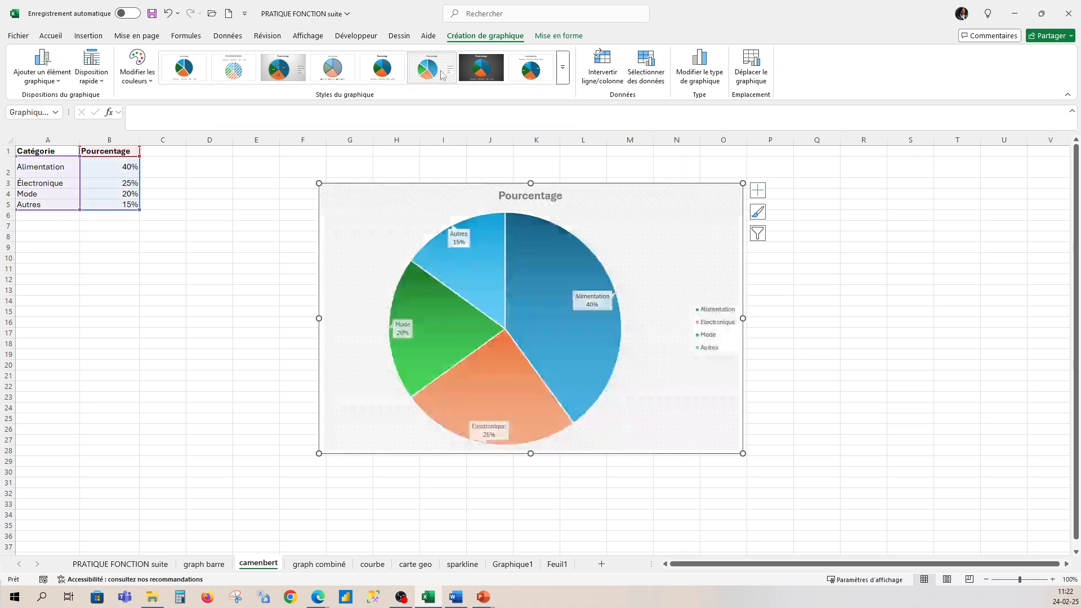
pyautogui.click(813, 260)
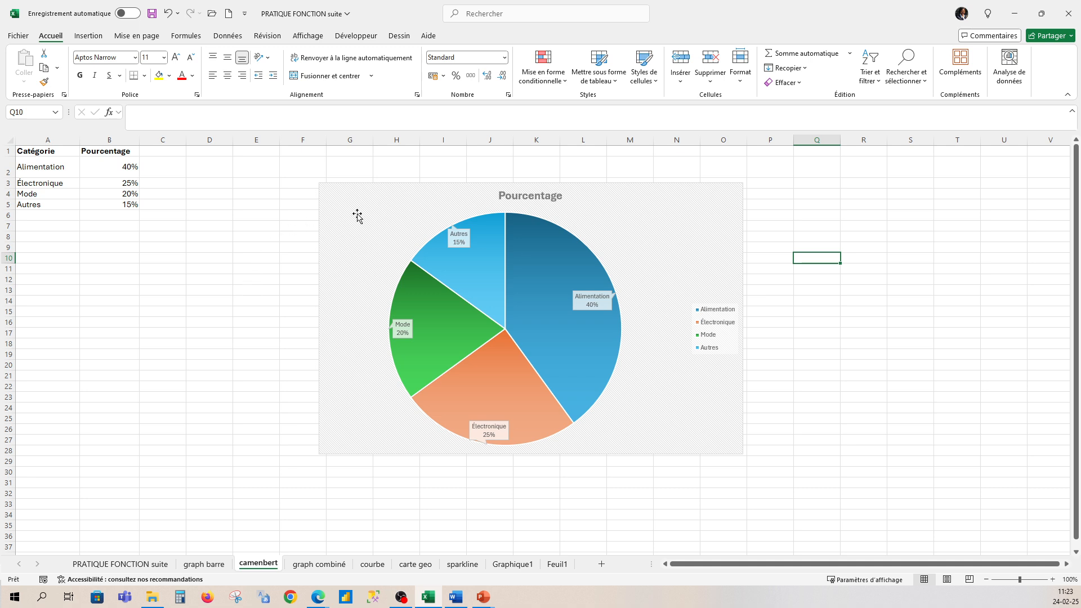
# - Change the pie chart's type to a doughnut (Anneau)
pyautogui.click(634, 225)
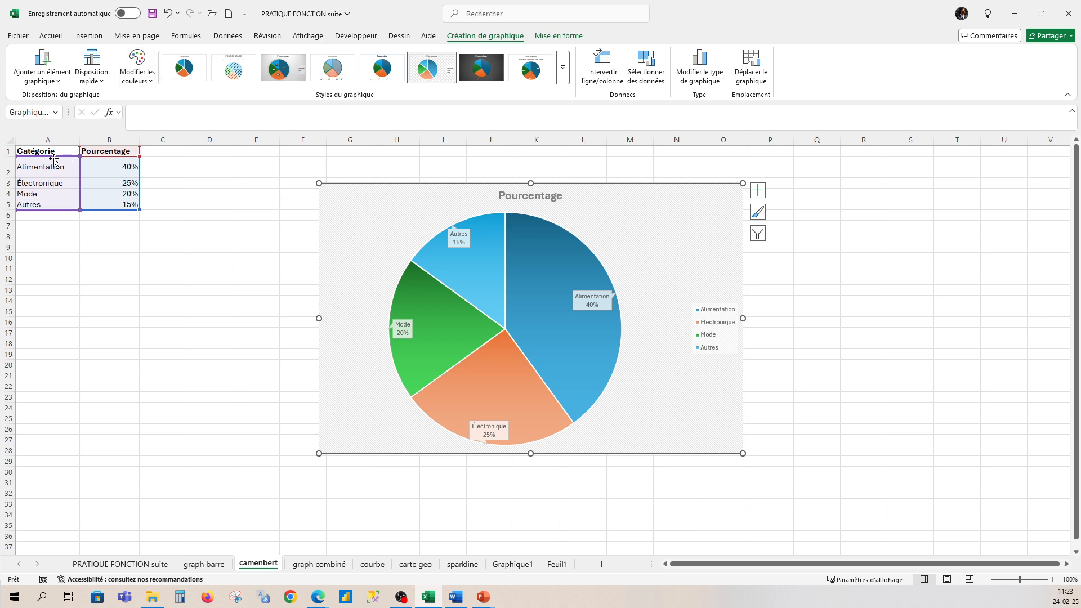
pyautogui.click(706, 76)
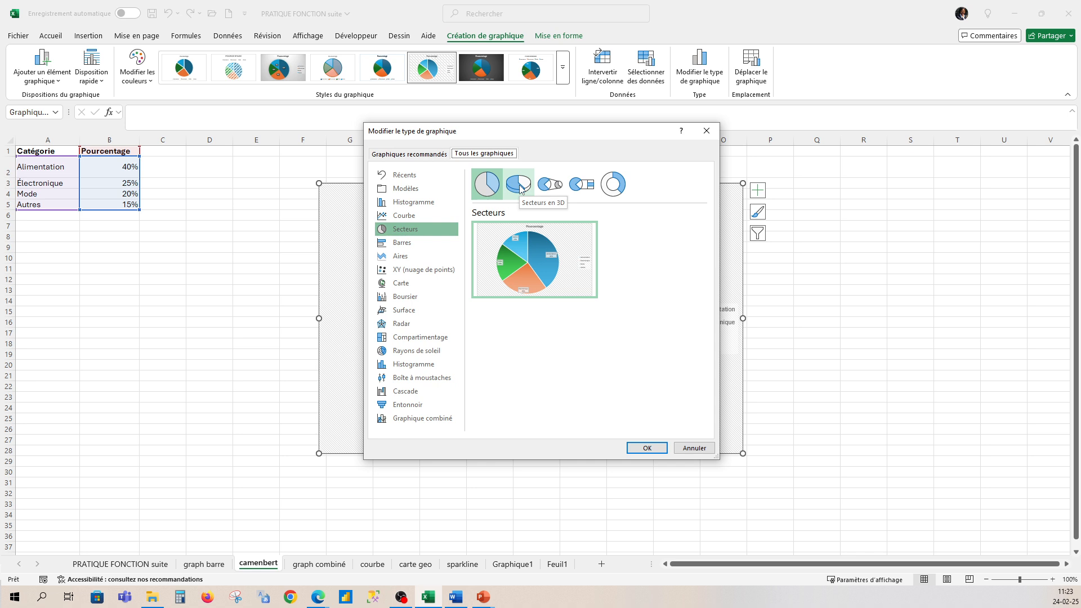
pyautogui.click(552, 189)
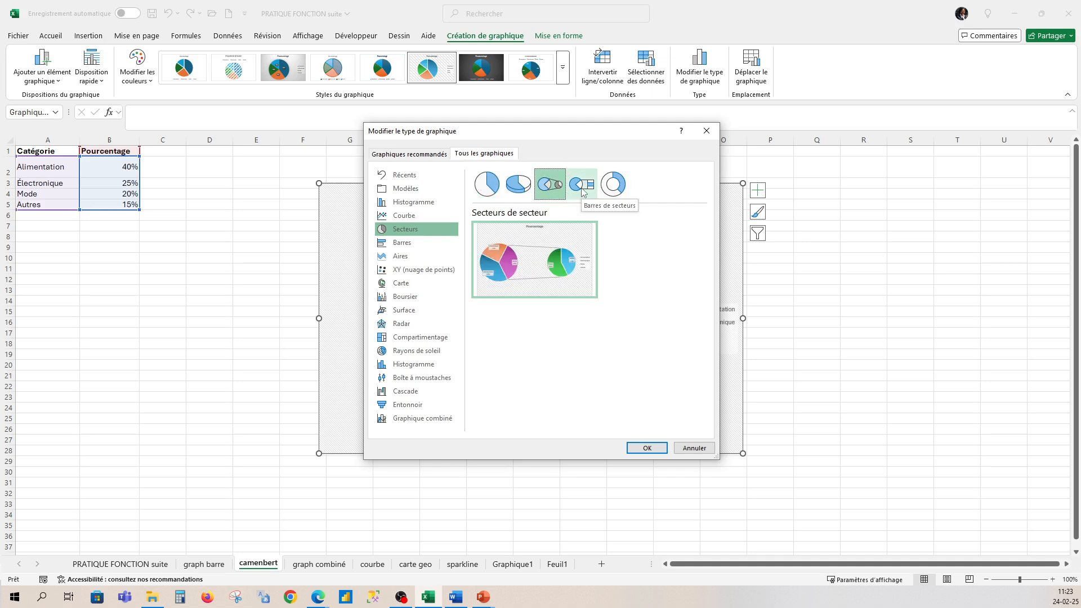
pyautogui.click(612, 189)
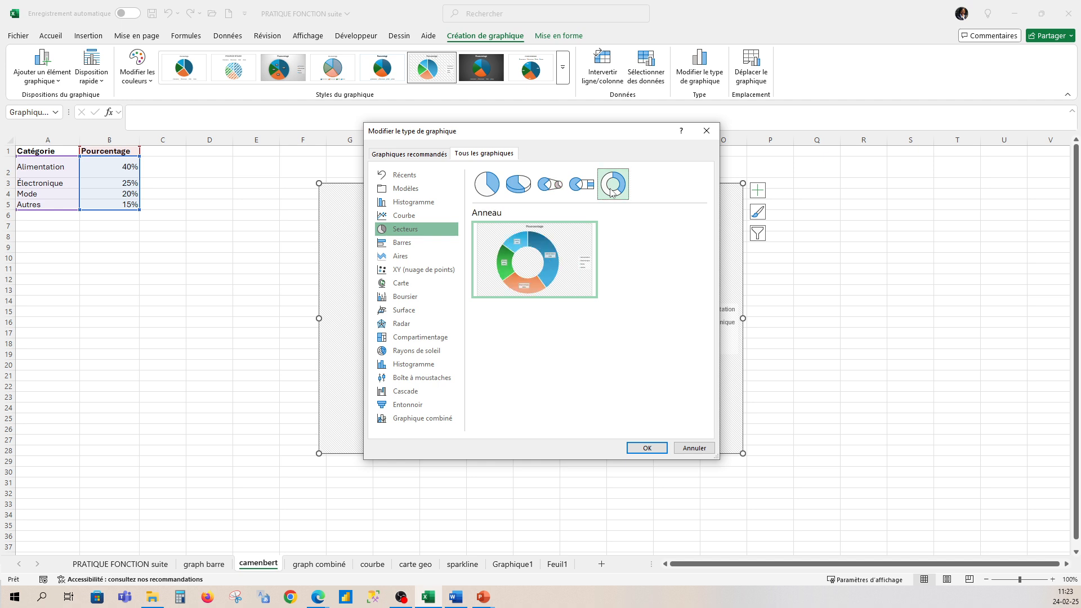
pyautogui.click(657, 448)
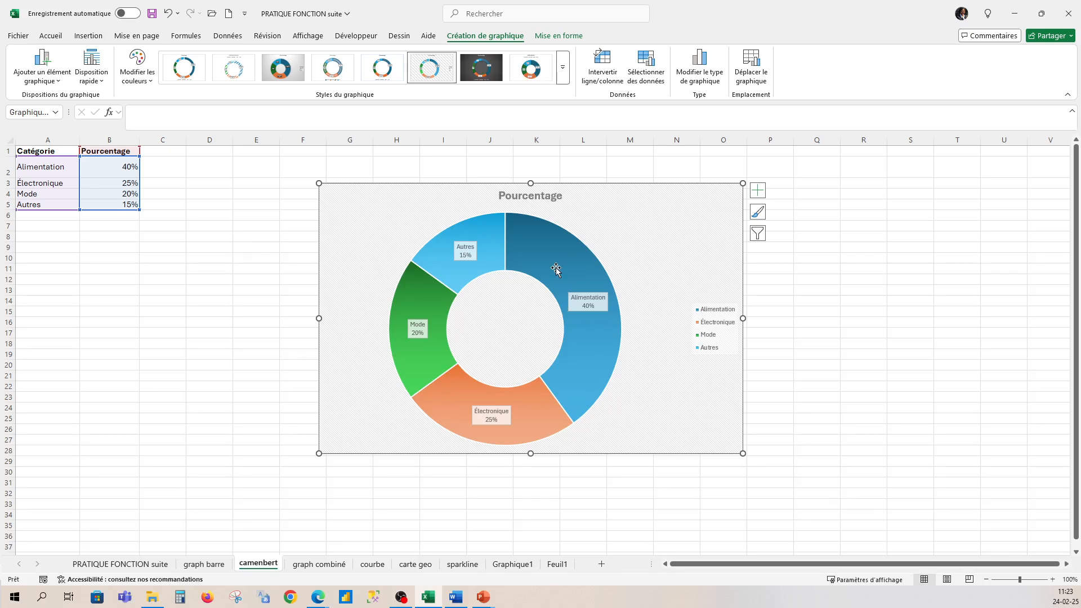
# - On the graph combiné sheet, begin inserting a combo chart (Graphique combiné) from the range A1:C13
pyautogui.click(318, 564)
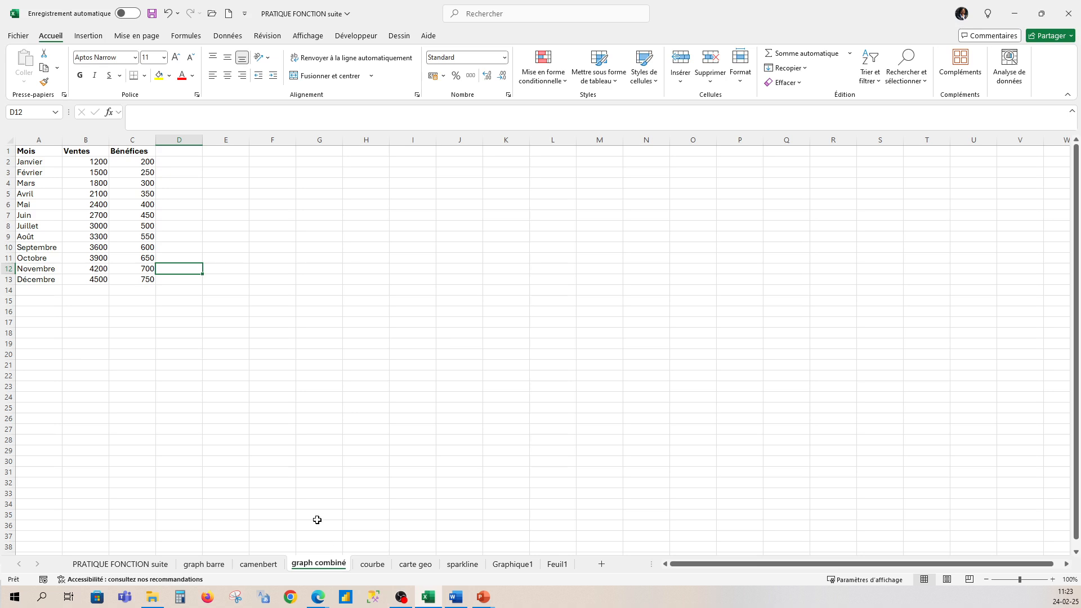
pyautogui.click(399, 374)
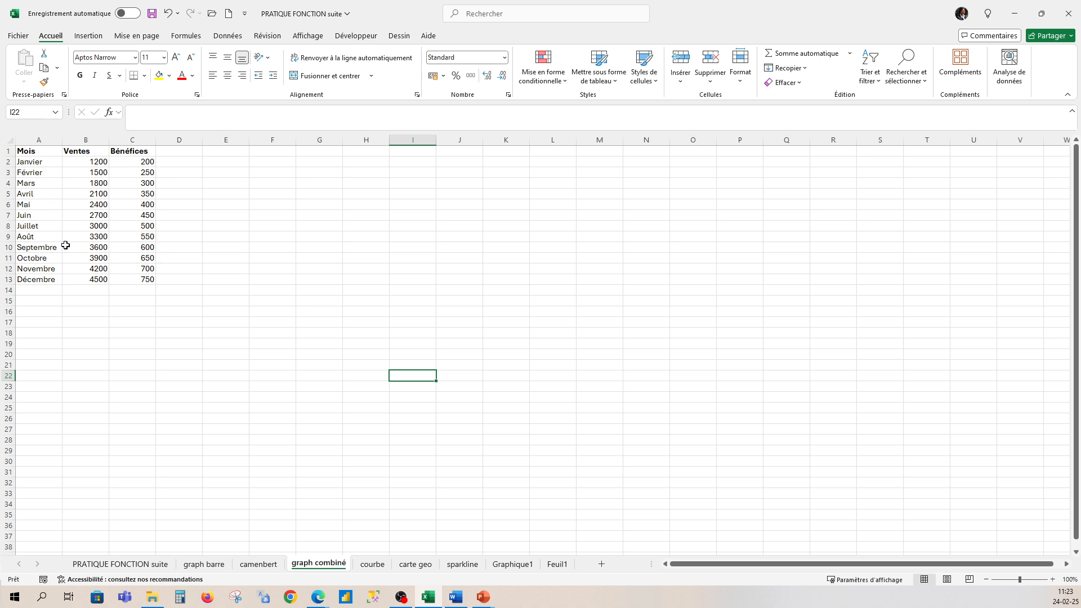
pyautogui.moveTo(32, 151); pyautogui.dragTo(151, 280)
pyautogui.click(89, 37)
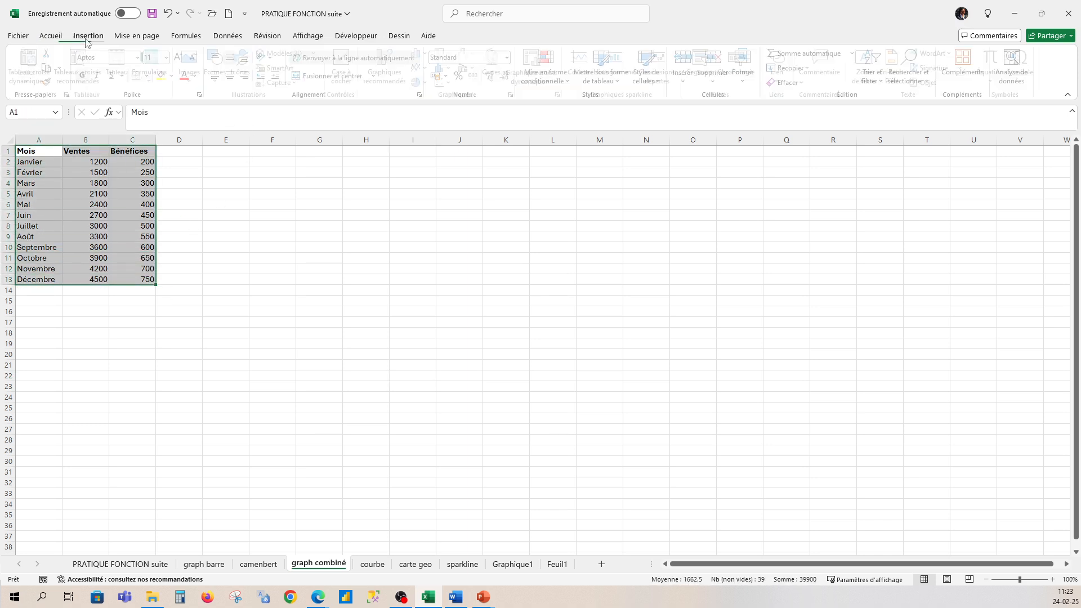
pyautogui.click(388, 79)
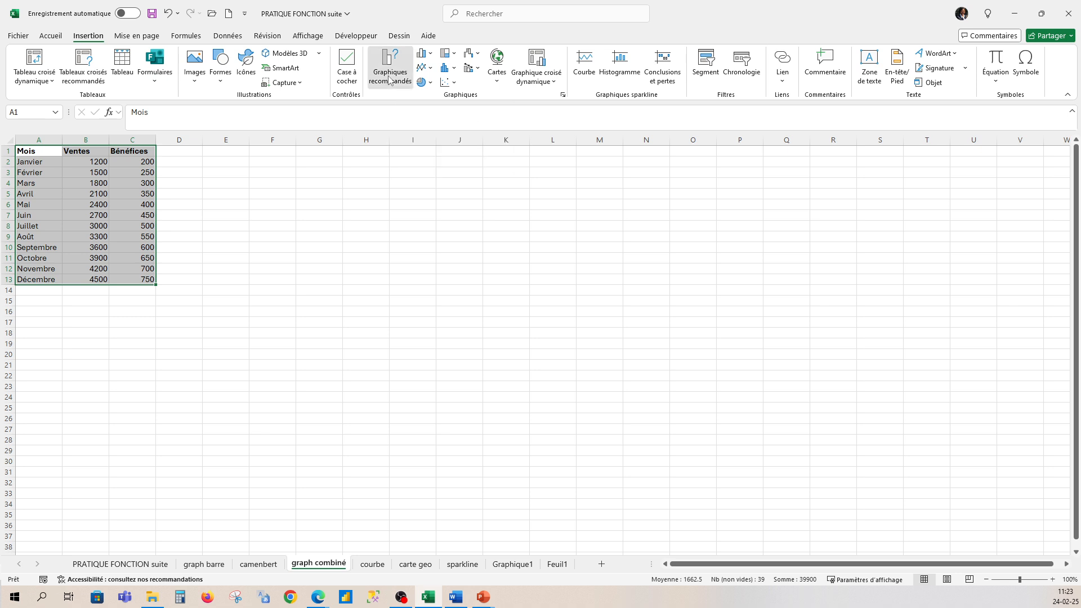
pyautogui.click(482, 155)
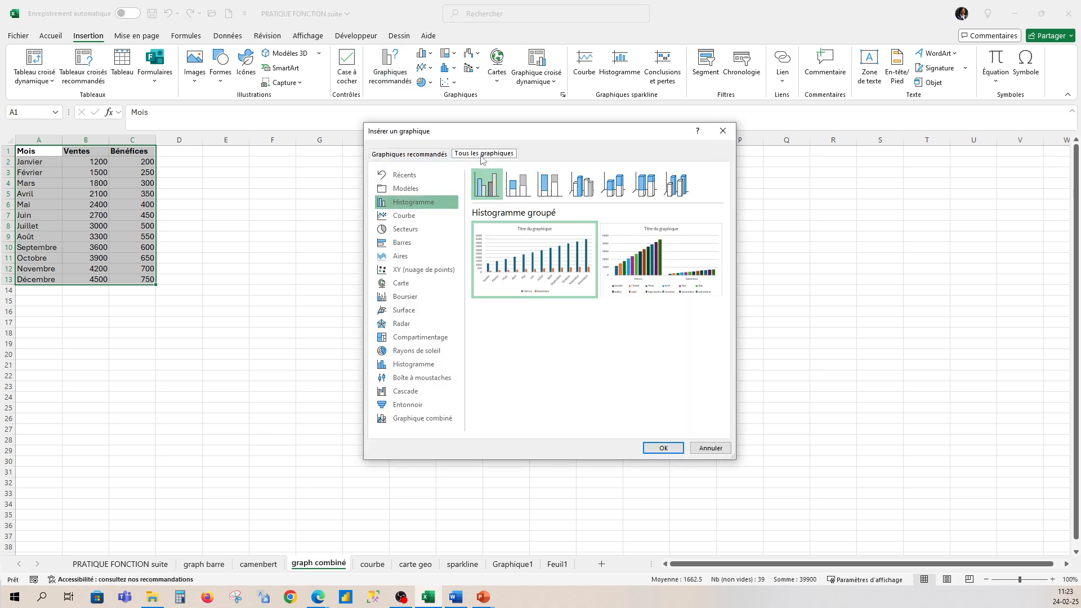
pyautogui.click(410, 424)
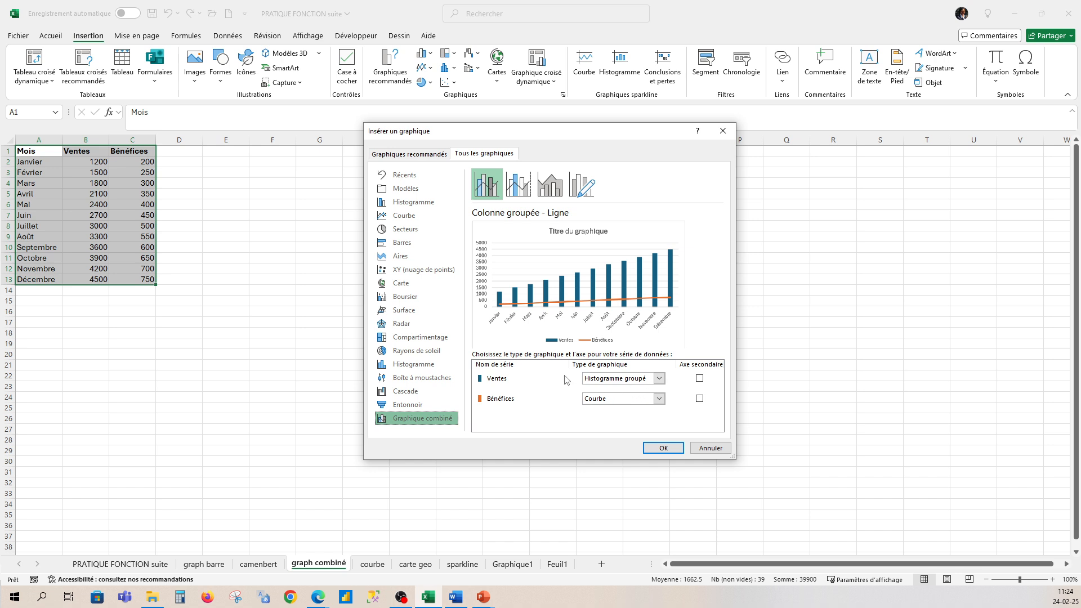
# - Set Ventes to a line (Courbe) and Bénéfices to clustered columns (Histogramme groupé), and insert the combo chart
pyautogui.click(662, 381)
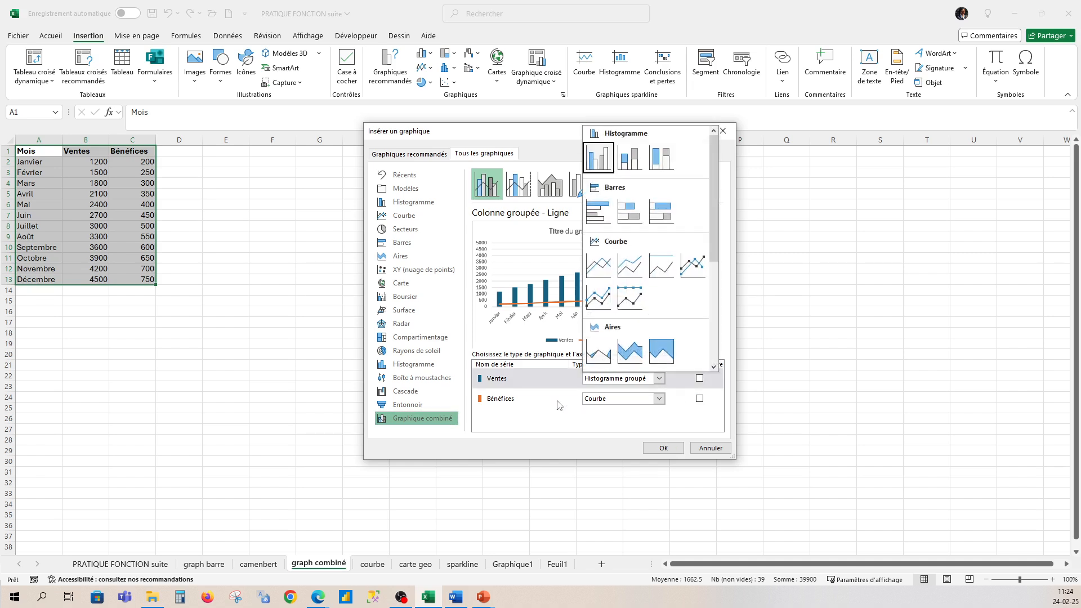
pyautogui.click(599, 268)
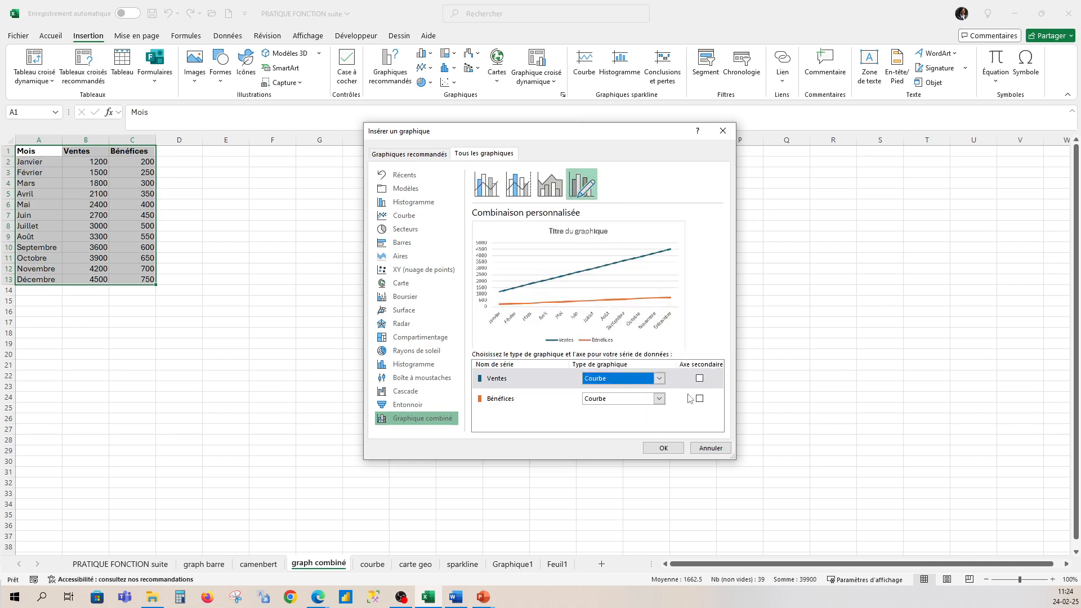
pyautogui.click(659, 399)
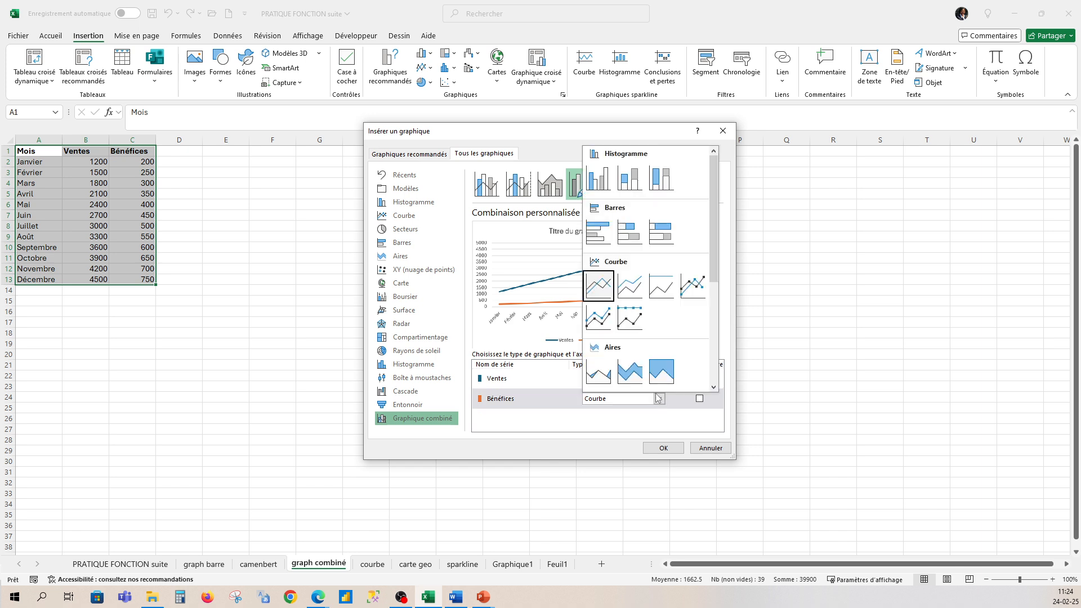
pyautogui.click(605, 181)
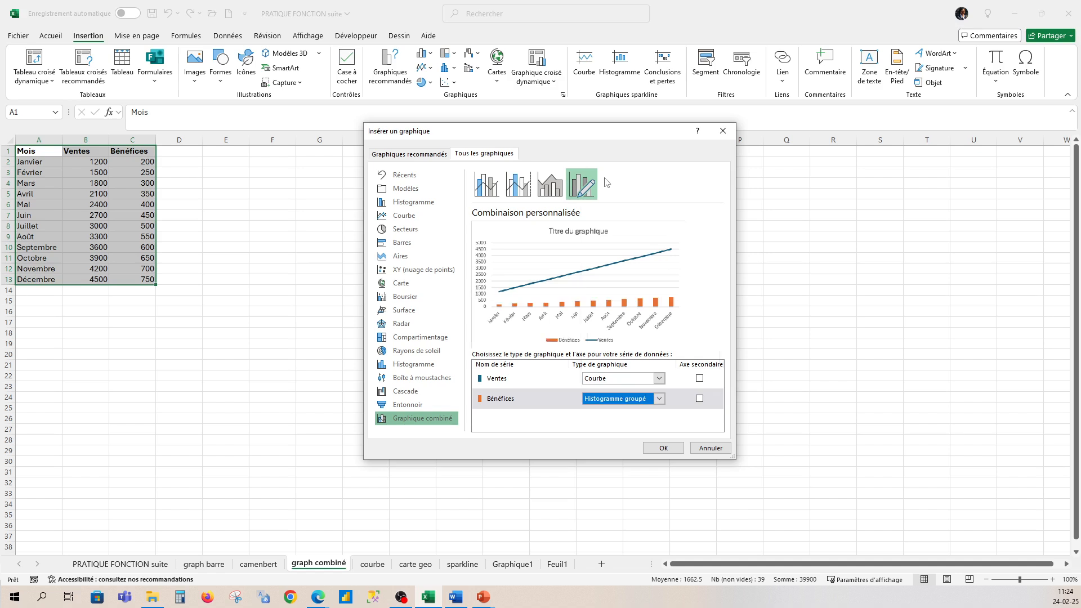
pyautogui.click(659, 399)
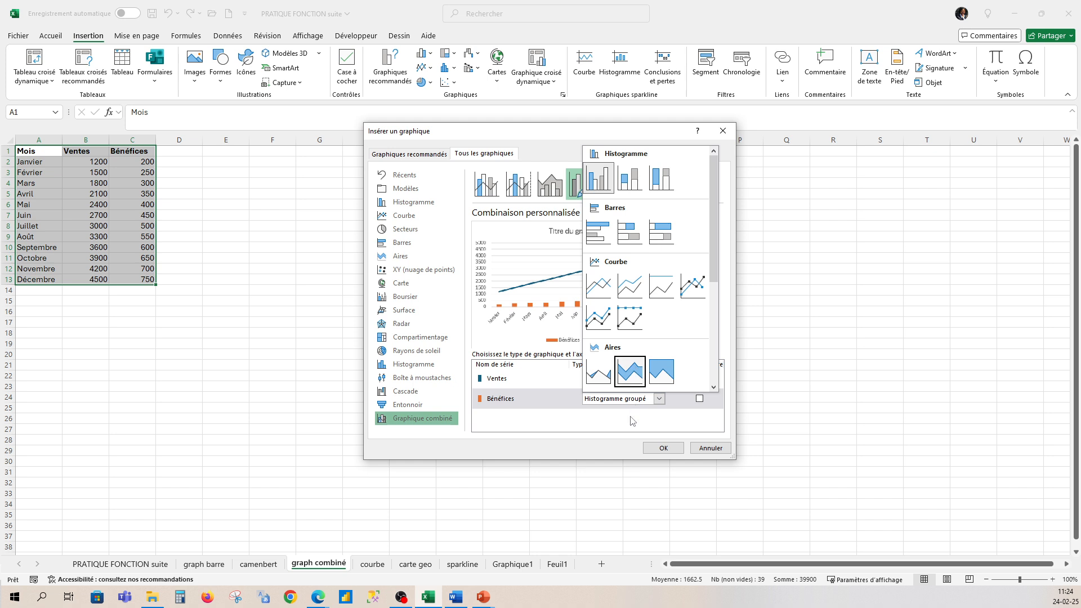
pyautogui.click(566, 427)
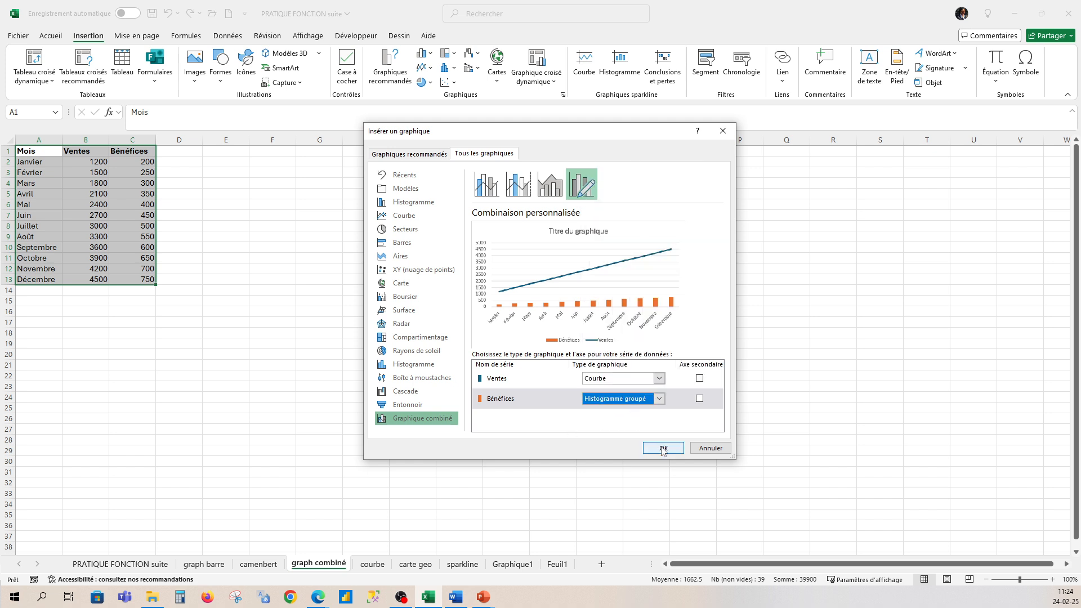
pyautogui.click(663, 449)
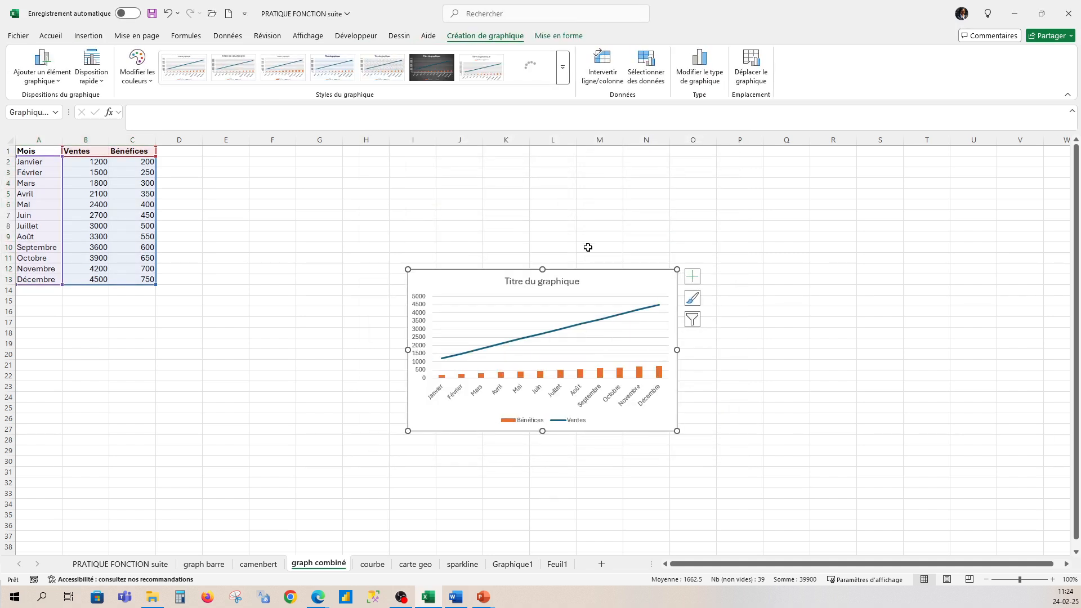
# - Enlarge the combo chart and move it beside the table so it spans about H3 to Q24
pyautogui.moveTo(676, 431); pyautogui.dragTo(810, 498)
pyautogui.moveTo(622, 273); pyautogui.dragTo(588, 135)
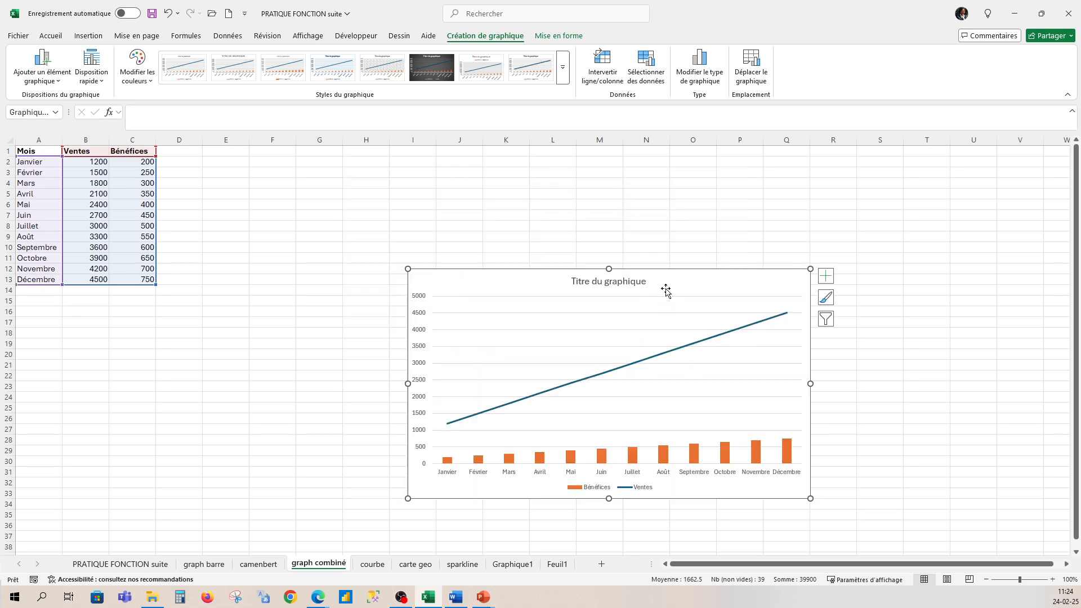
pyautogui.moveTo(666, 282); pyautogui.dragTo(631, 181)
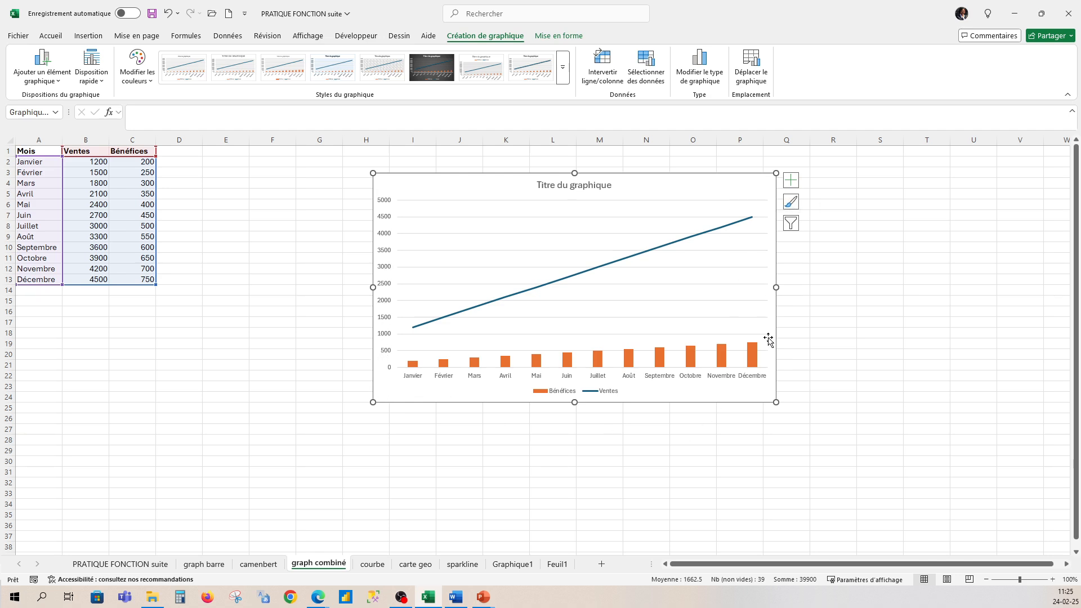
# - Plot the Bénéfices series on the secondary axis, keeping Ventes on the primary axis
pyautogui.click(699, 71)
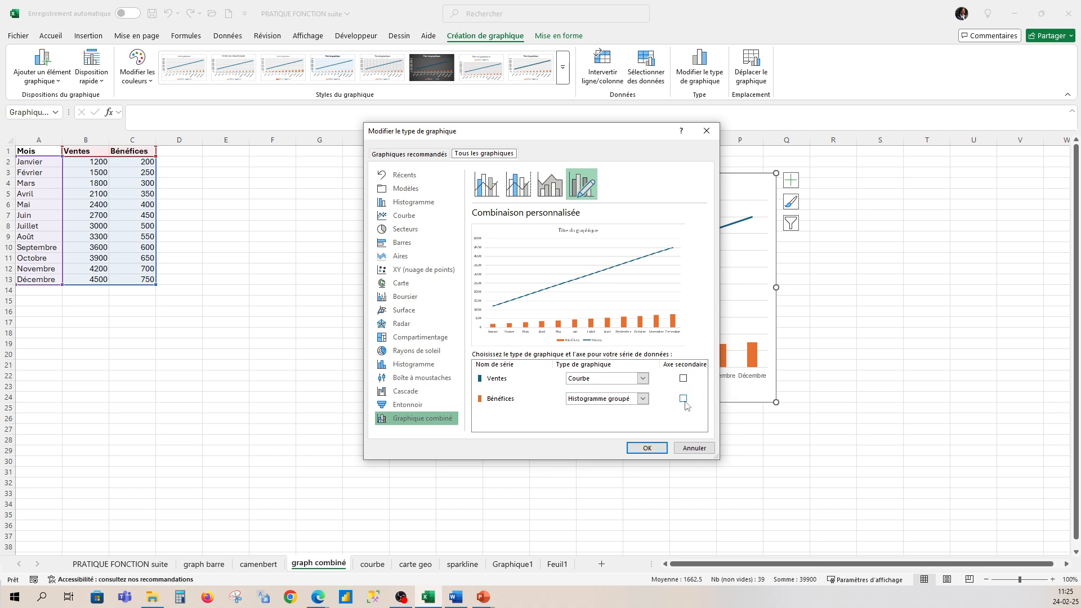
pyautogui.click(682, 398)
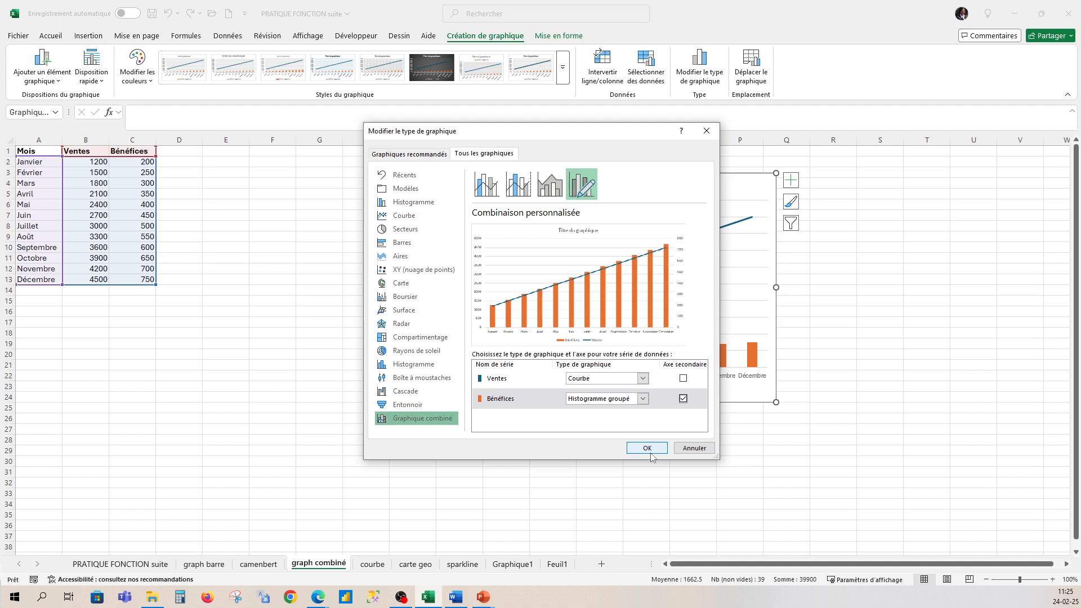
pyautogui.click(683, 398)
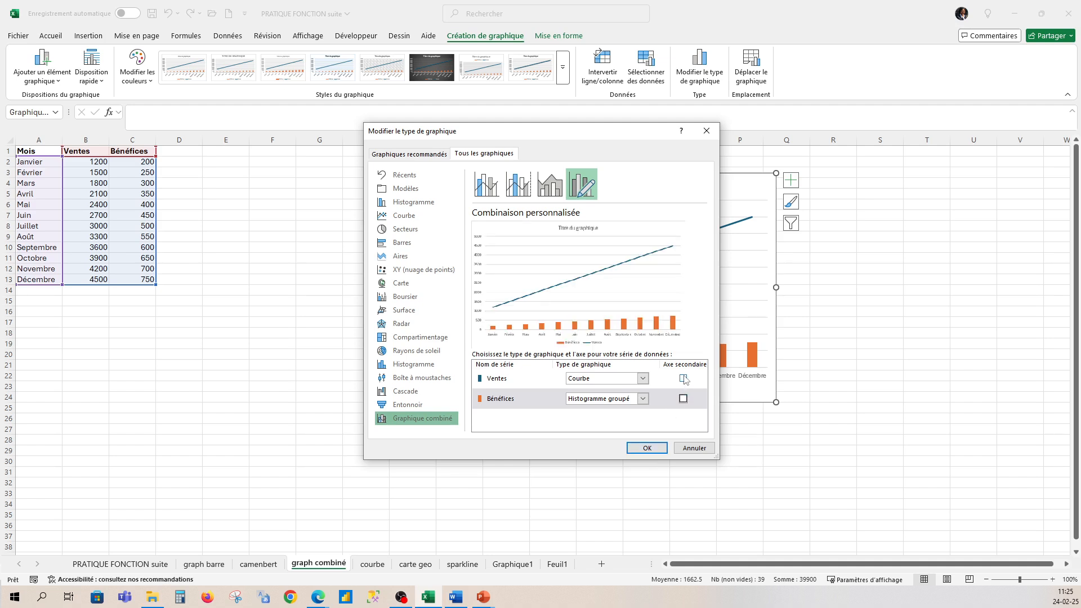
pyautogui.click(683, 378)
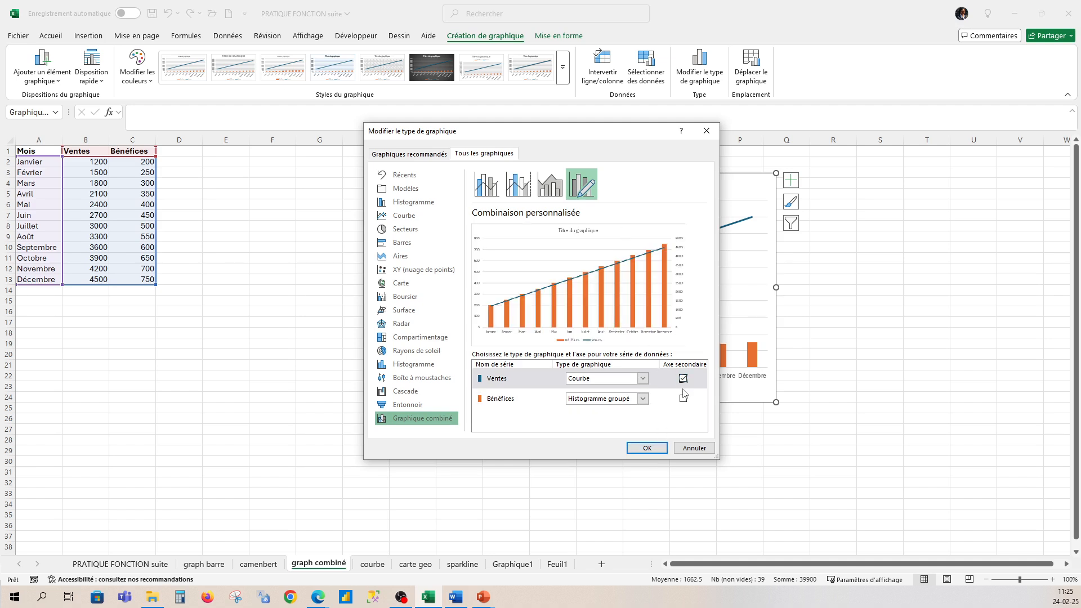
pyautogui.click(683, 399)
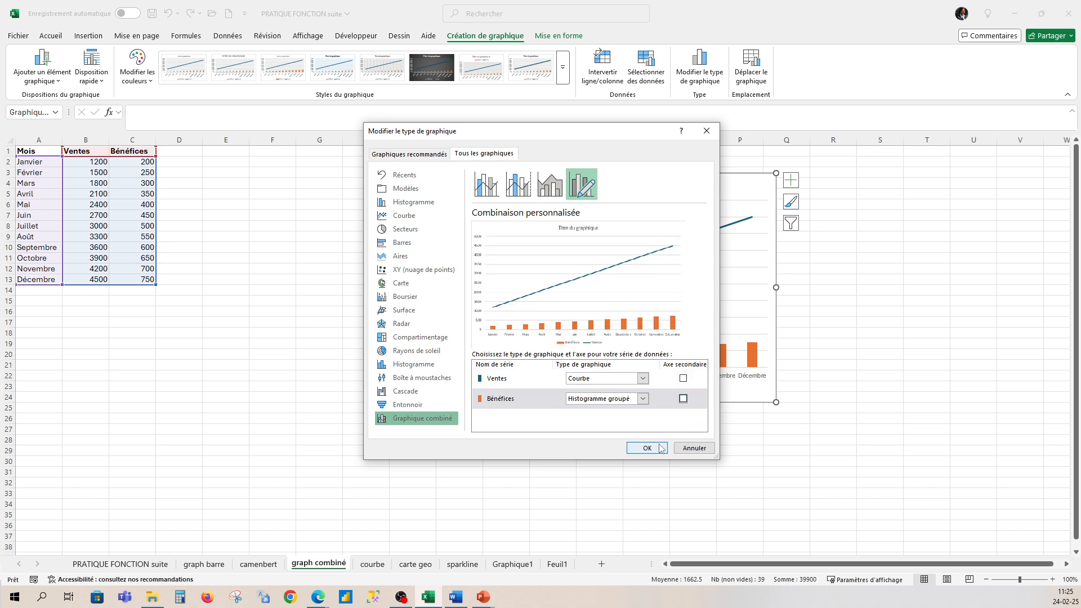
pyautogui.click(683, 398)
pyautogui.click(653, 449)
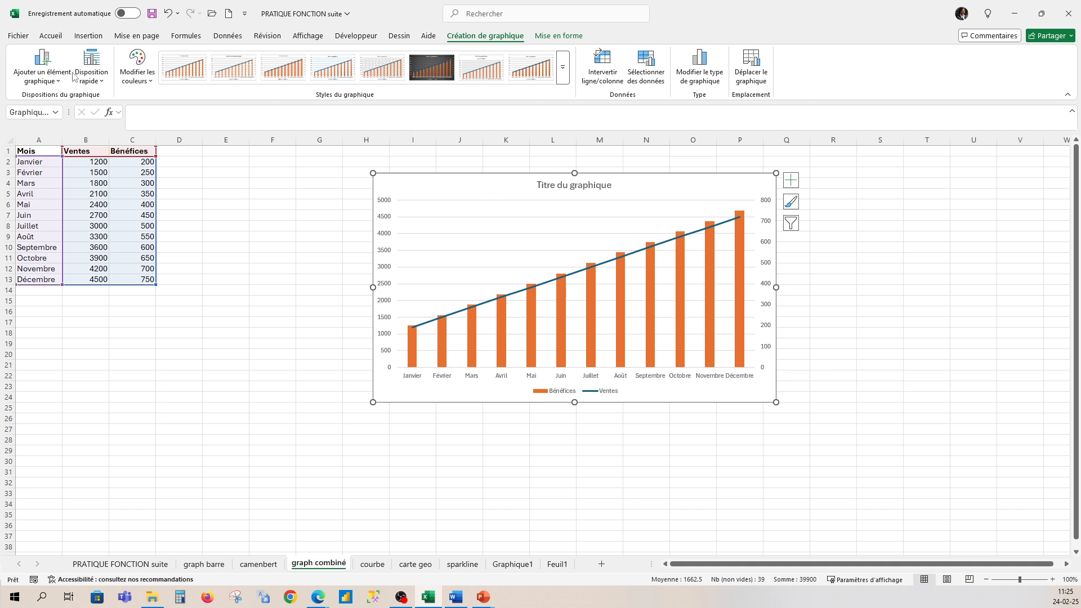
pyautogui.click(57, 81)
pyautogui.moveTo(63, 105)
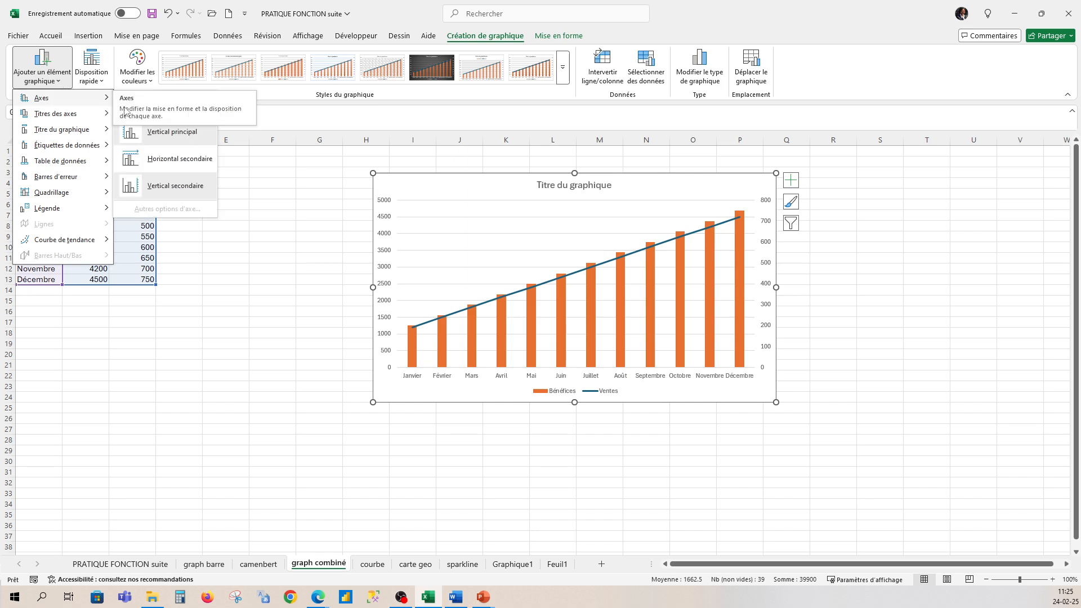
pyautogui.moveTo(101, 113)
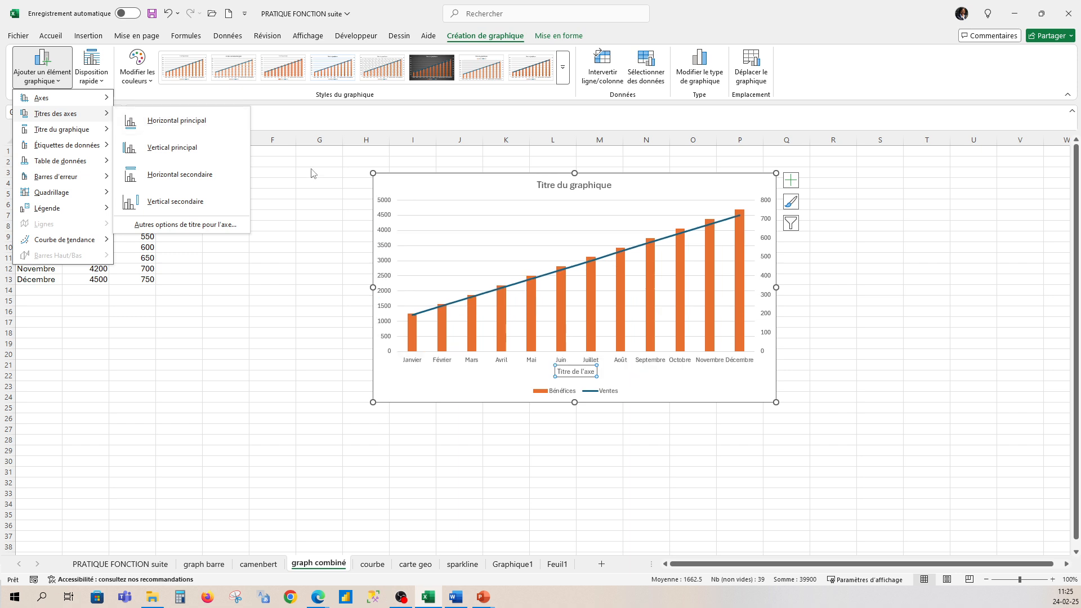
pyautogui.click(796, 189)
# - Add a data table (Table de données) to the combo chart and remove its legend
pyautogui.click(796, 188)
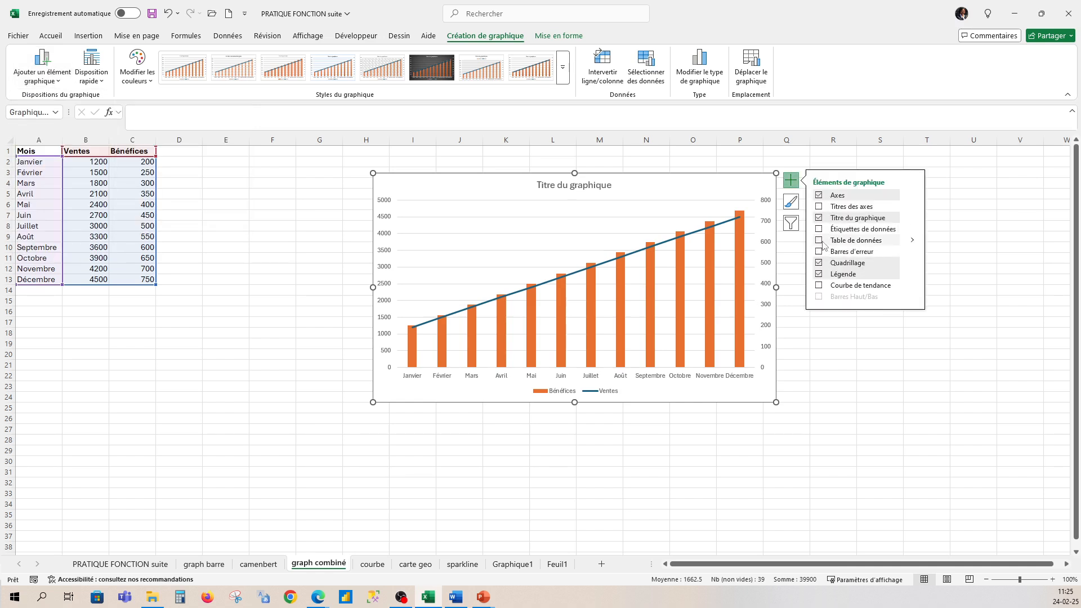
pyautogui.click(821, 243)
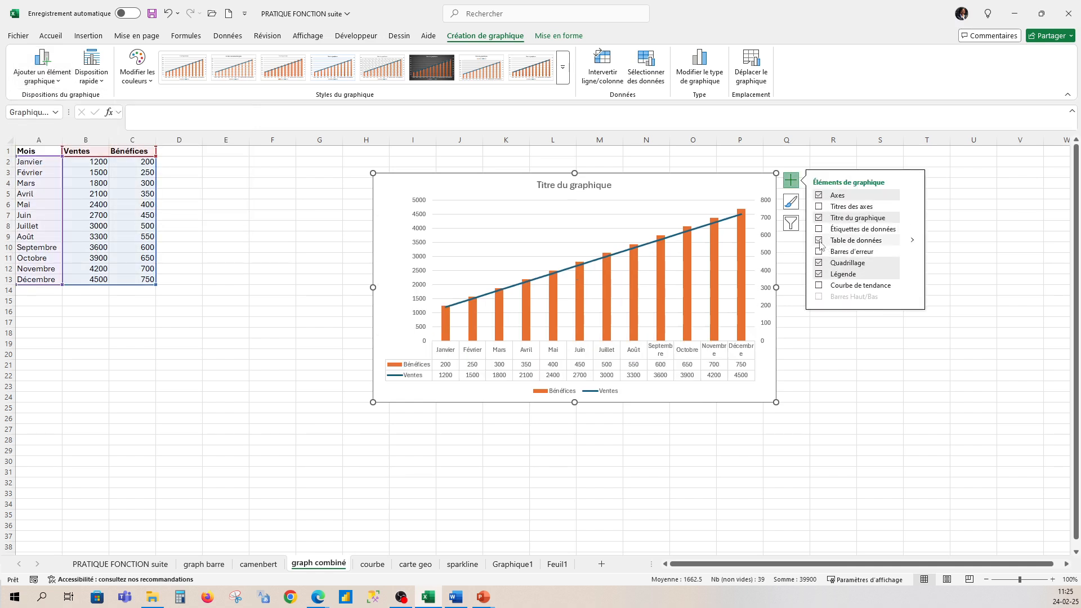
pyautogui.click(819, 279)
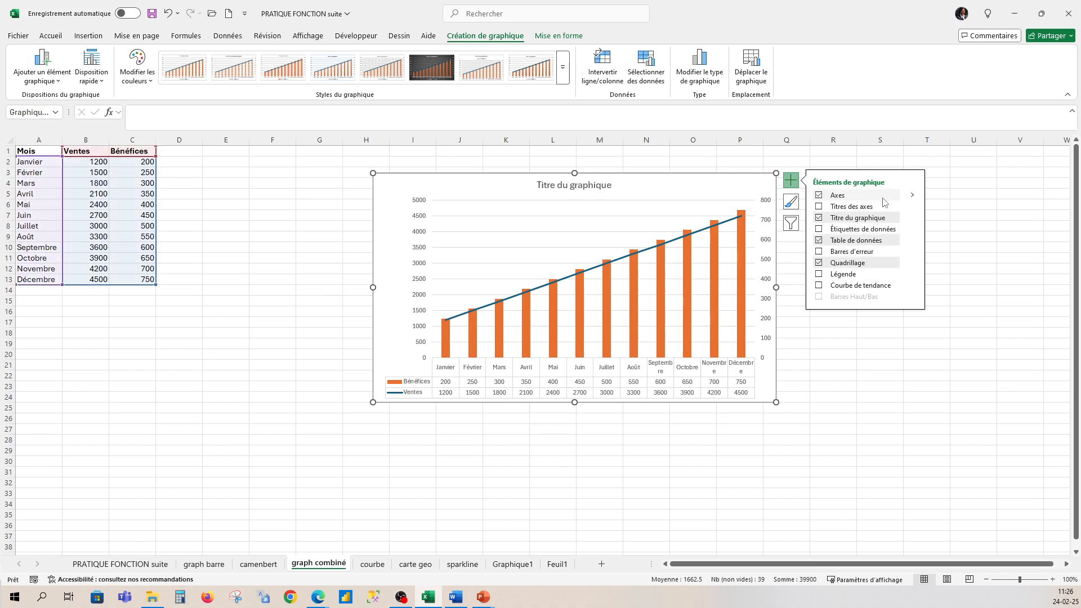
# - Review the style gallery and the series and month filter options available for the combo chart
pyautogui.click(791, 203)
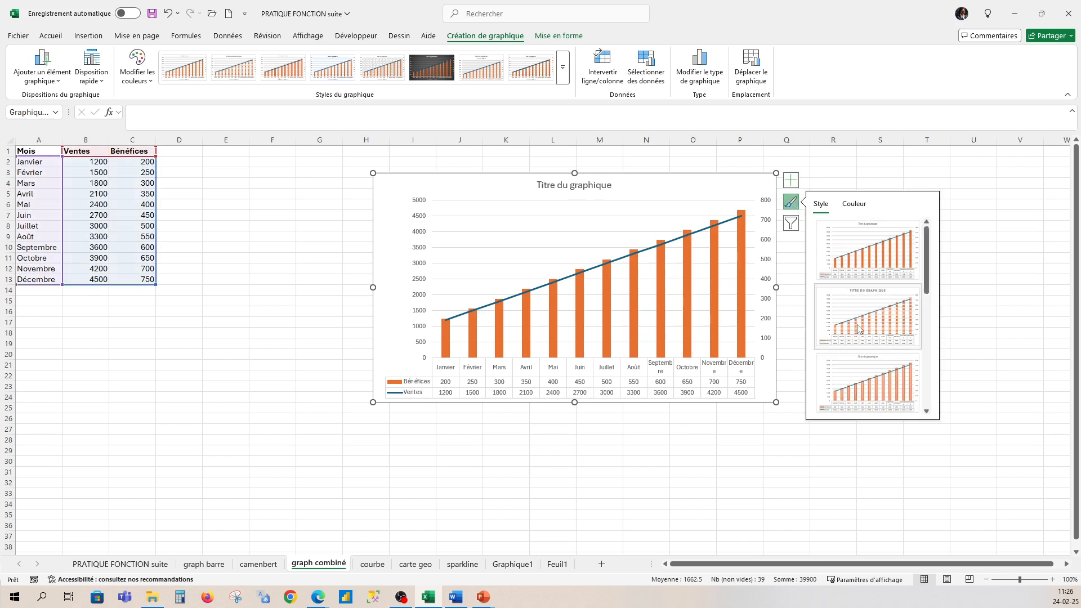
pyautogui.click(790, 225)
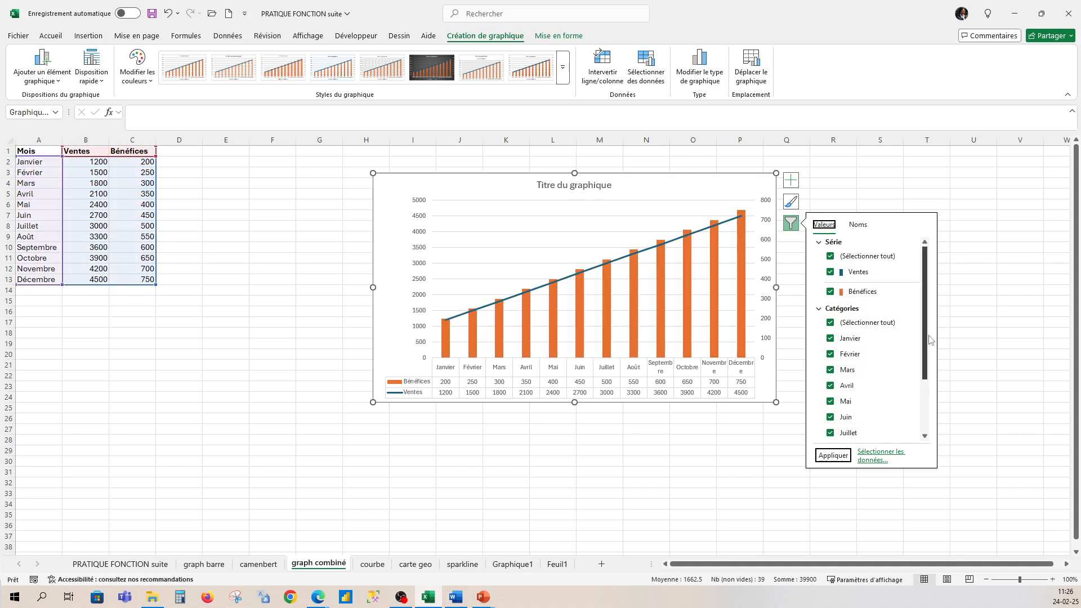
pyautogui.moveTo(925, 344); pyautogui.dragTo(929, 408)
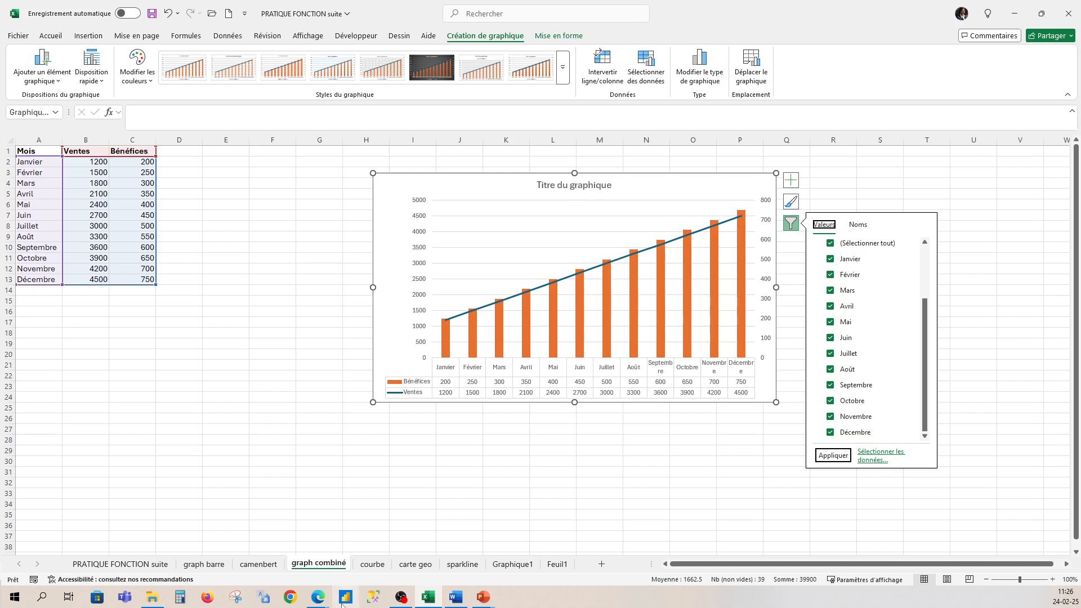
# - On the courbe sheet, insert a line chart (Courbe) from A1:M3 with months as categories, and enlarge it to span about F6 to L23
pyautogui.click(381, 567)
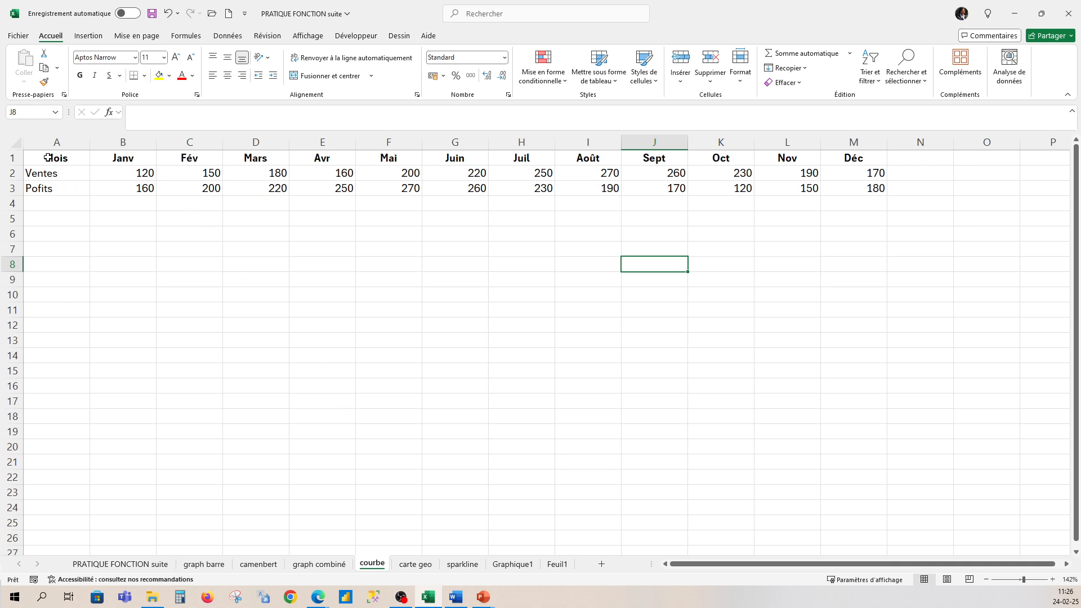
pyautogui.moveTo(48, 157); pyautogui.dragTo(885, 193)
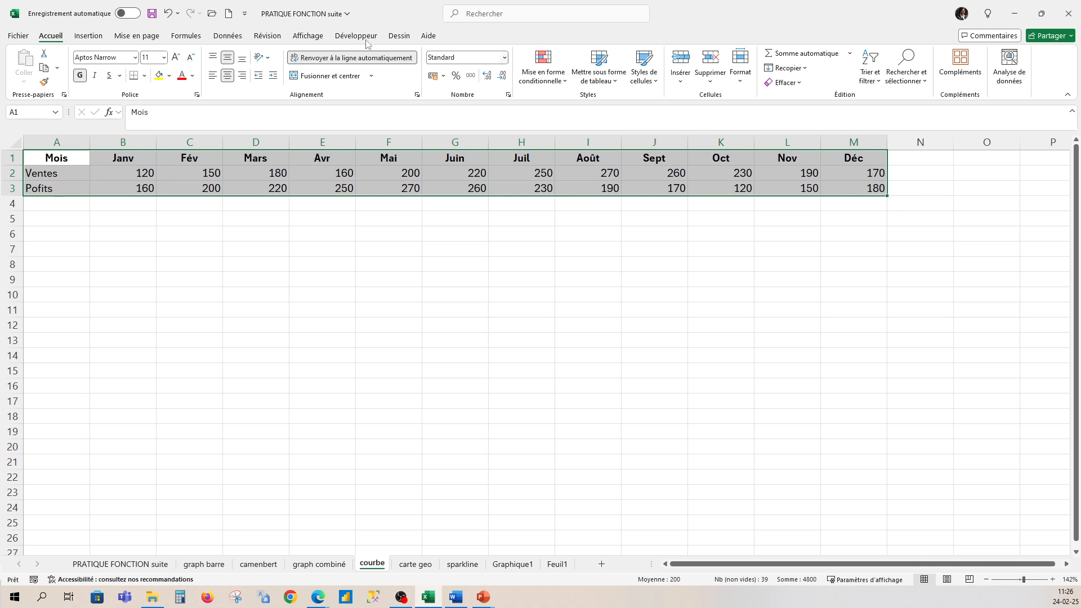
pyautogui.click(89, 37)
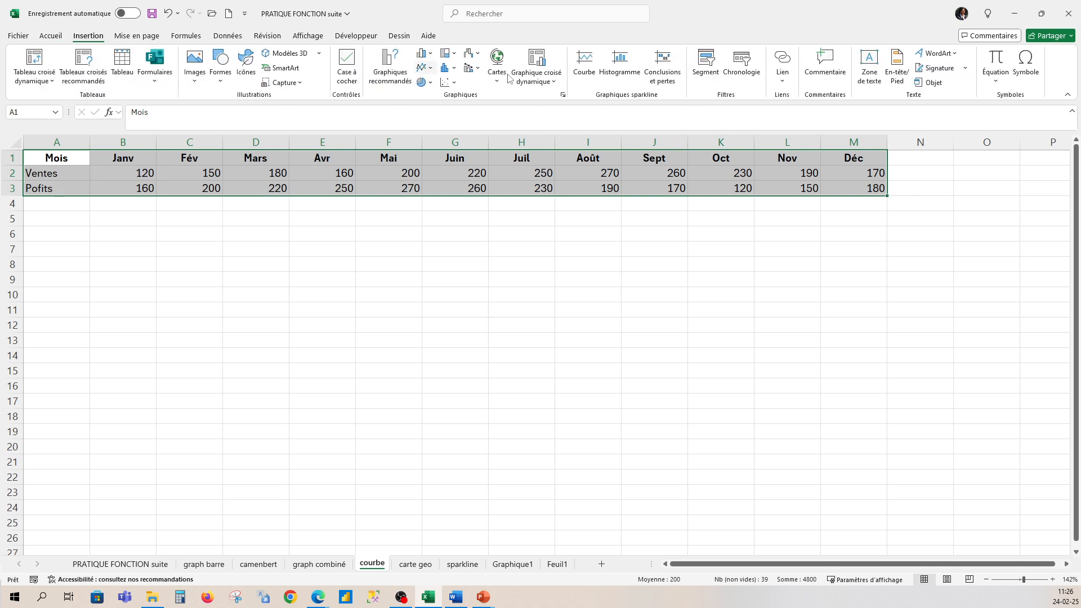
pyautogui.click(400, 78)
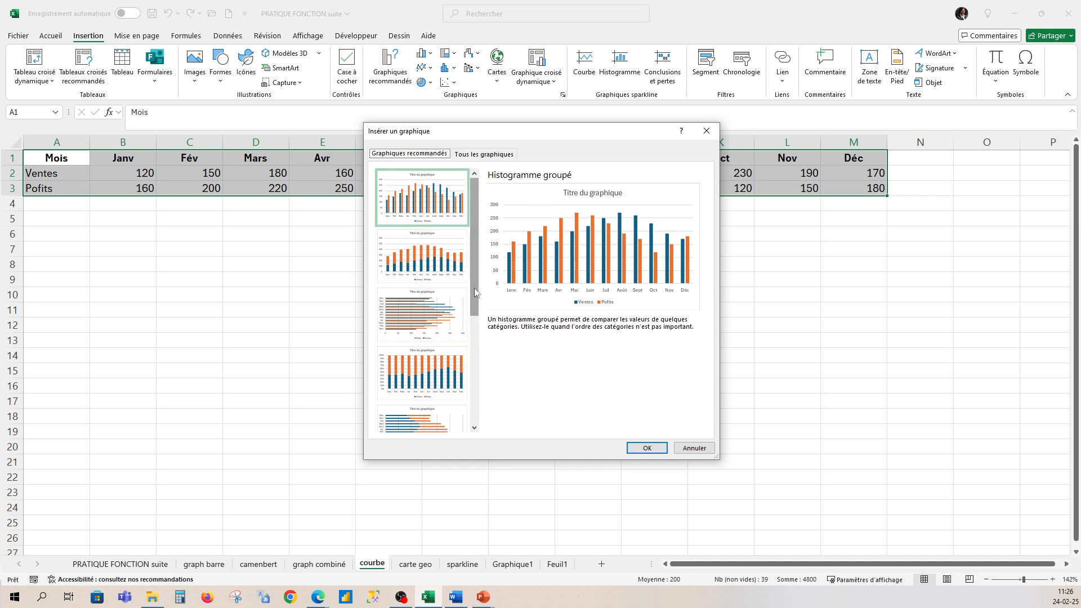
pyautogui.moveTo(474, 288); pyautogui.dragTo(472, 408)
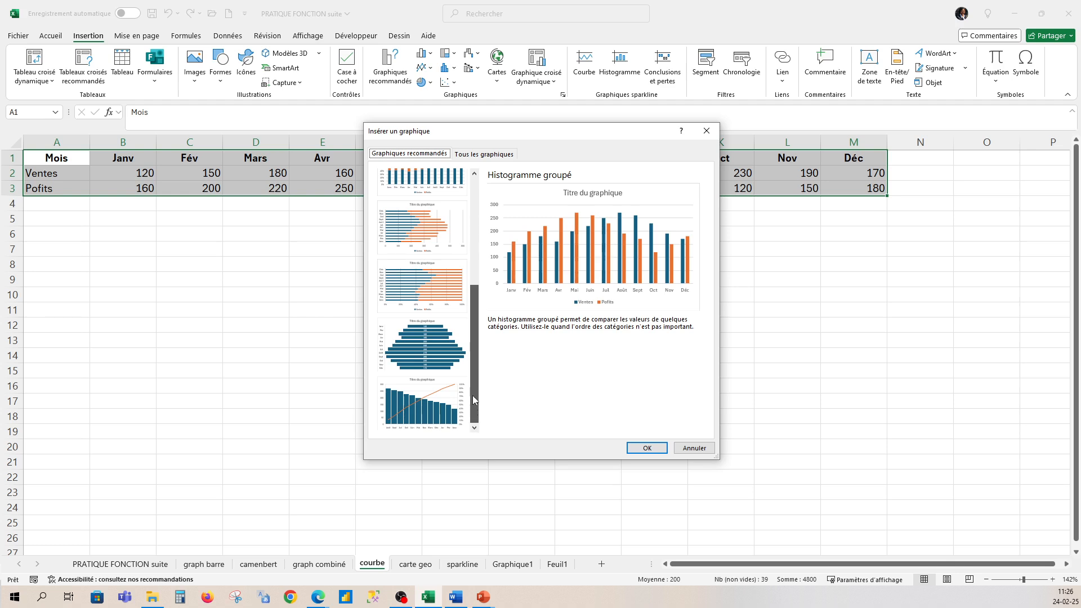
pyautogui.scroll(5, 472, 395)
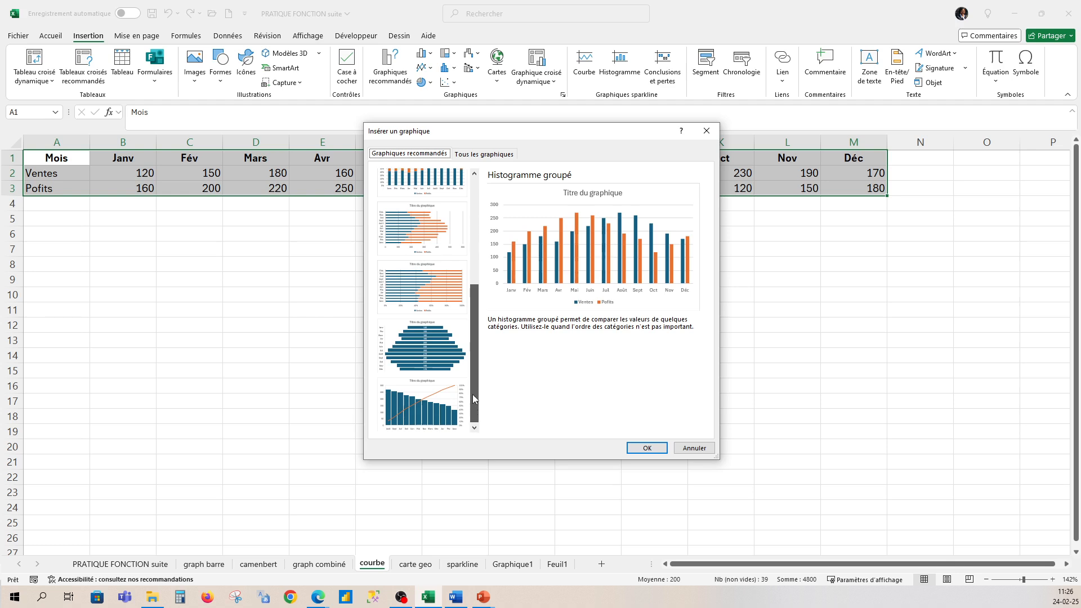
pyautogui.click(487, 156)
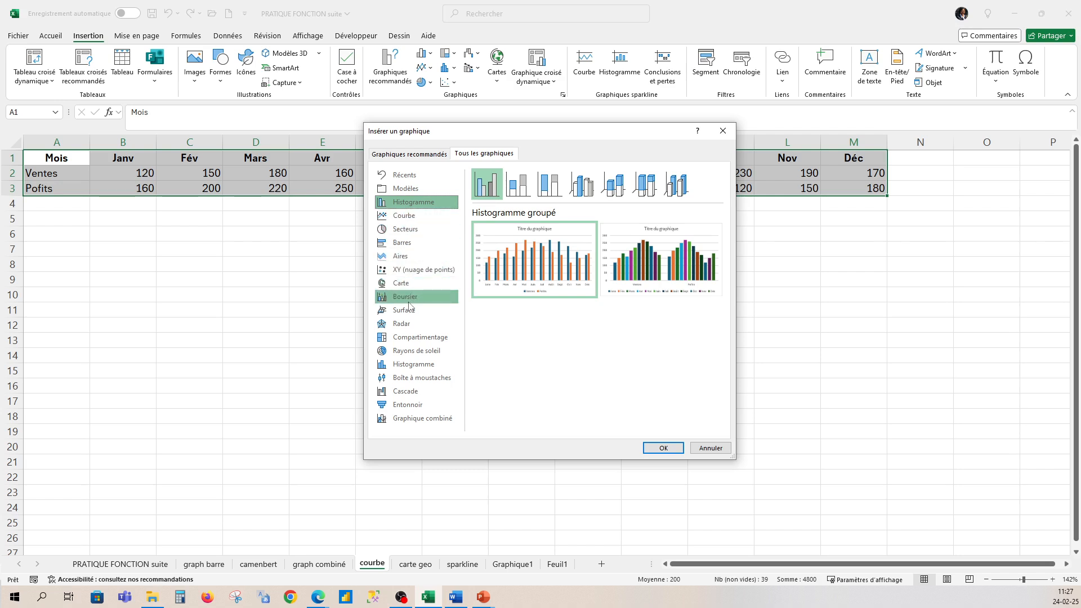
pyautogui.click(406, 215)
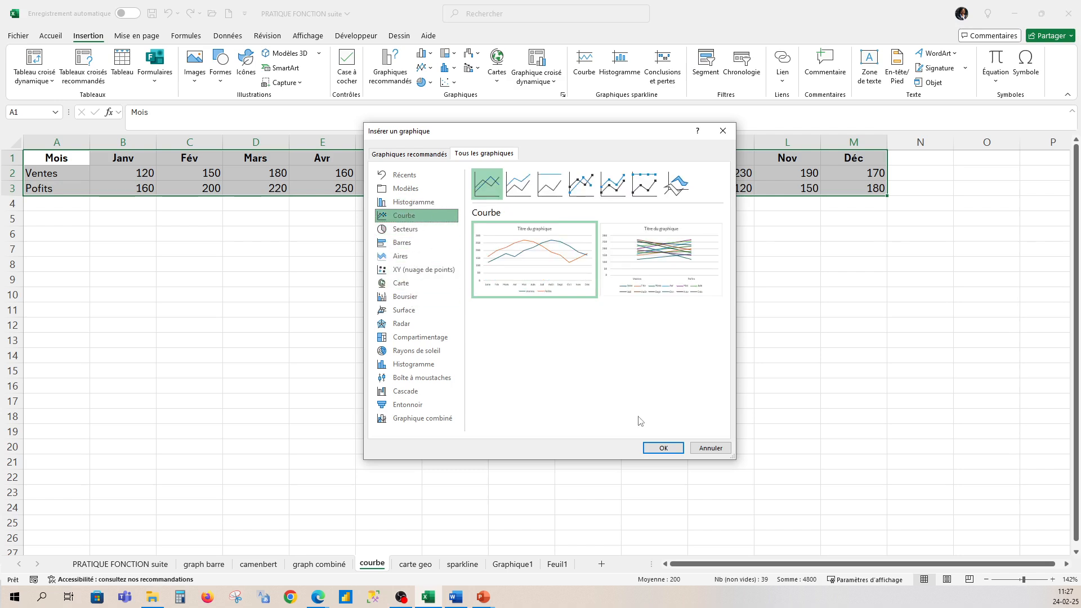
pyautogui.moveTo(551, 255)
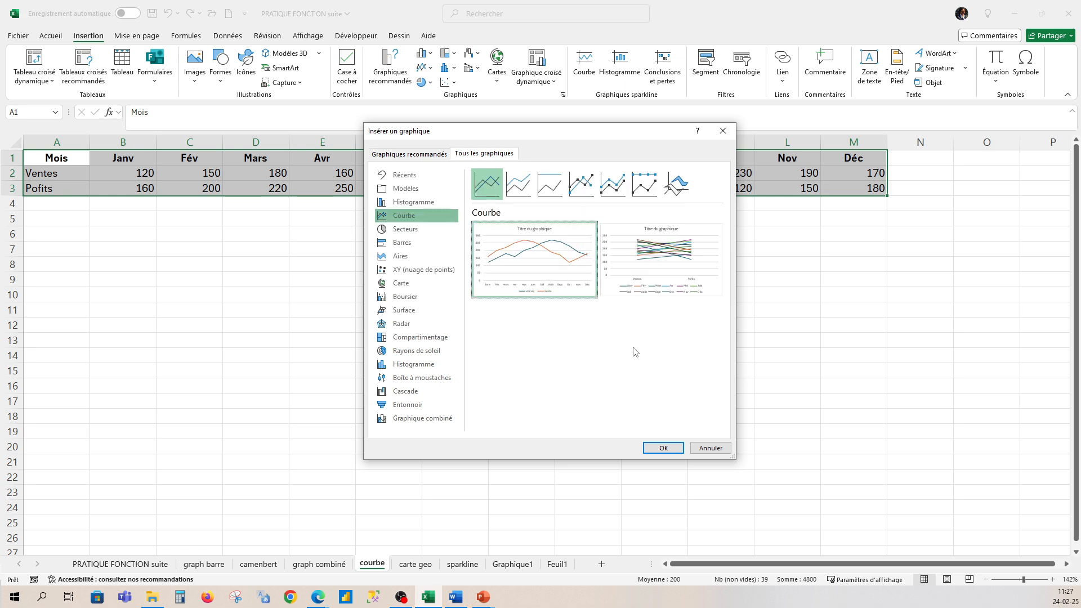
pyautogui.click(663, 448)
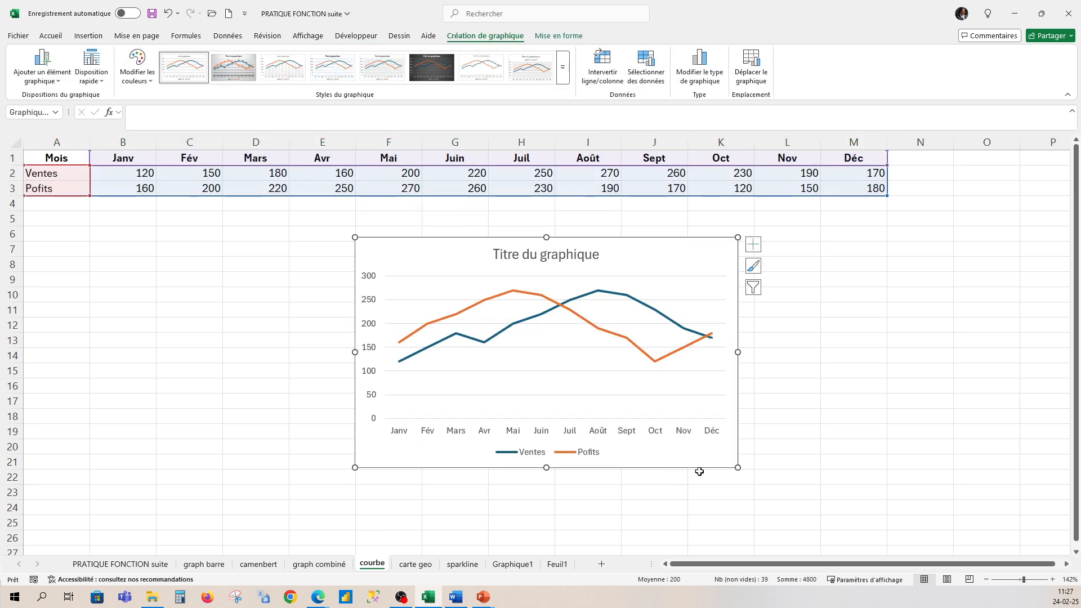
pyautogui.moveTo(739, 468); pyautogui.dragTo(819, 496)
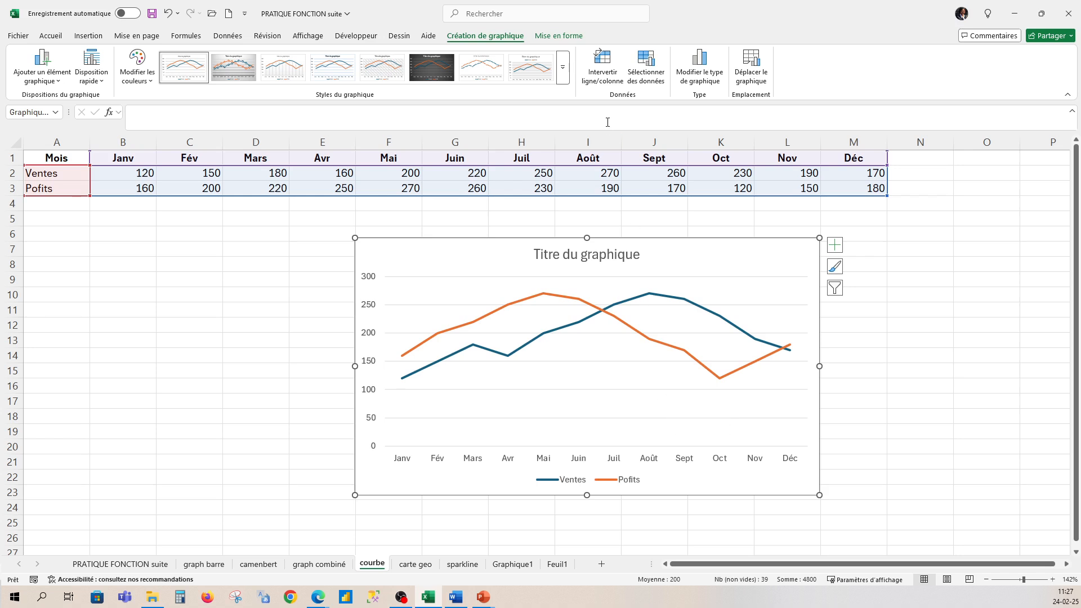
# - Try swapping the line chart's rows and columns, and swap them back
pyautogui.click(609, 75)
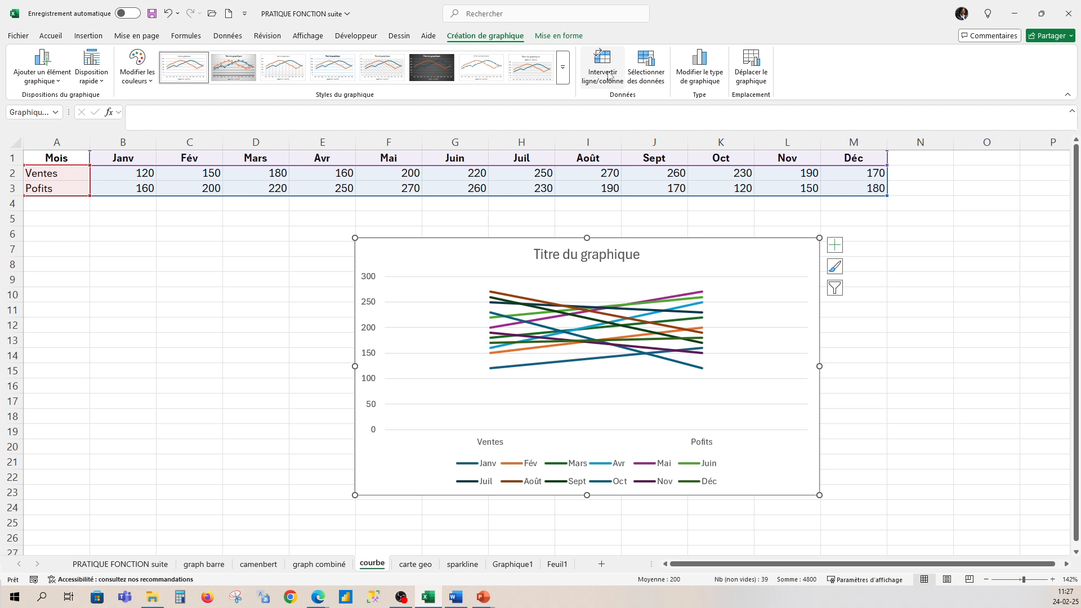
pyautogui.click(609, 76)
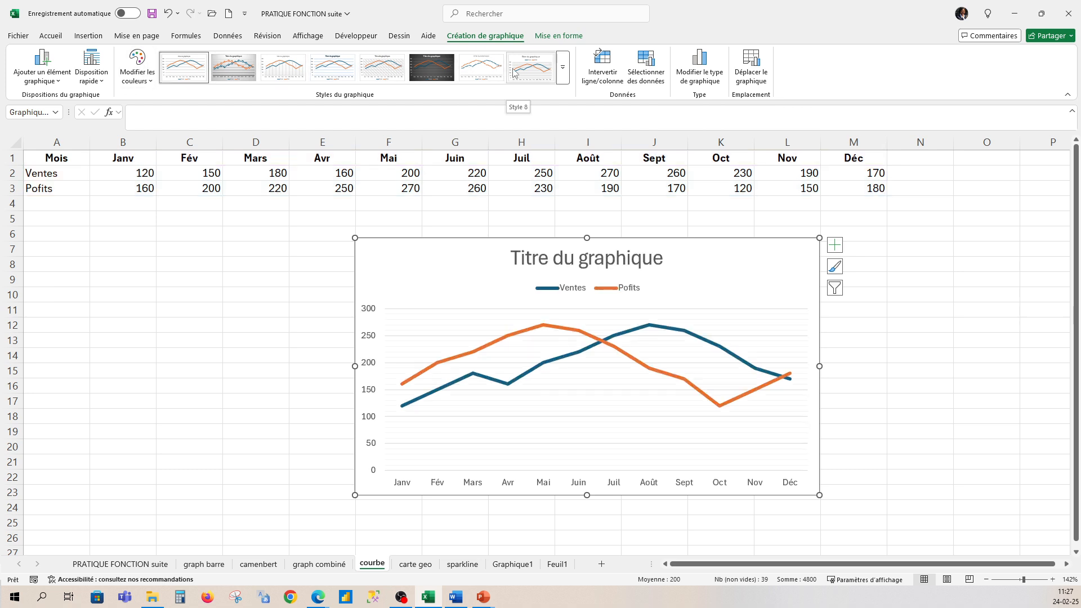
# - On the carte geo sheet, insert a filled map chart (Carte choroplèthe) from the country sales data in A1:B14
pyautogui.click(416, 564)
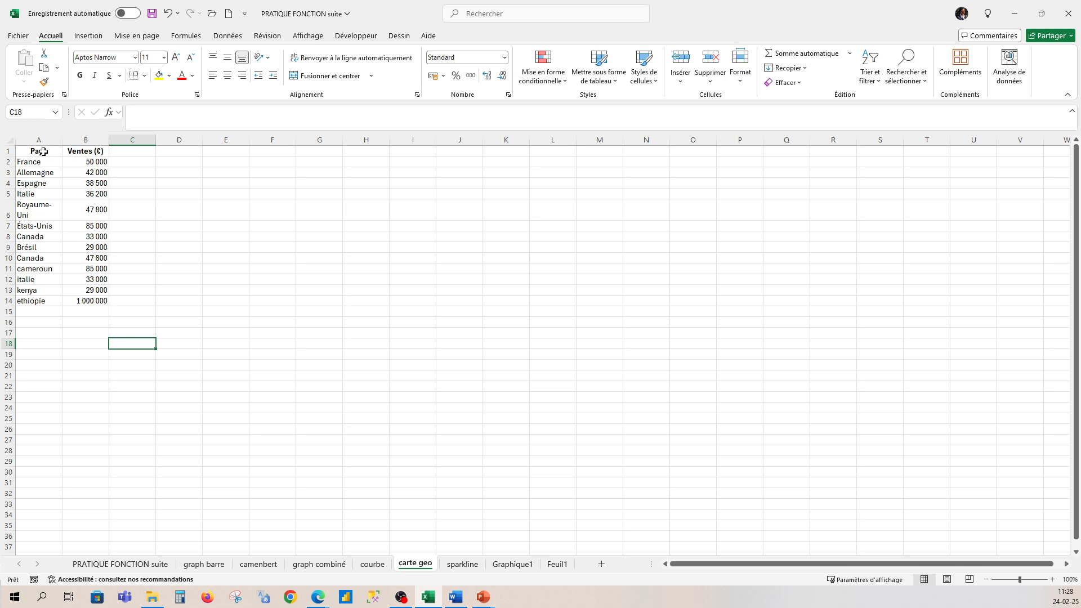
pyautogui.moveTo(43, 152); pyautogui.dragTo(94, 303)
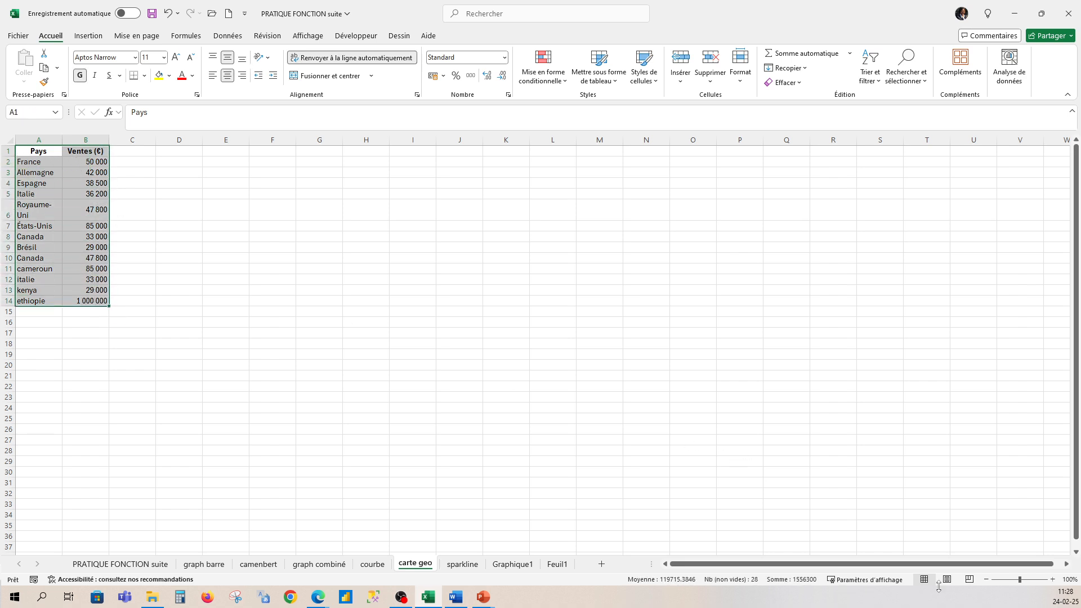
pyautogui.click(1025, 580)
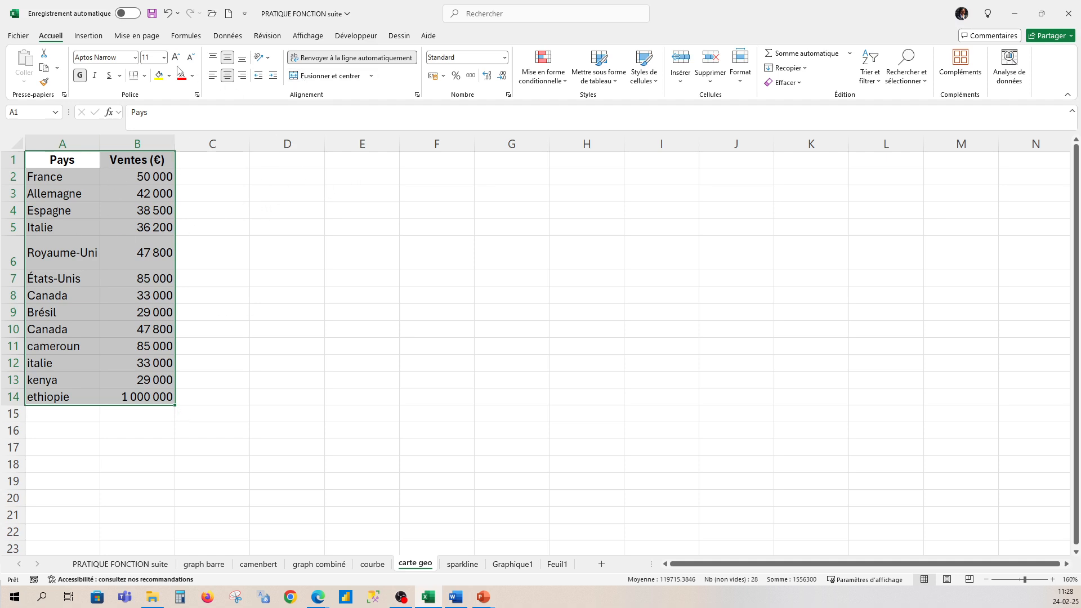
pyautogui.click(88, 35)
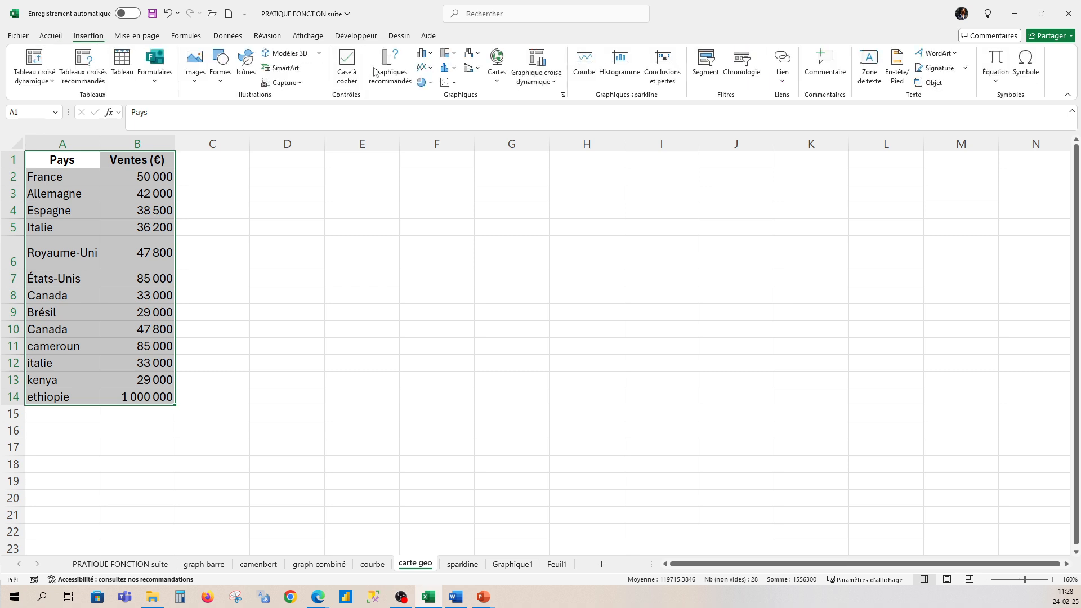
pyautogui.click(402, 85)
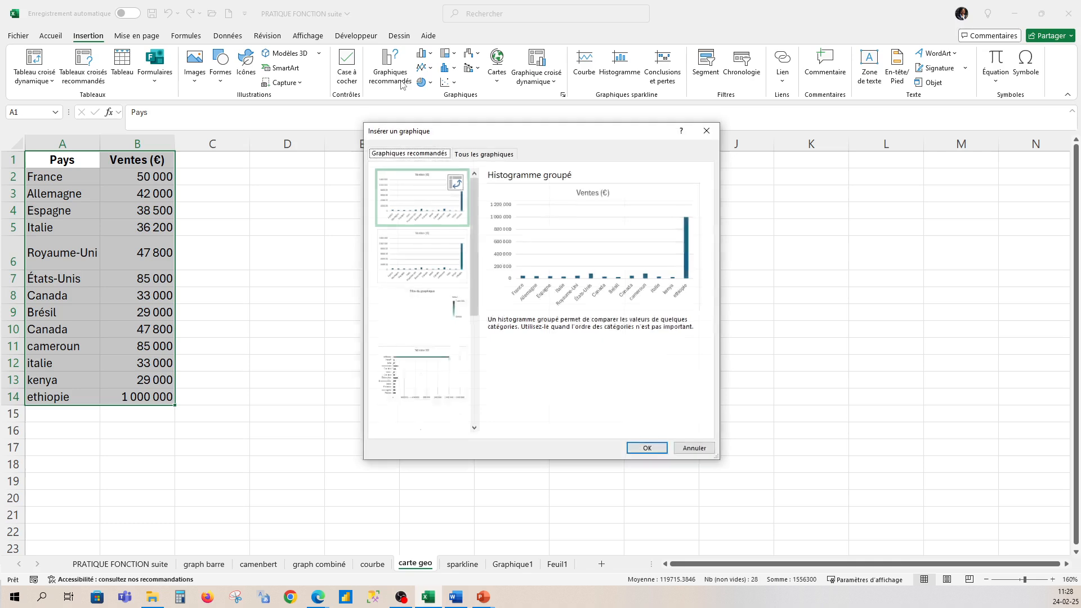
pyautogui.click(484, 154)
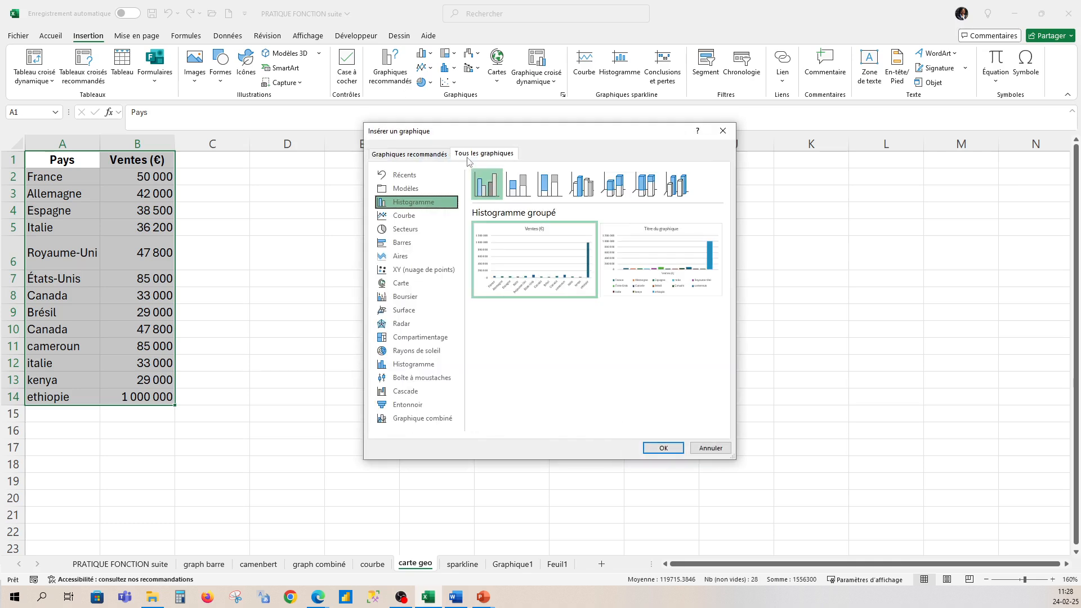
pyautogui.click(412, 282)
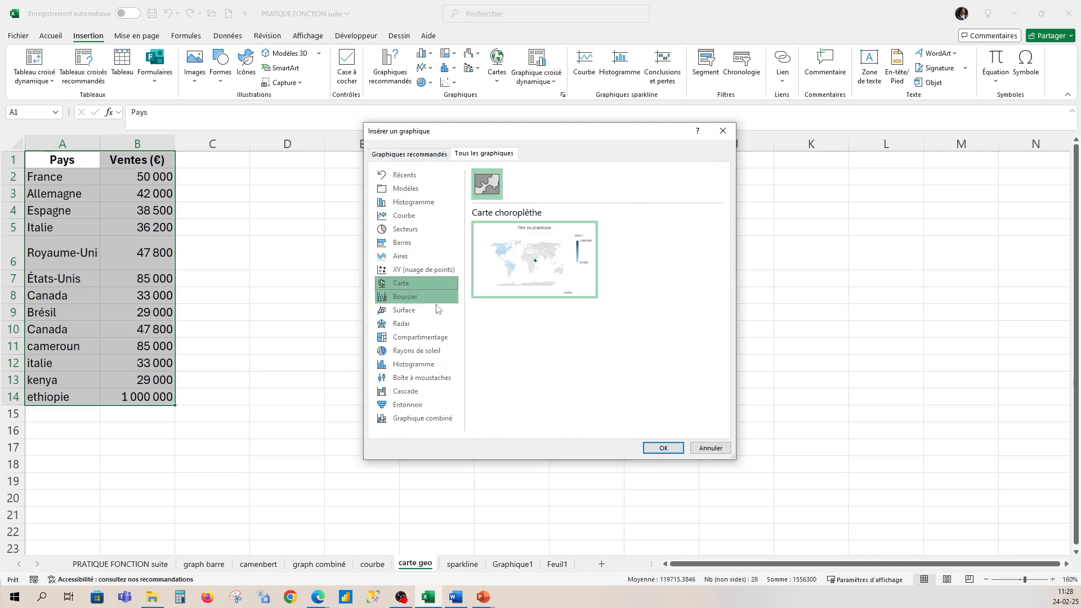
pyautogui.click(677, 448)
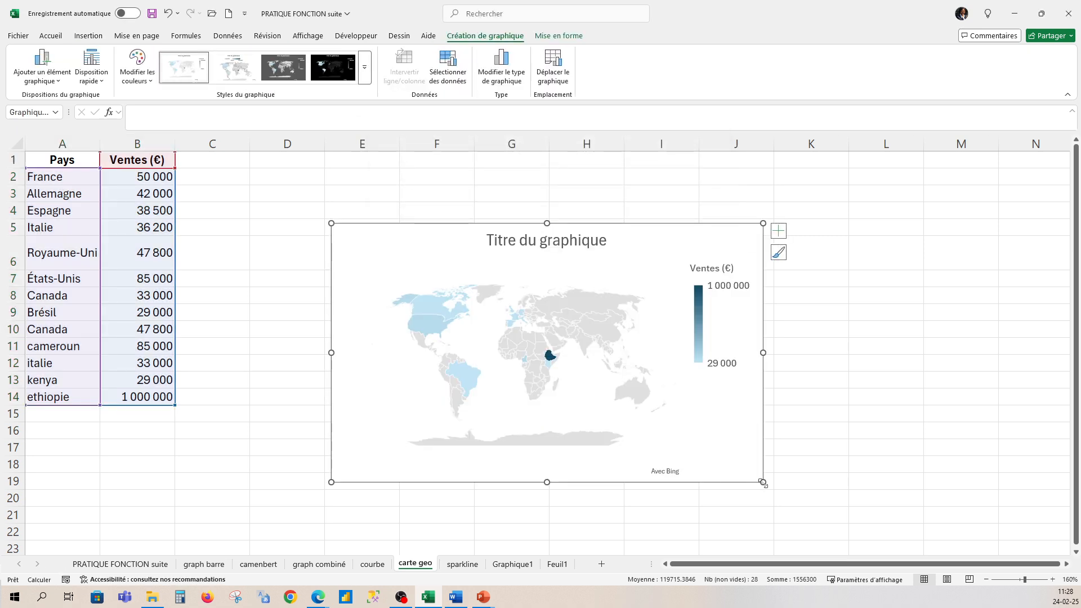
# - Enlarge the map chart and move it up beside the table so it spans about D1 to K18
pyautogui.moveTo(762, 482); pyautogui.dragTo(857, 524)
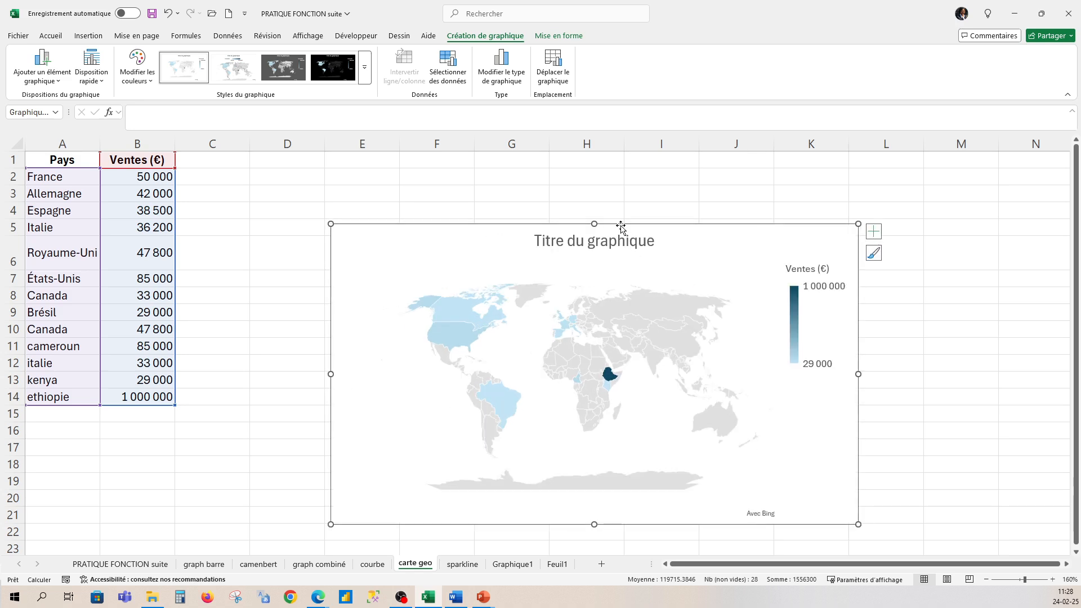
pyautogui.moveTo(623, 225); pyautogui.dragTo(599, 166)
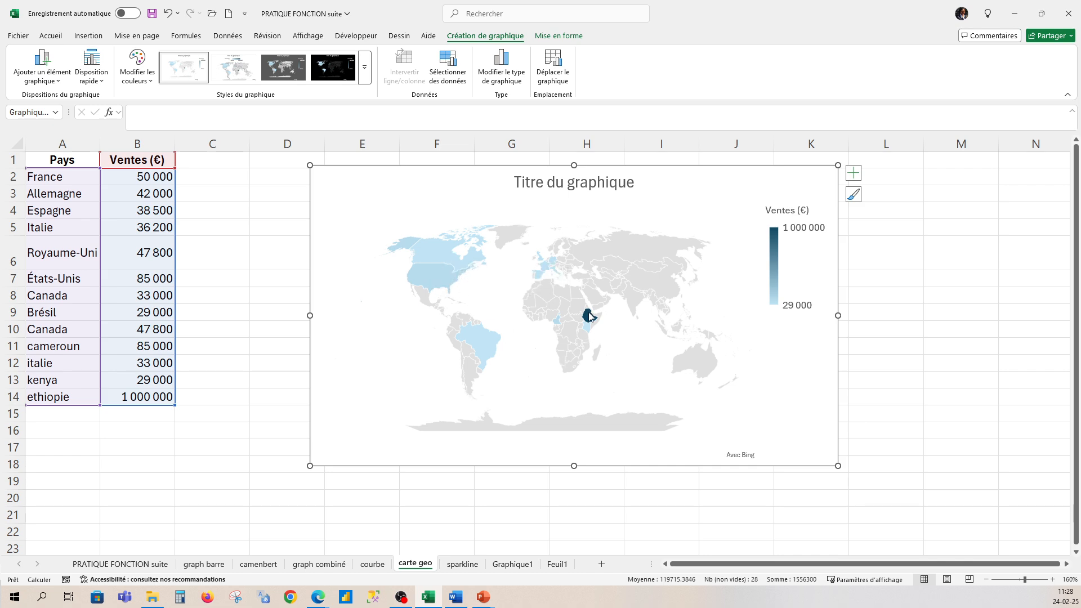
# - Examine the sales values of individual countries and the colour scale on the map chart
pyautogui.moveTo(587, 328)
pyautogui.moveTo(482, 354)
pyautogui.moveTo(777, 235)
pyautogui.moveTo(541, 277)
pyautogui.moveTo(425, 271)
# - Try data labels (Étiquettes de données) on the map chart and remove them
pyautogui.click(854, 174)
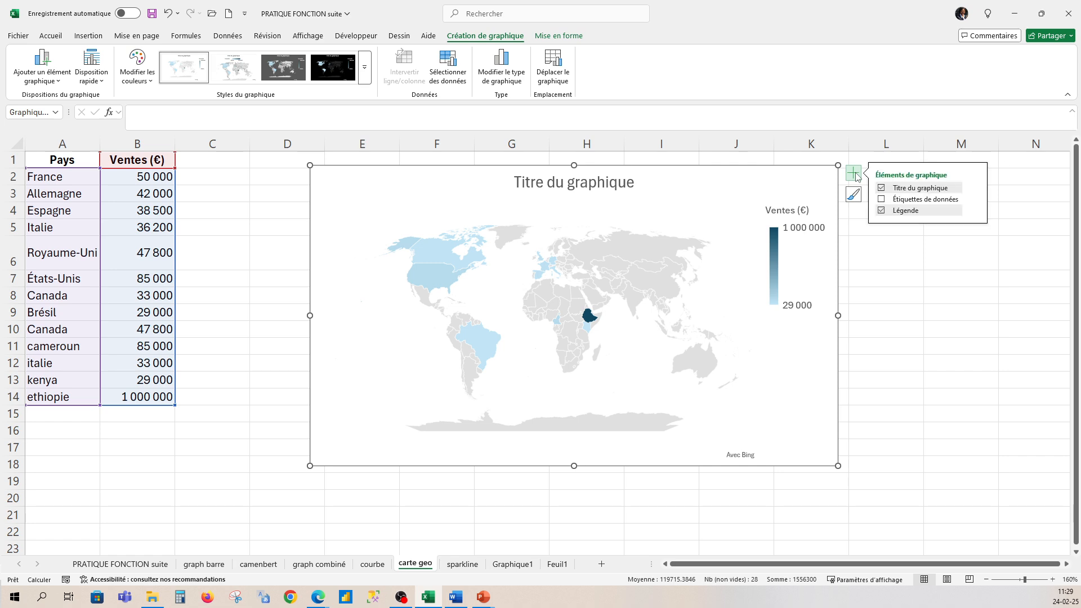
pyautogui.click(881, 200)
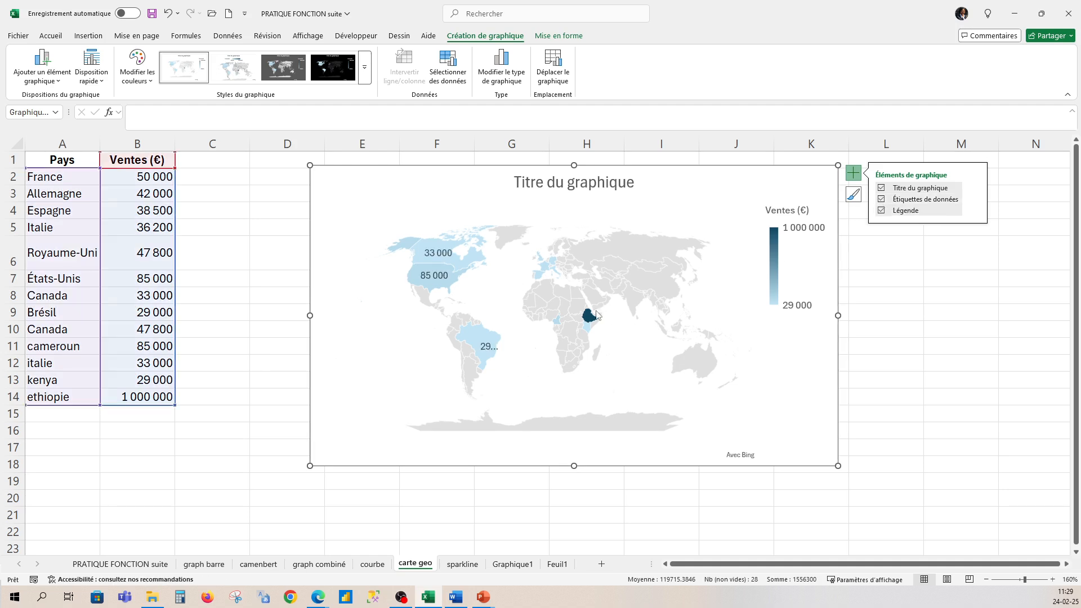
pyautogui.click(882, 200)
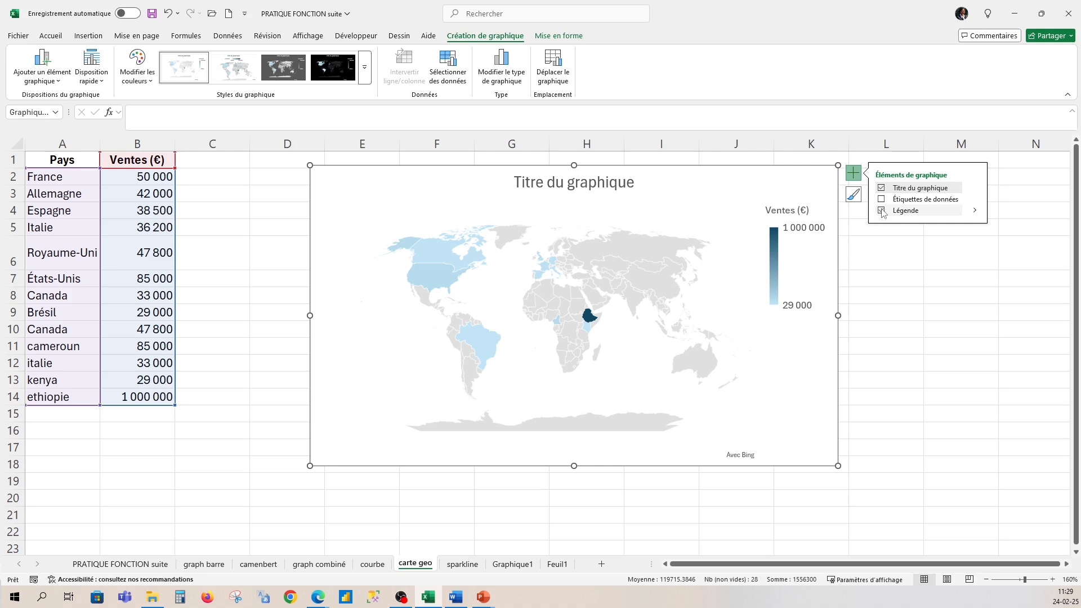
# - Remove the map chart's legend and add it back above the map, checking the other legend positions
pyautogui.click(881, 210)
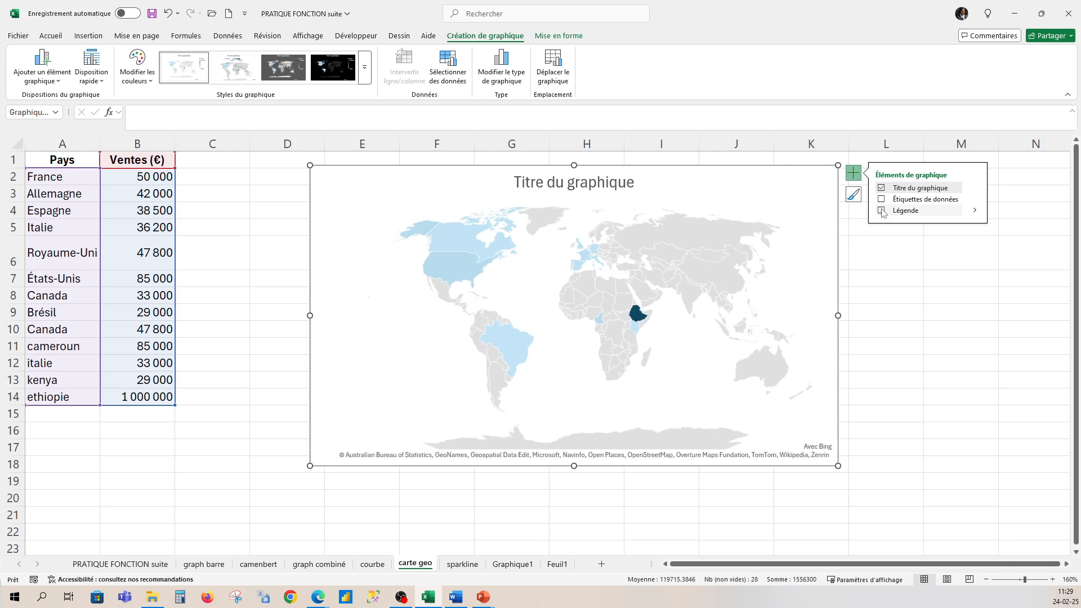
pyautogui.click(882, 210)
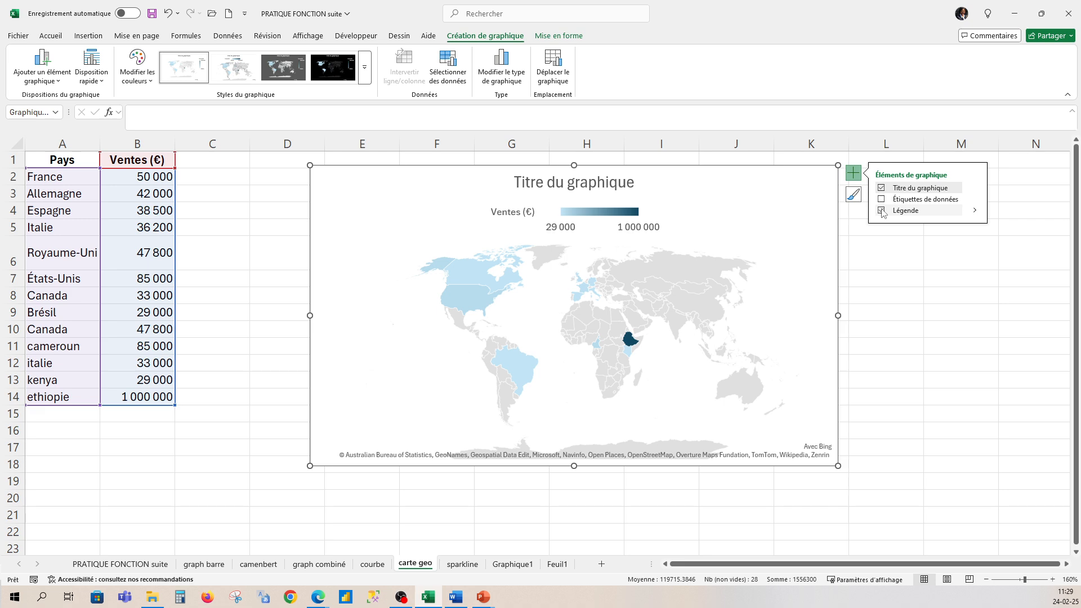
pyautogui.click(973, 211)
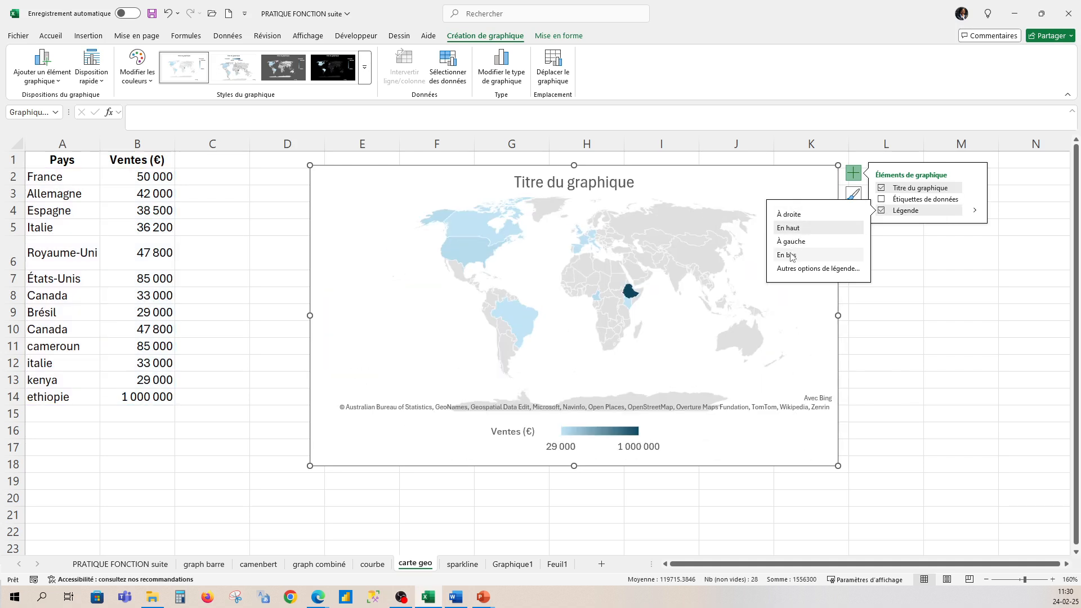
pyautogui.click(935, 274)
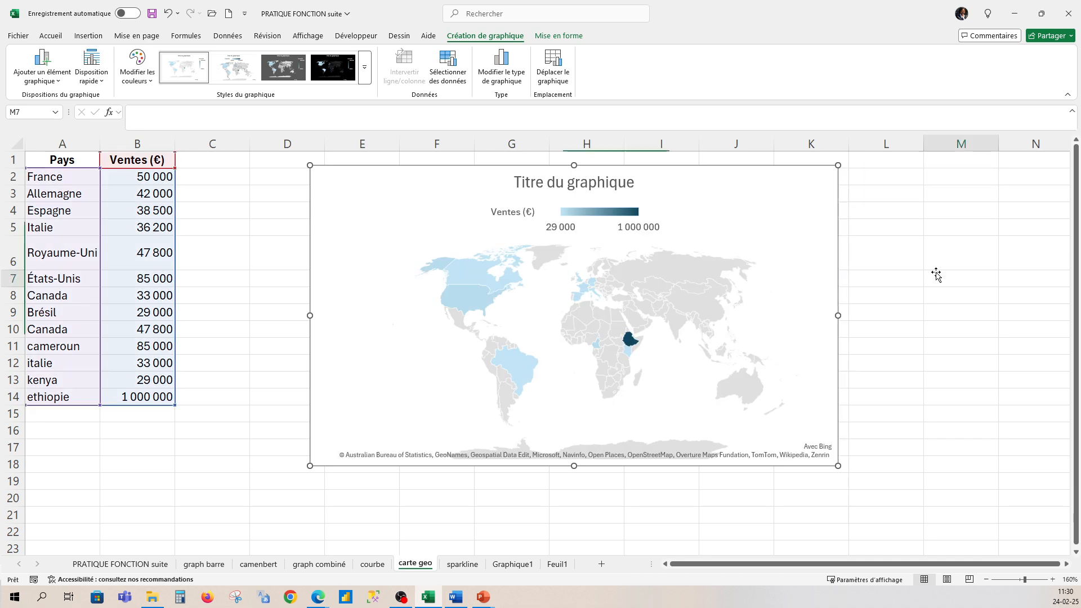
pyautogui.click(936, 274)
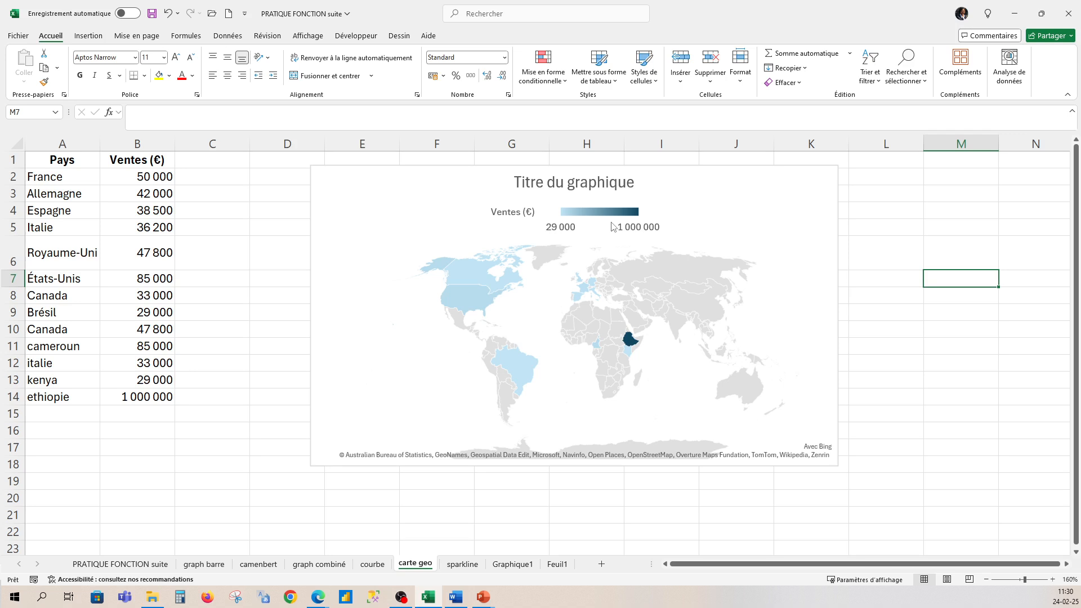
pyautogui.click(641, 228)
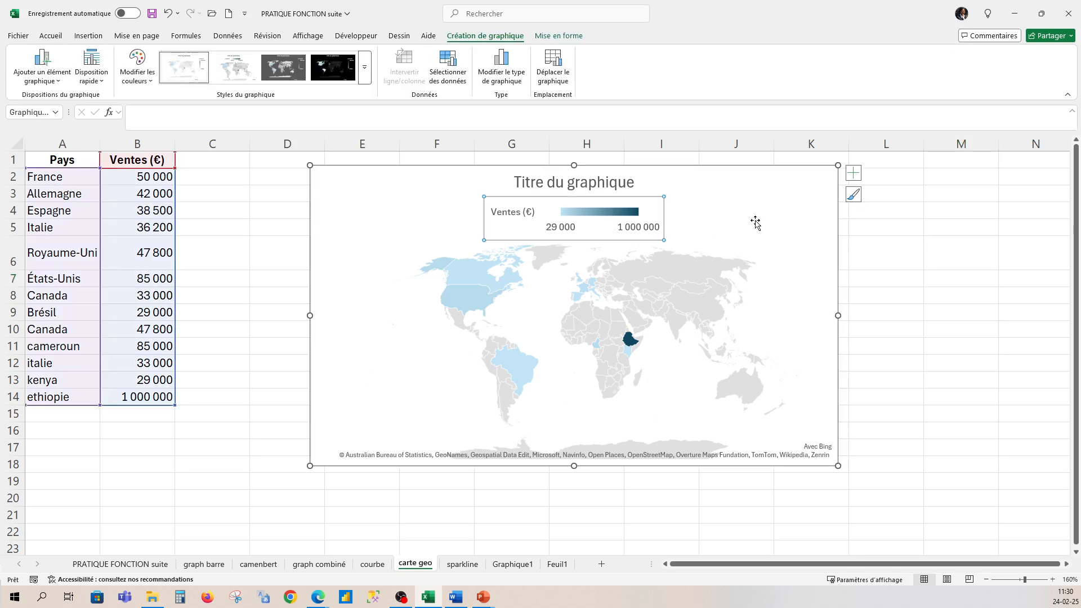
# - Position the map chart's legend to the left of the map (À gauche)
pyautogui.click(854, 173)
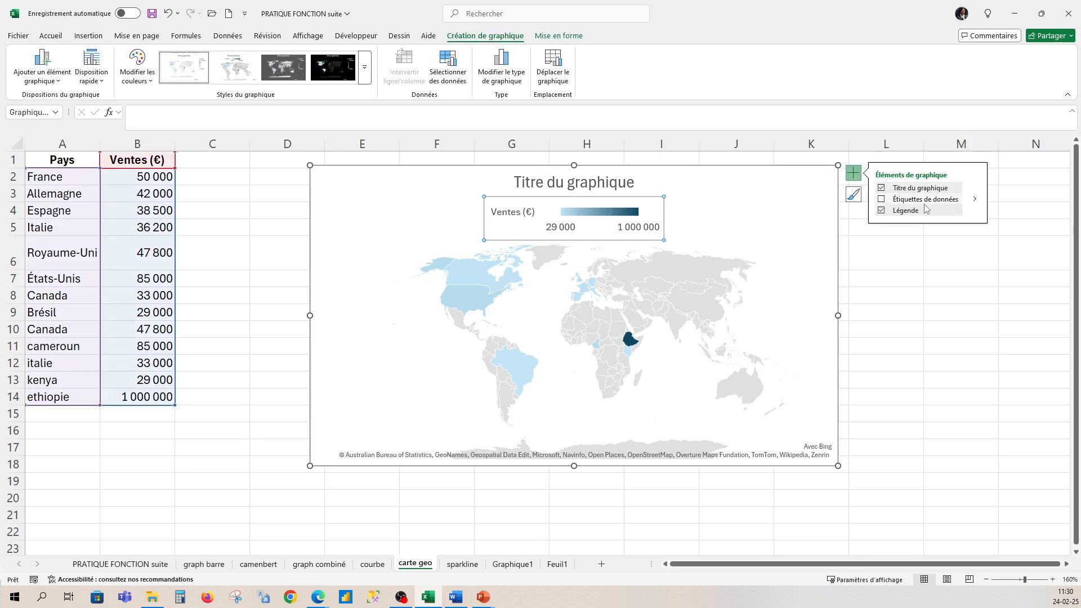
pyautogui.click(973, 211)
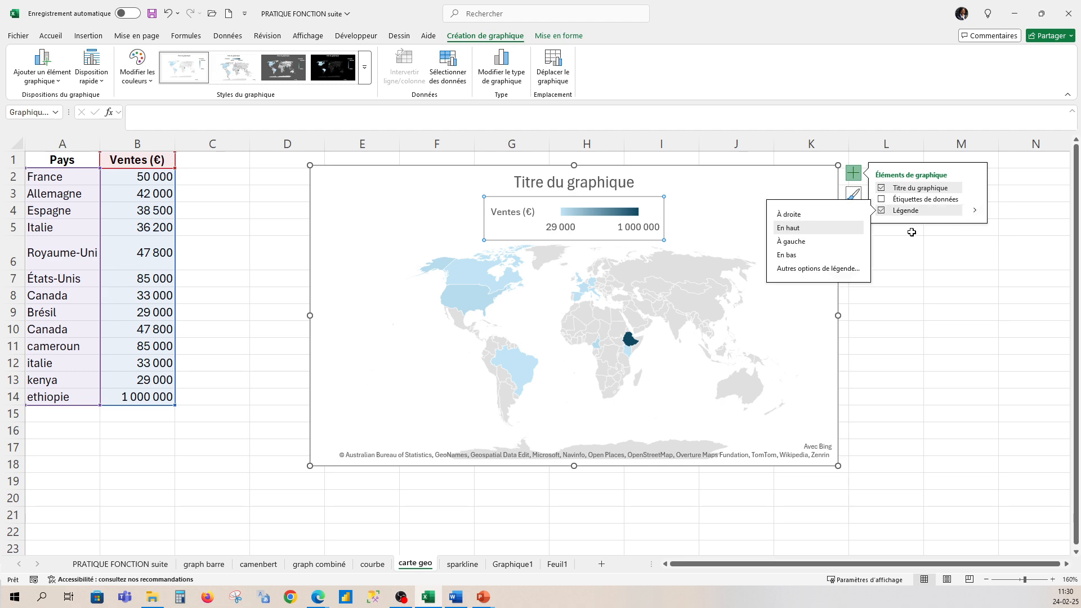
pyautogui.click(812, 244)
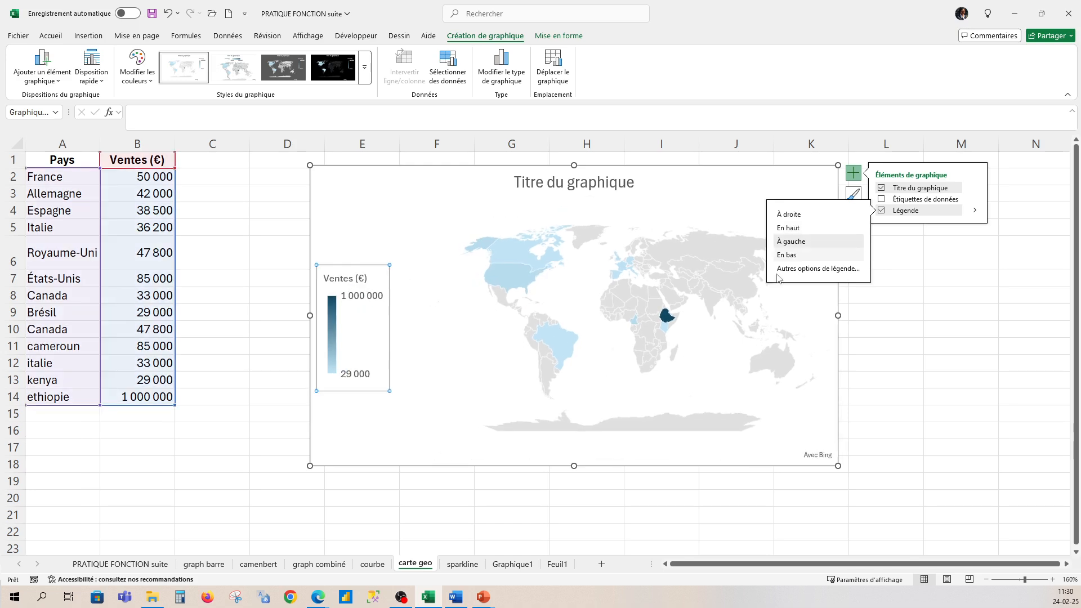
pyautogui.click(864, 376)
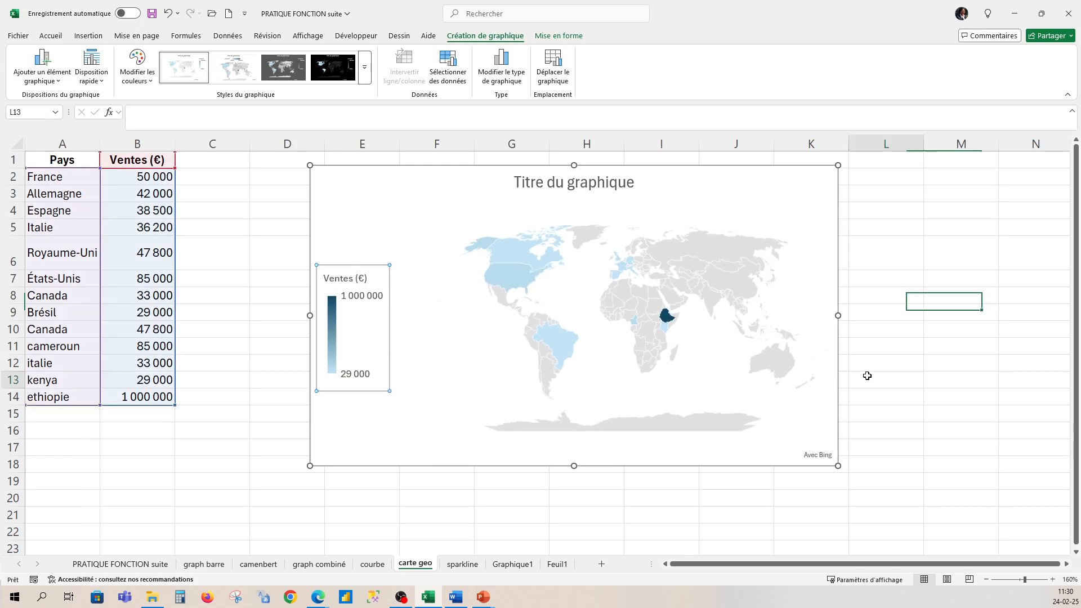
# - Apply the chart style with the dark grey background to the country sales map
pyautogui.click(828, 245)
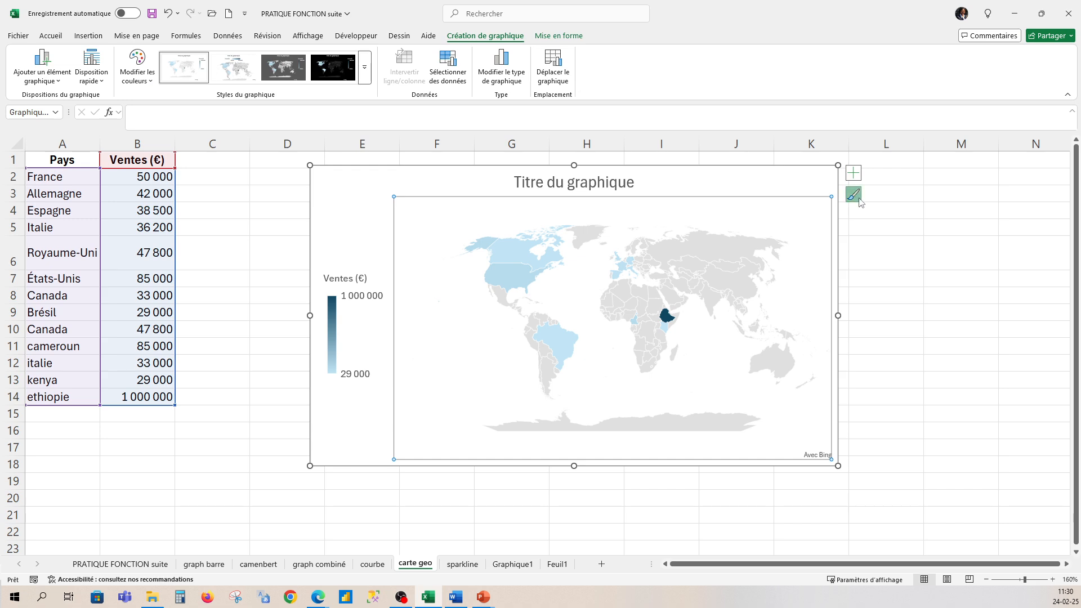
pyautogui.click(859, 201)
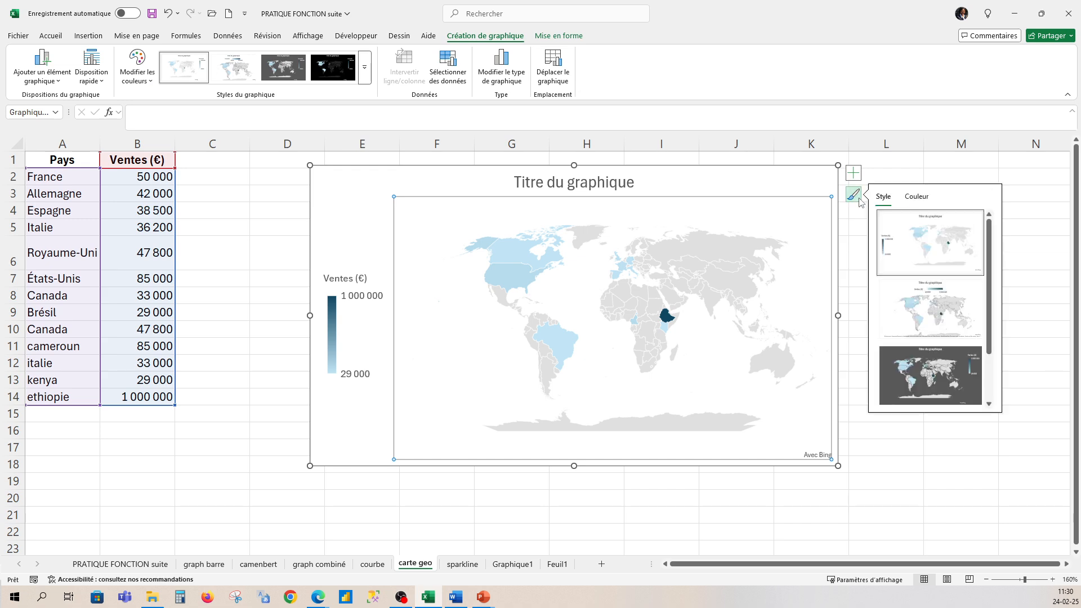
pyautogui.click(935, 369)
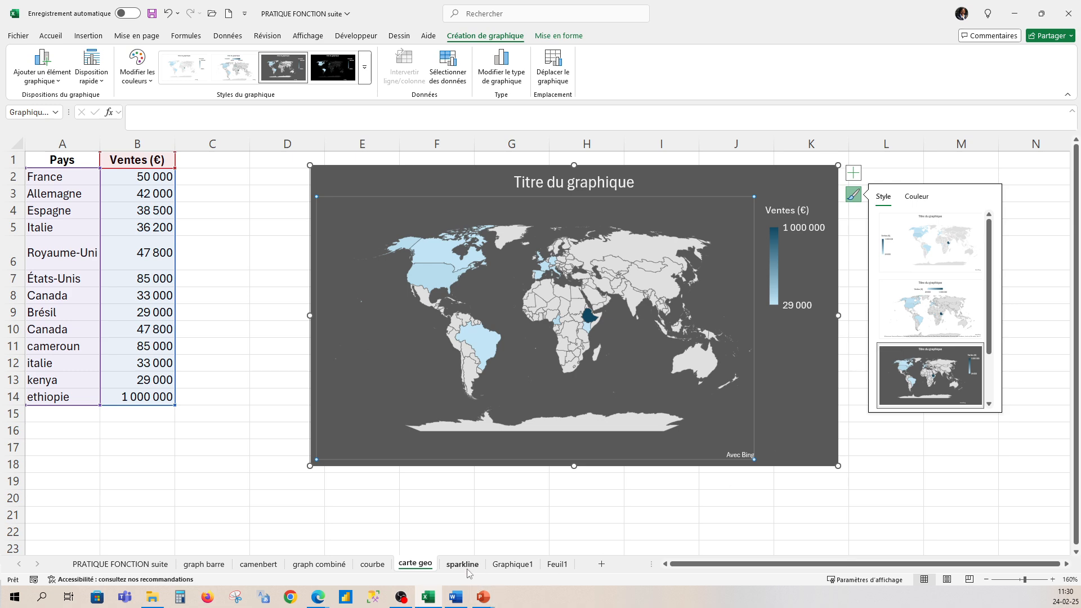
# - On the sparkline sheet, create a line sparkline (Courbe) in K38 from the Sales values K2:K37
pyautogui.click(462, 564)
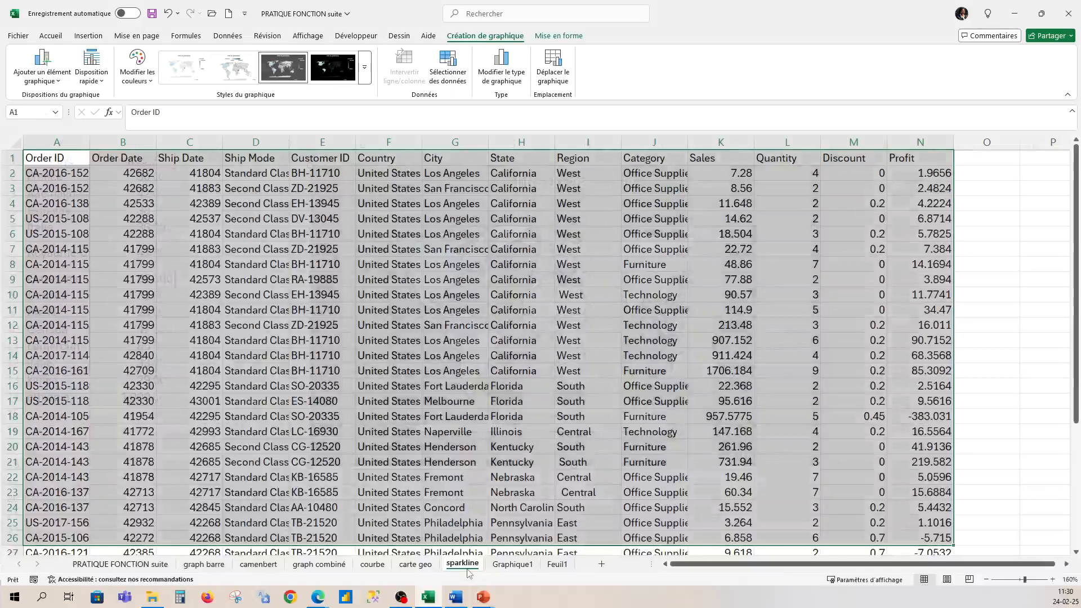
pyautogui.click(1076, 552)
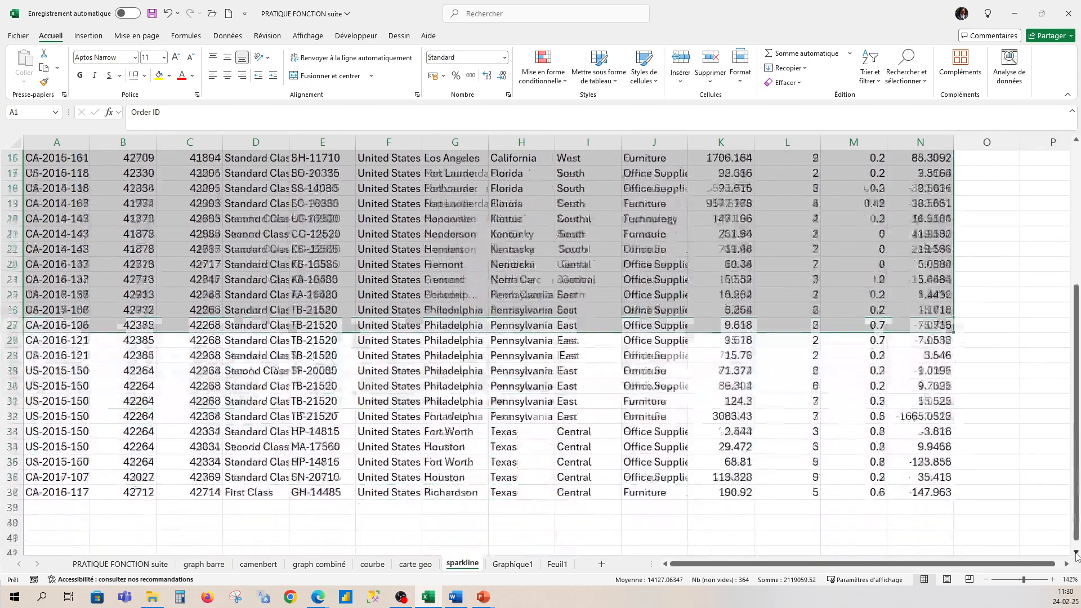
pyautogui.click(726, 415)
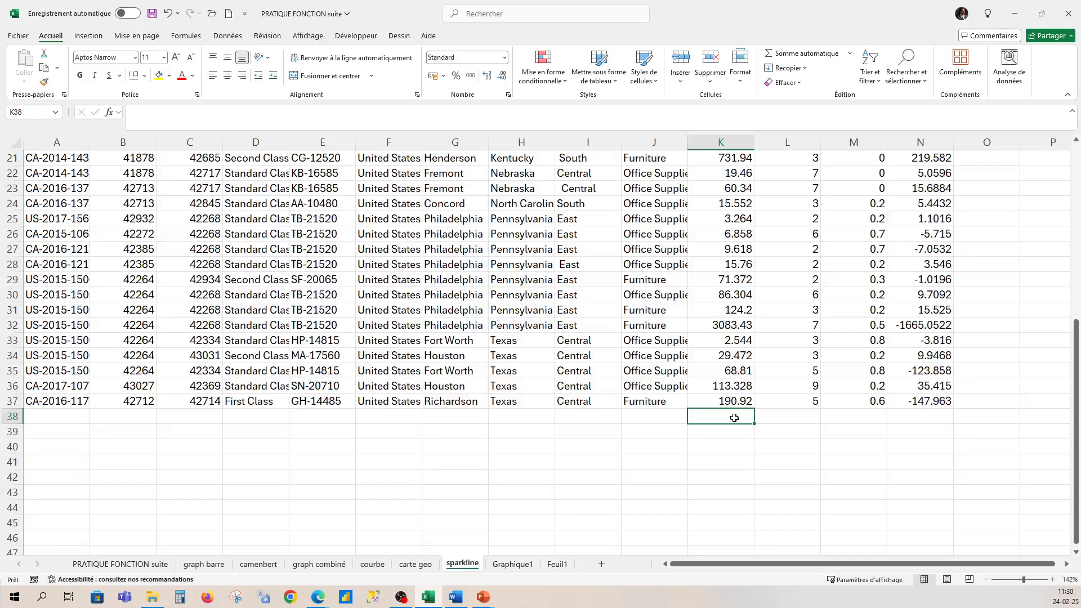
pyautogui.click(88, 35)
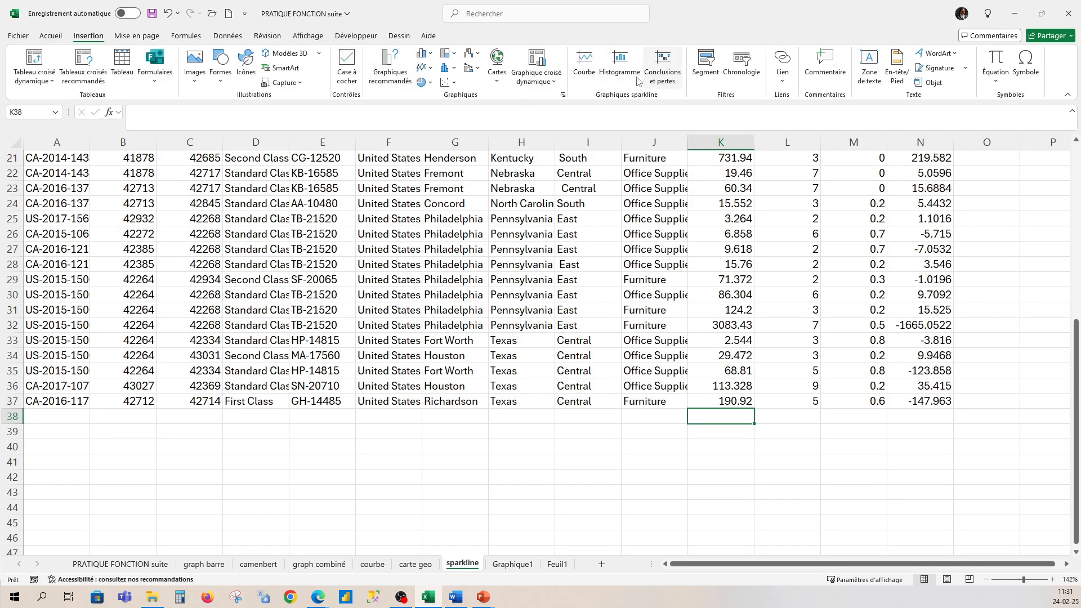
pyautogui.click(586, 66)
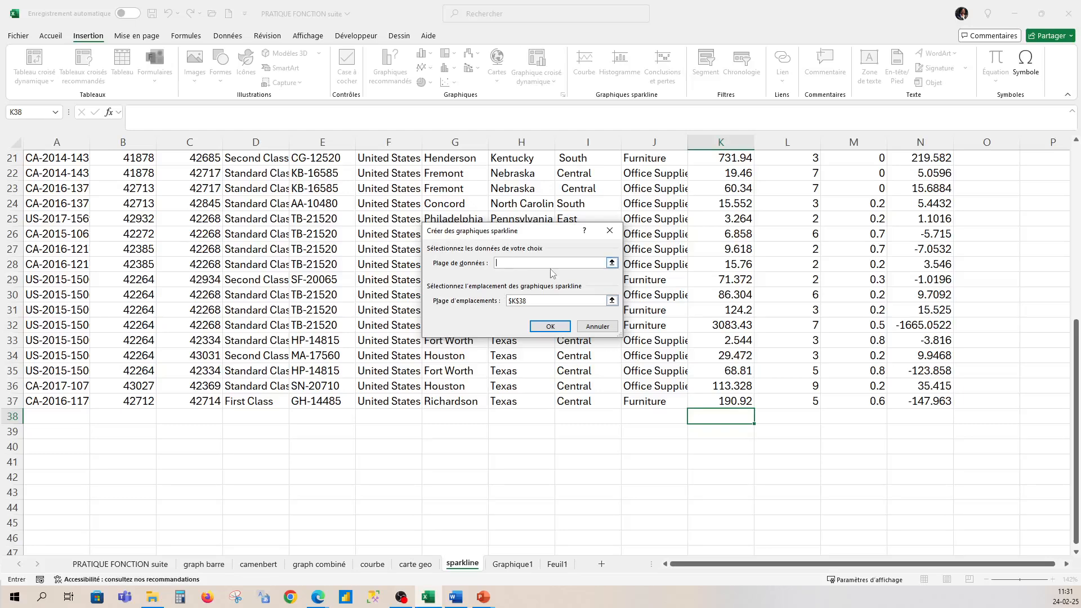
pyautogui.click(612, 263)
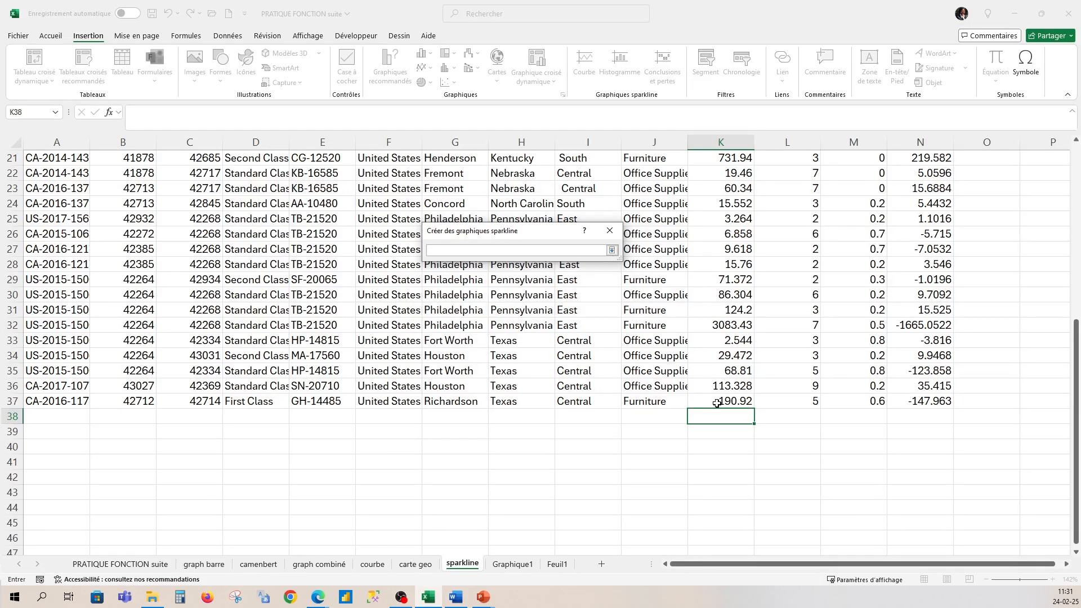
pyautogui.moveTo(719, 400); pyautogui.dragTo(723, 173)
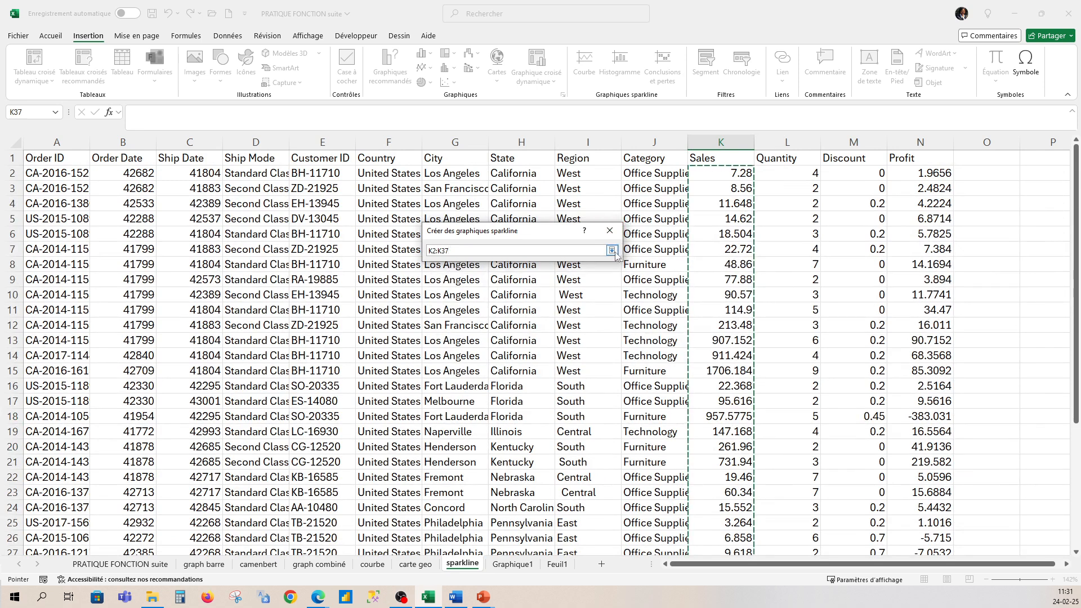
pyautogui.click(612, 250)
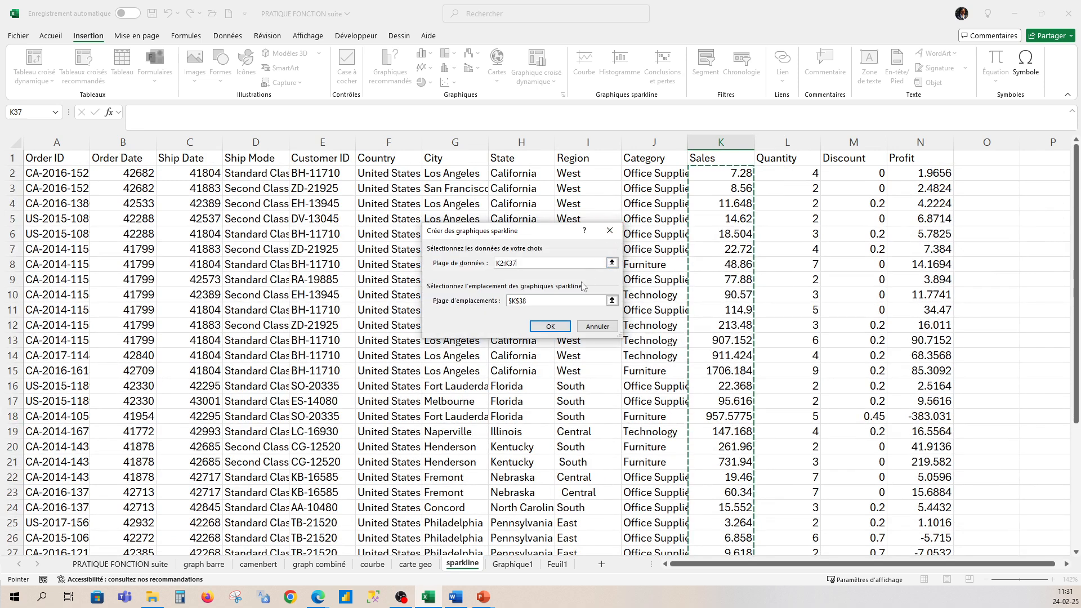
pyautogui.click(563, 327)
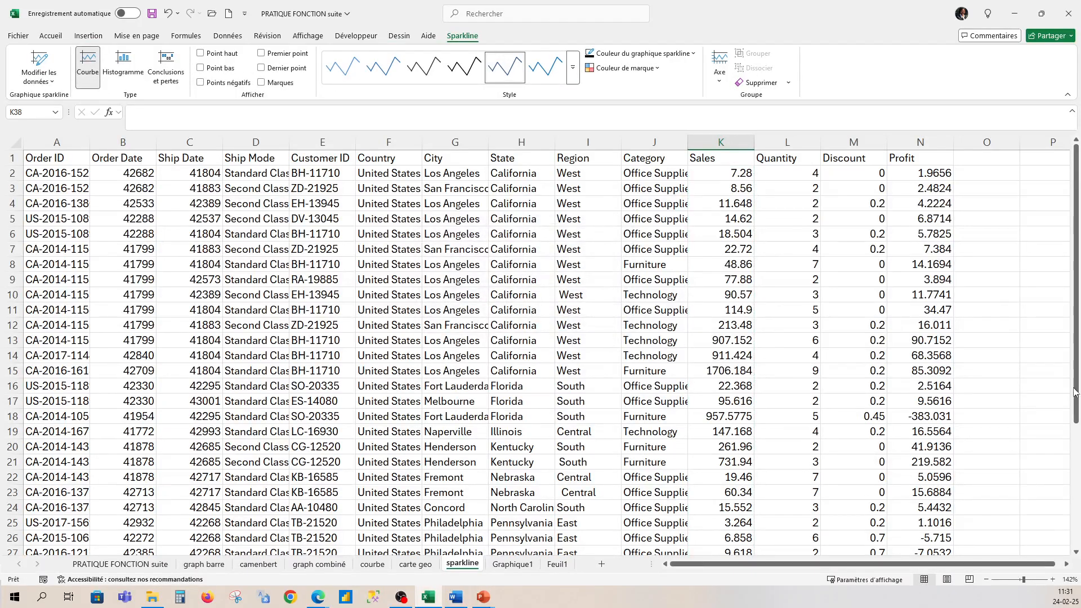
# - Fill the Sales sparkline in K38 across to N38 for the Quantity, Discount and Profit columns
pyautogui.moveTo(1076, 388); pyautogui.dragTo(1077, 530)
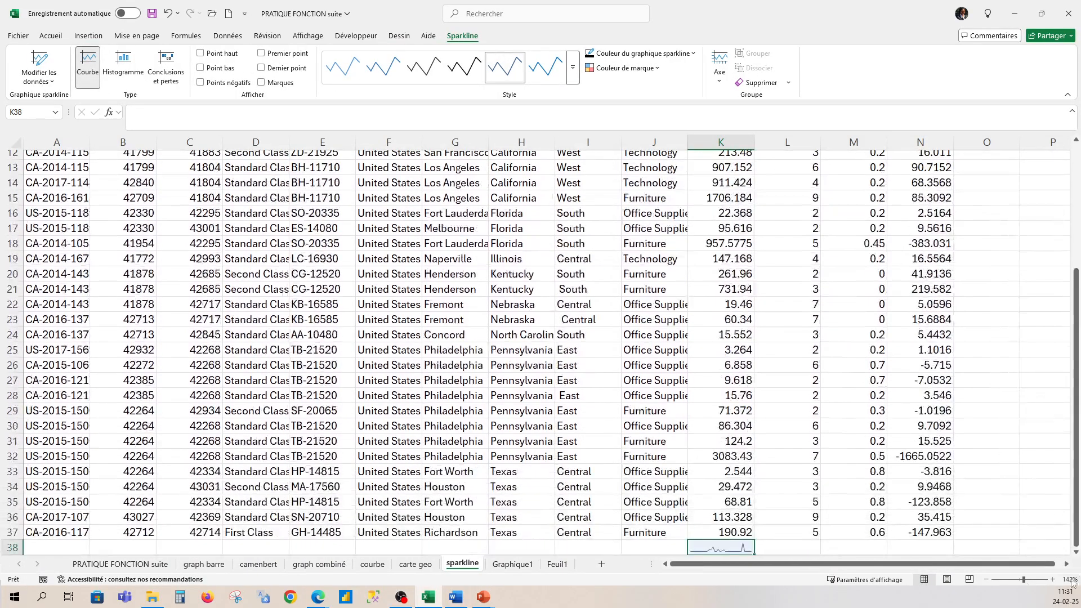
pyautogui.click(1030, 442)
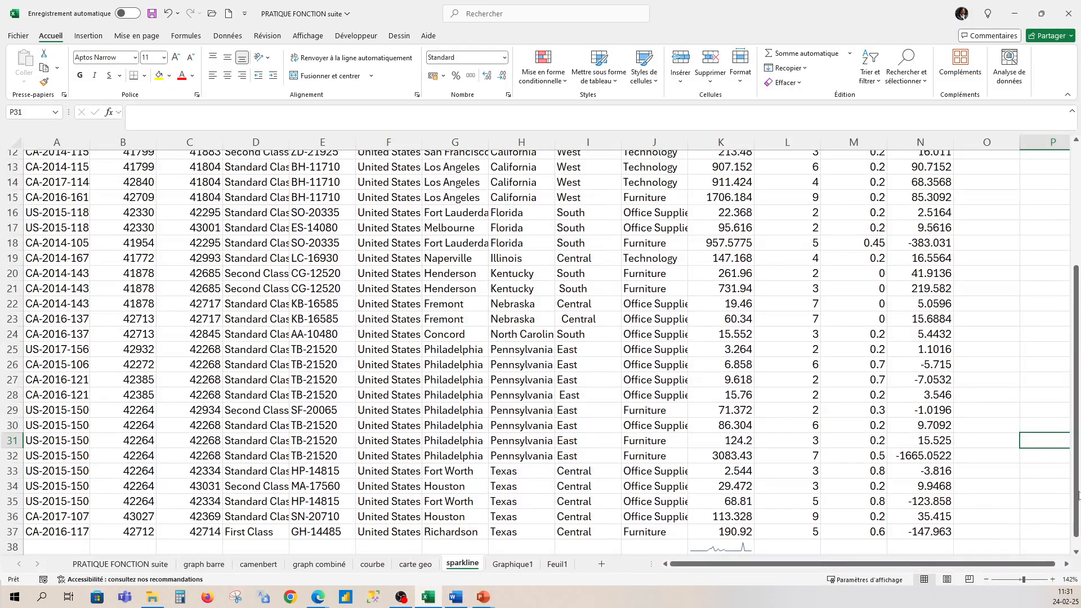
pyautogui.scroll(-1, 1044, 527)
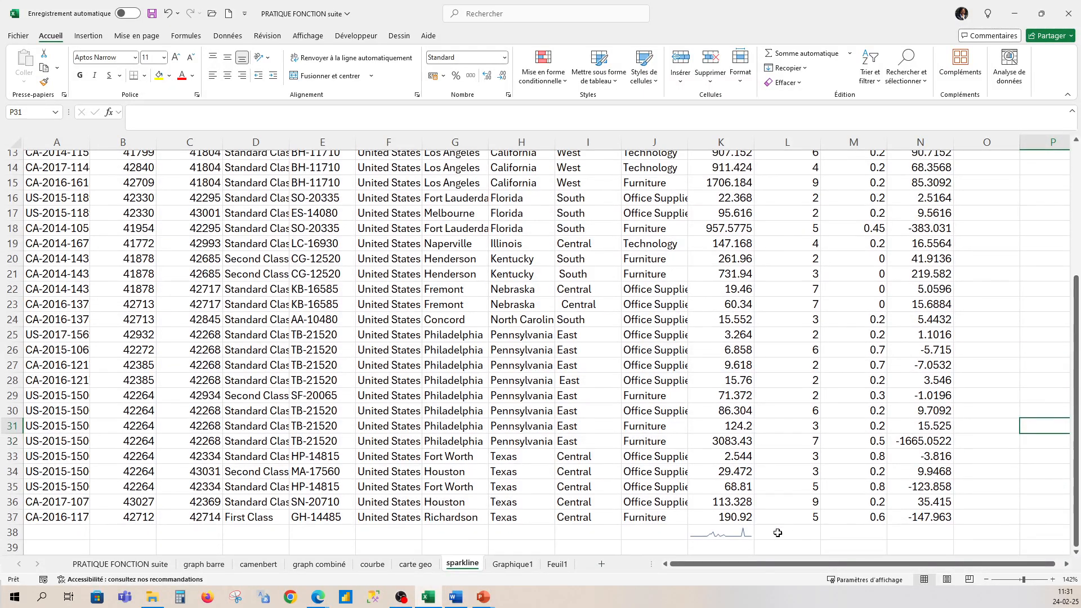
pyautogui.click(733, 535)
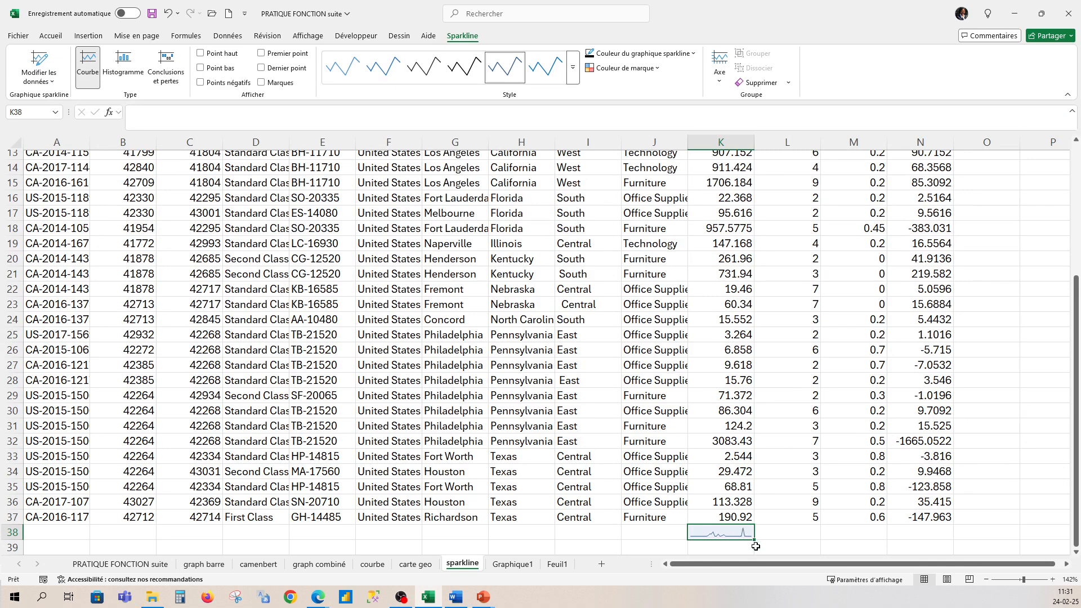
pyautogui.moveTo(755, 541); pyautogui.dragTo(932, 535)
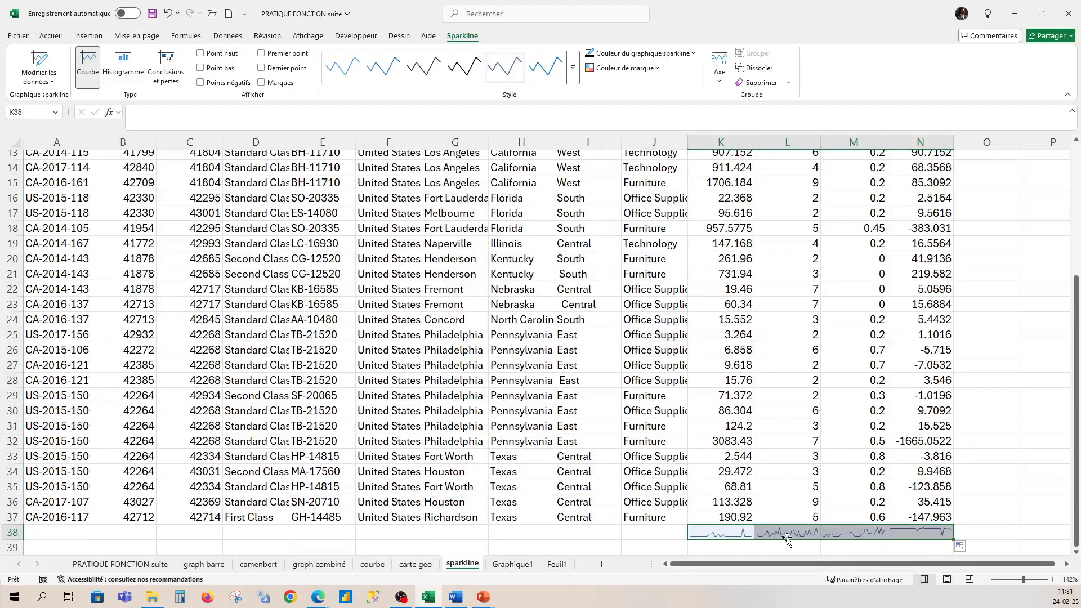
pyautogui.click(787, 537)
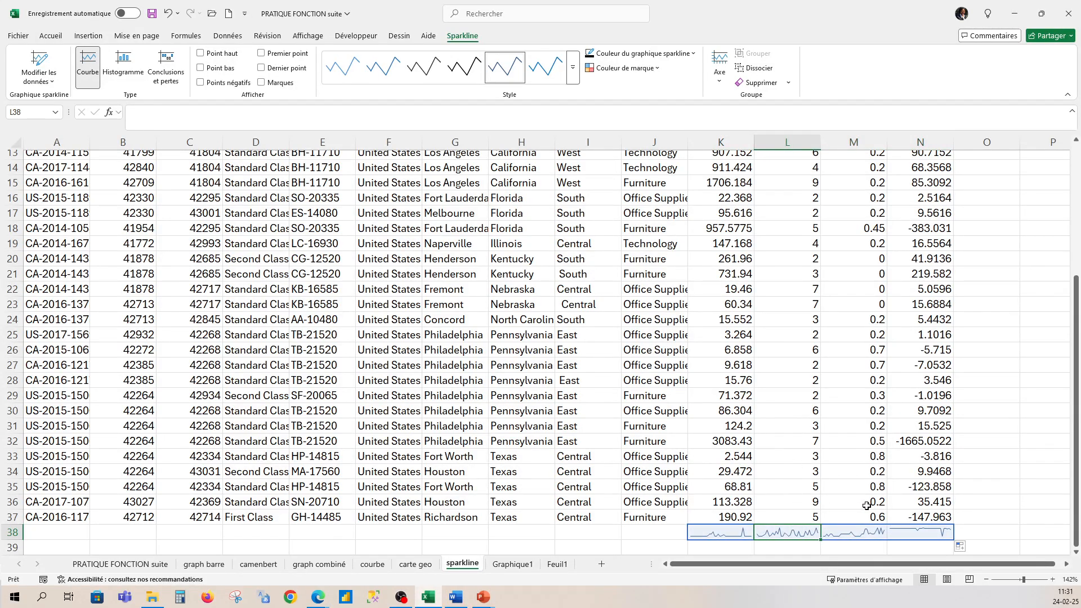
pyautogui.click(926, 526)
# - Highlight the high and low points (Point haut, Point bas) on the sparklines in K38:N38
pyautogui.click(752, 535)
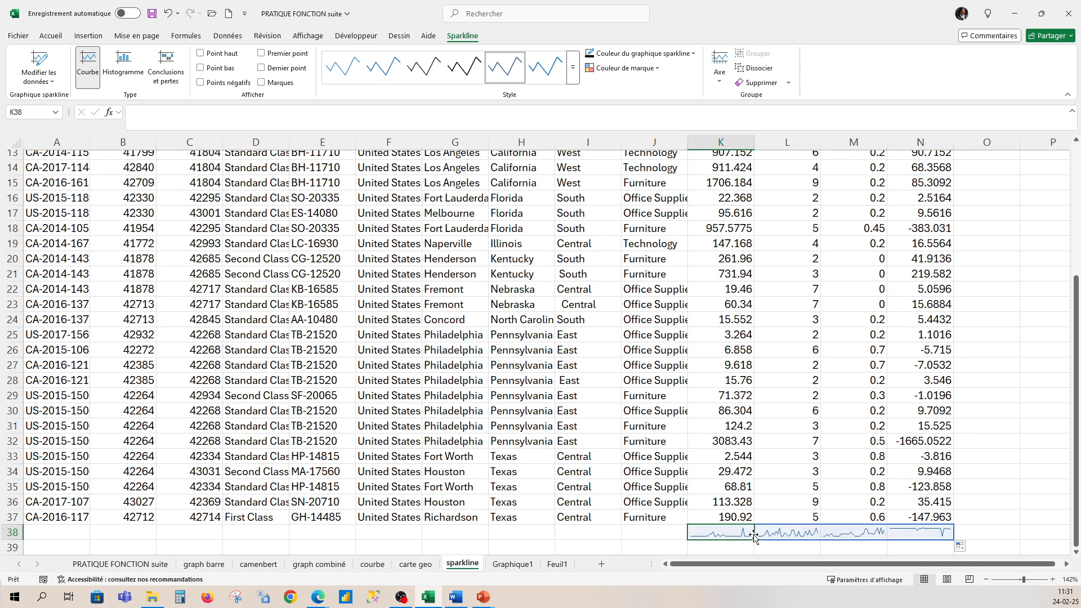
pyautogui.click(201, 54)
pyautogui.click(200, 67)
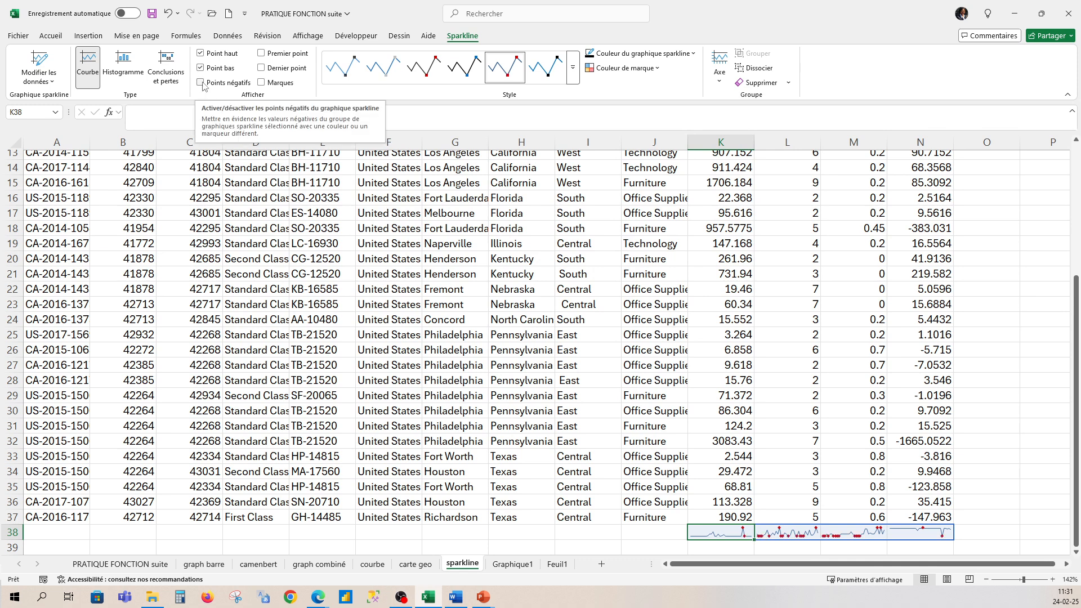
# - Try negative points (Points négatifs) and markers (Marques) on the sparklines and remove both
pyautogui.click(214, 84)
pyautogui.click(261, 83)
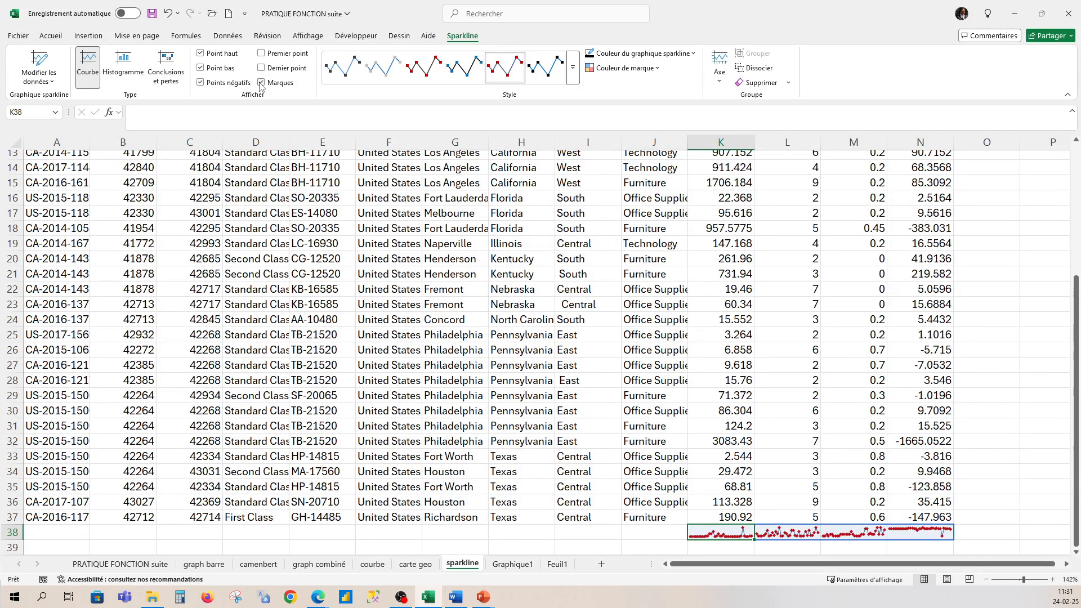
pyautogui.click(261, 83)
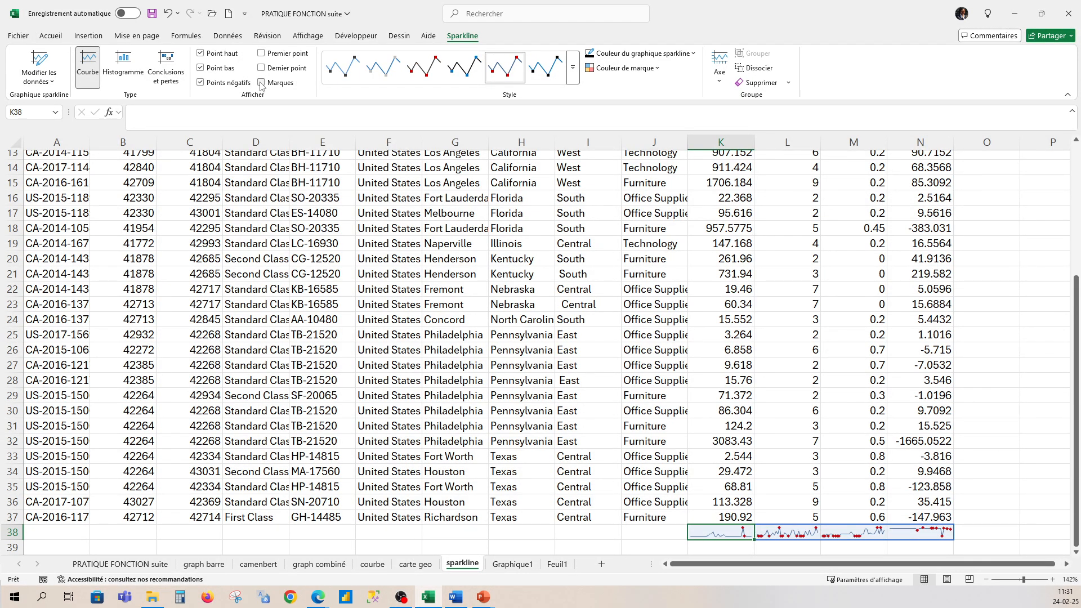
pyautogui.click(200, 83)
pyautogui.hotkey('alt', 'Tab')
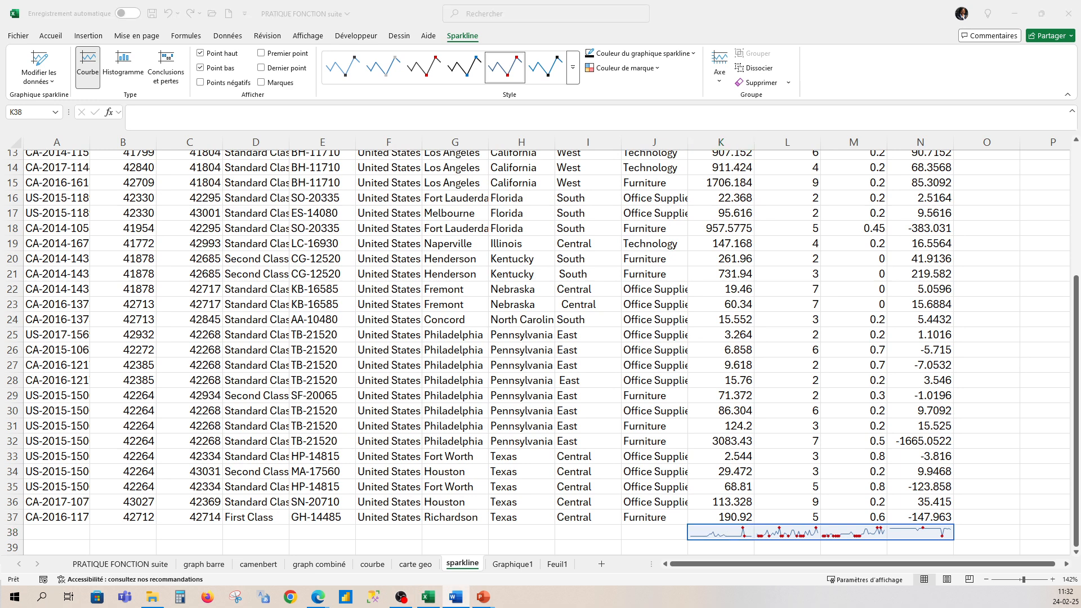